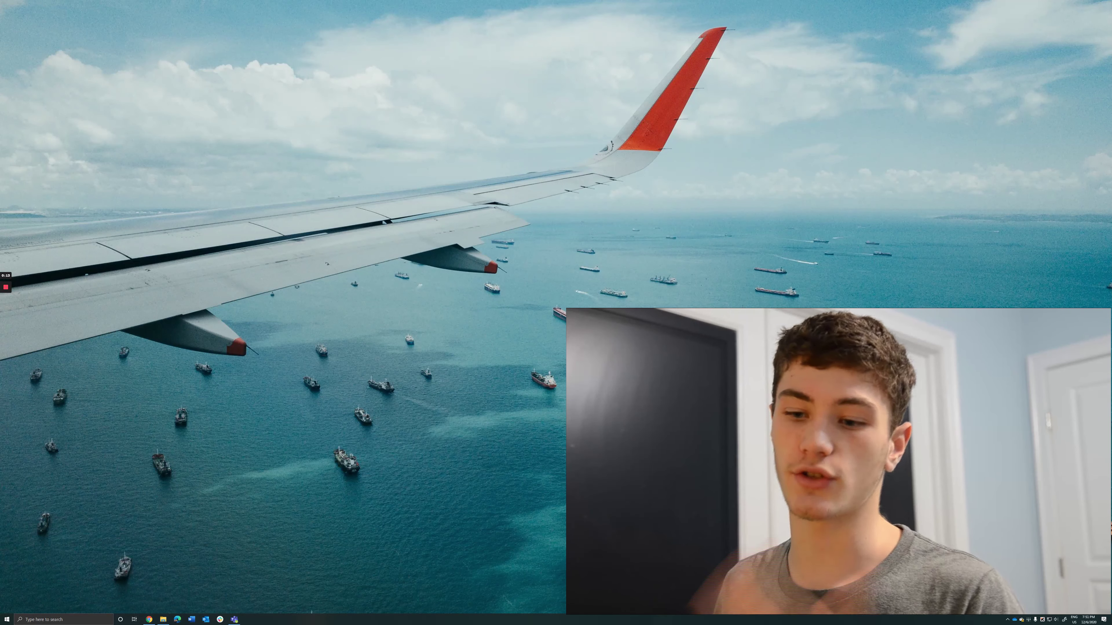
Step: Switch to Chrome, look over the Google Tables landing page and enter the Tables home page from it
click(149, 619)
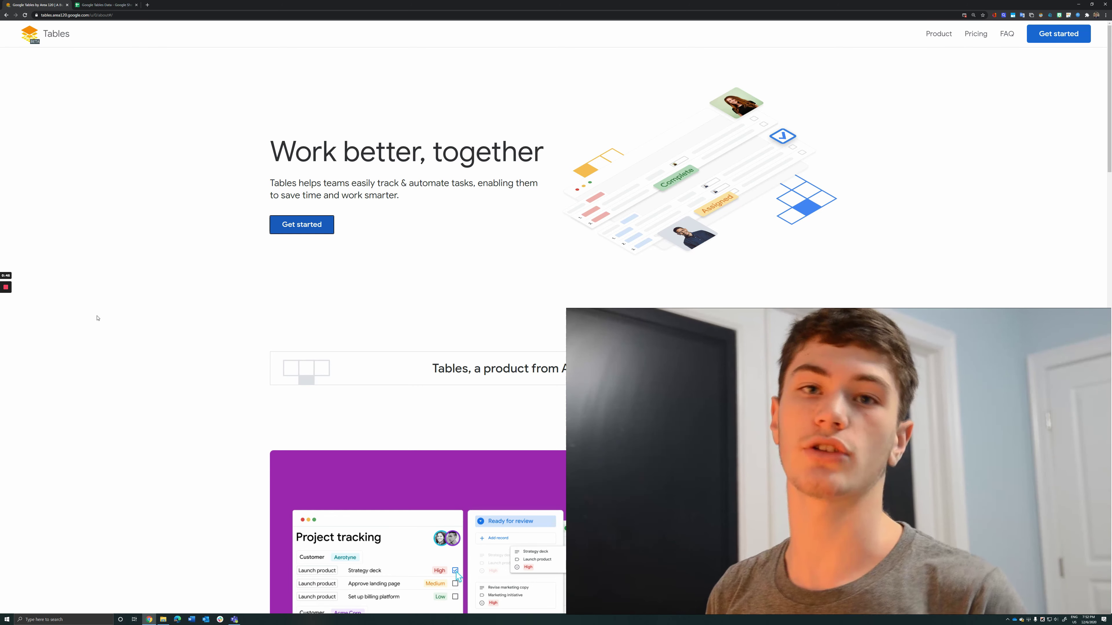
scroll(97, 318, down, 2)
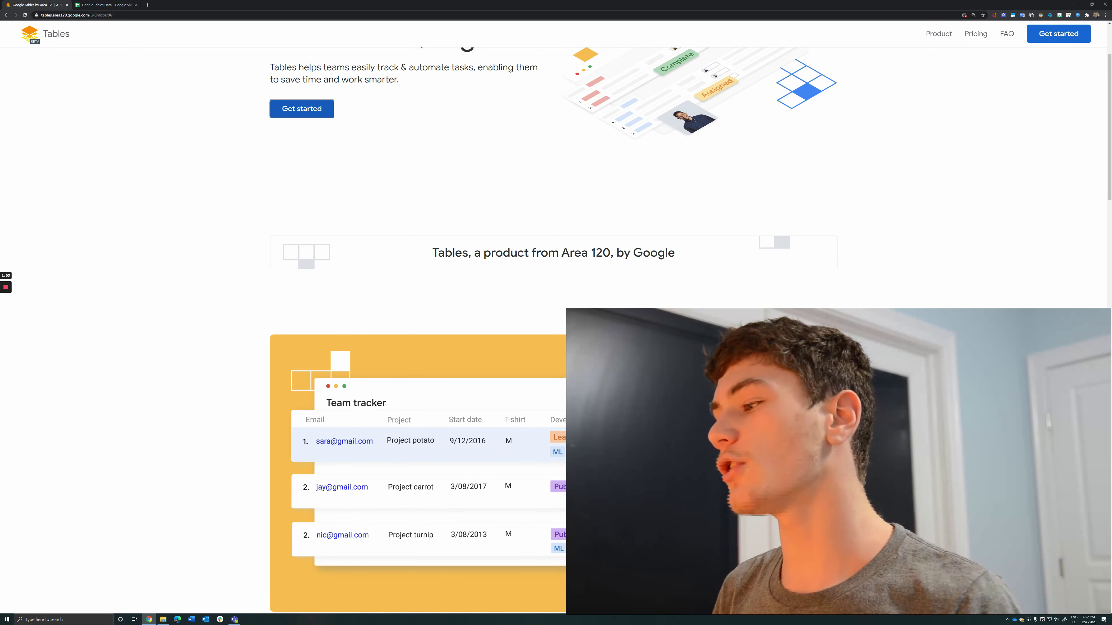
scroll(555, 306, down, 3)
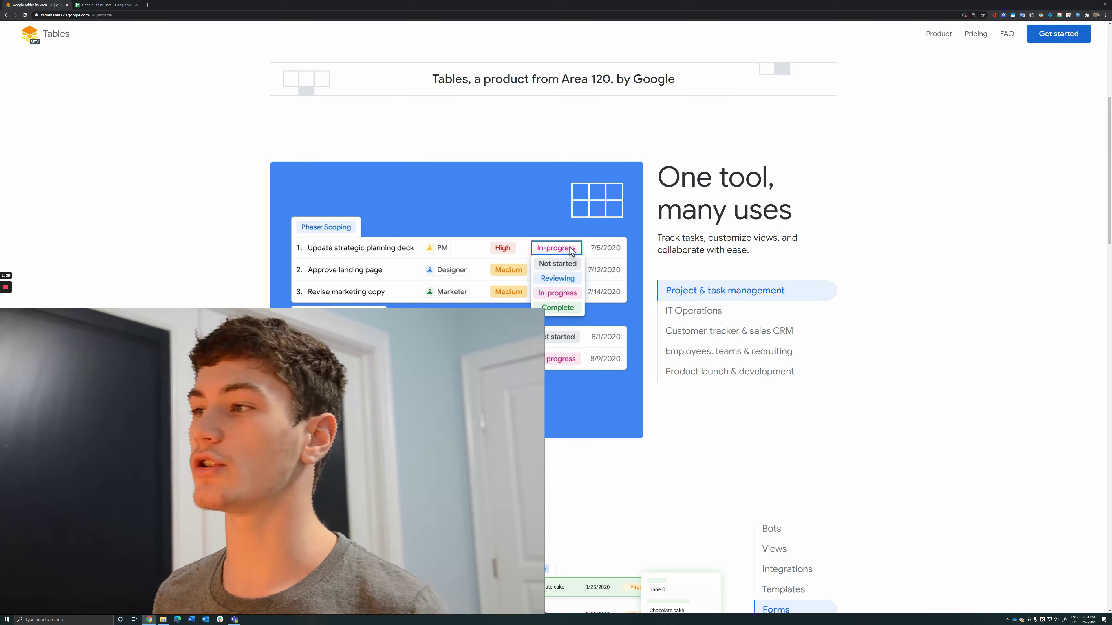
scroll(778, 234, up, 5)
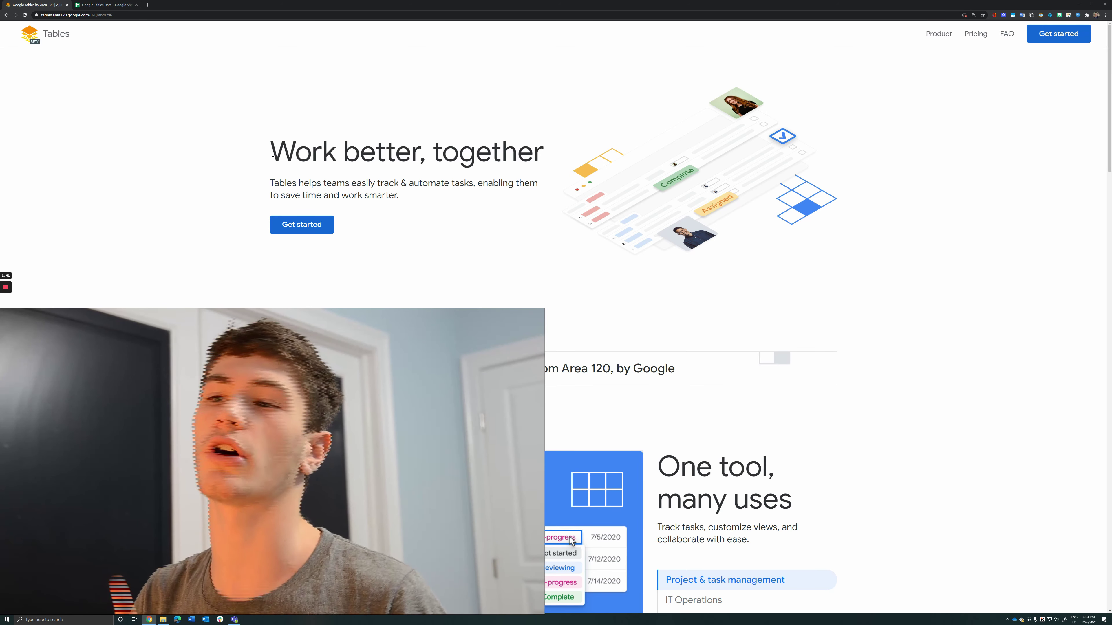
click(294, 222)
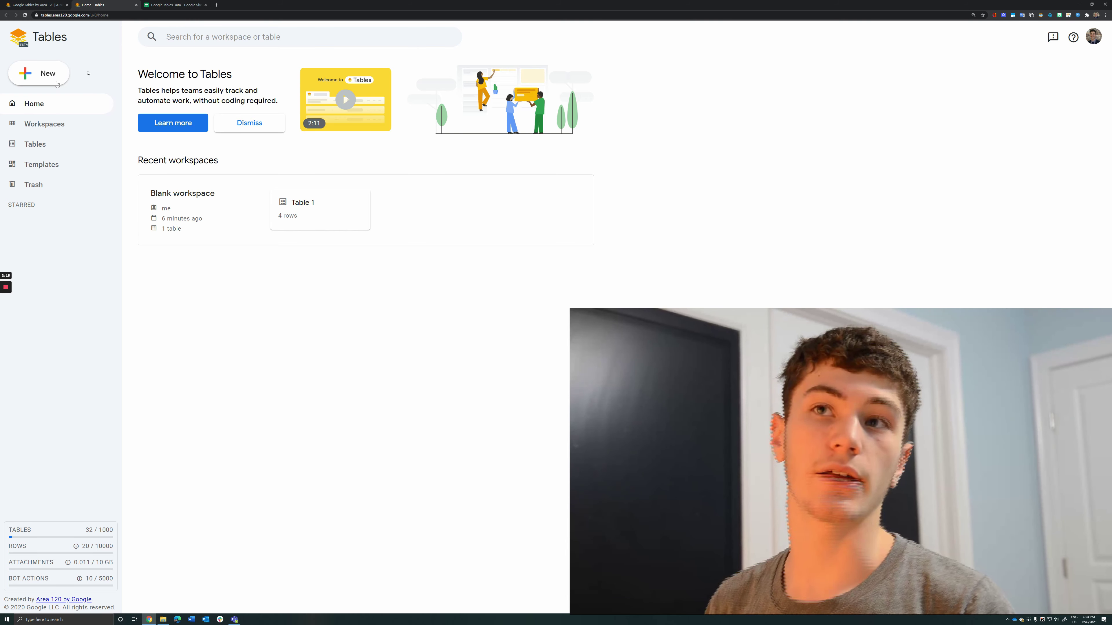
Step: Create a new blank workspace
click(66, 78)
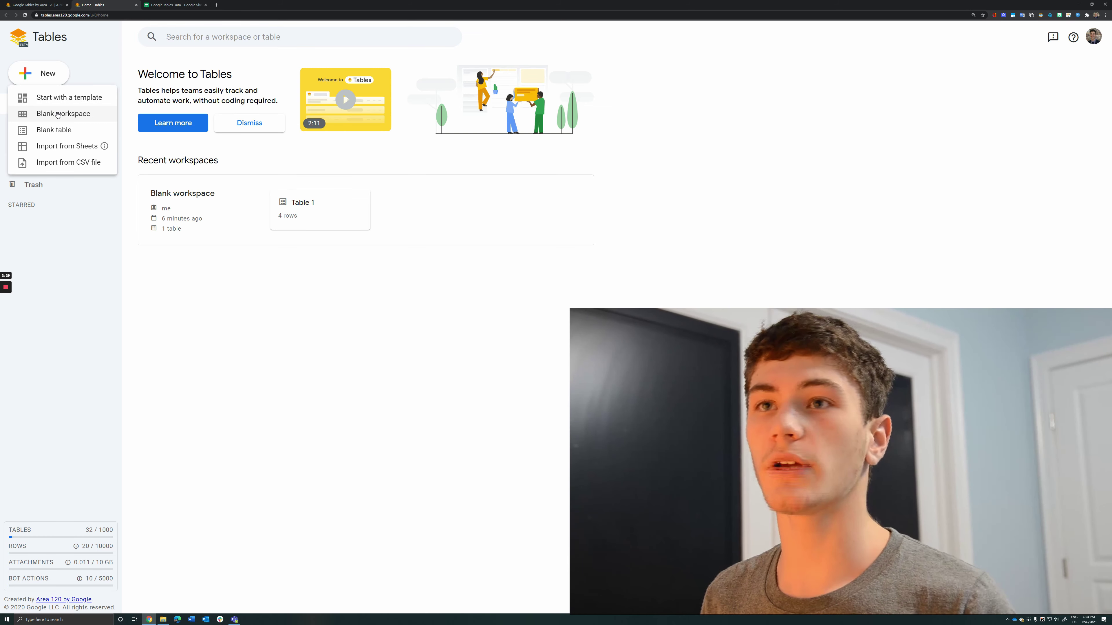
click(57, 114)
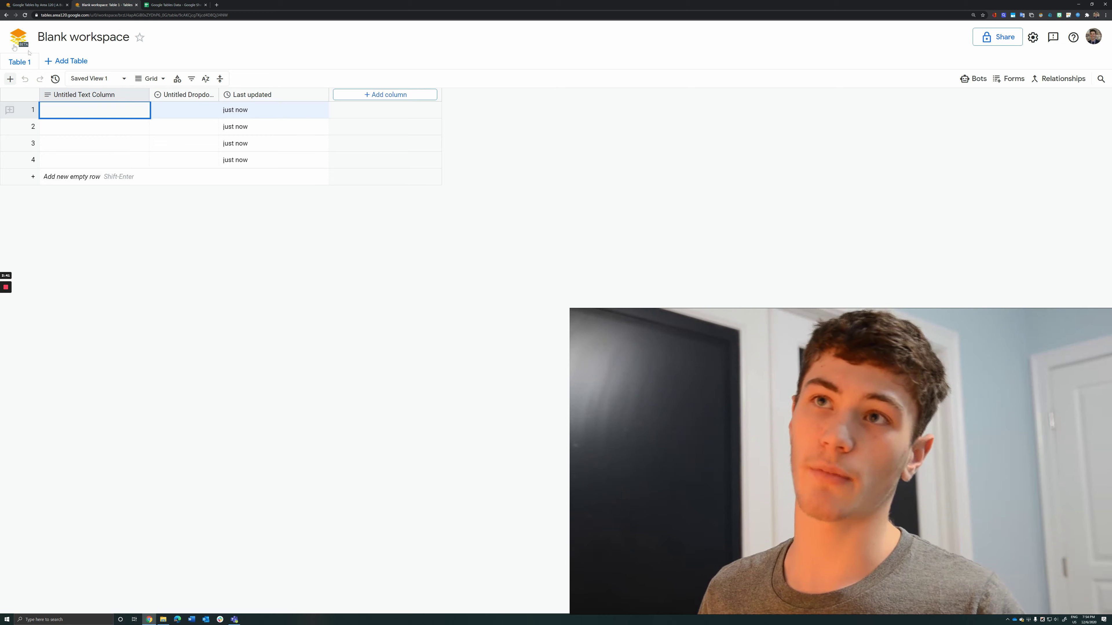
click(52, 66)
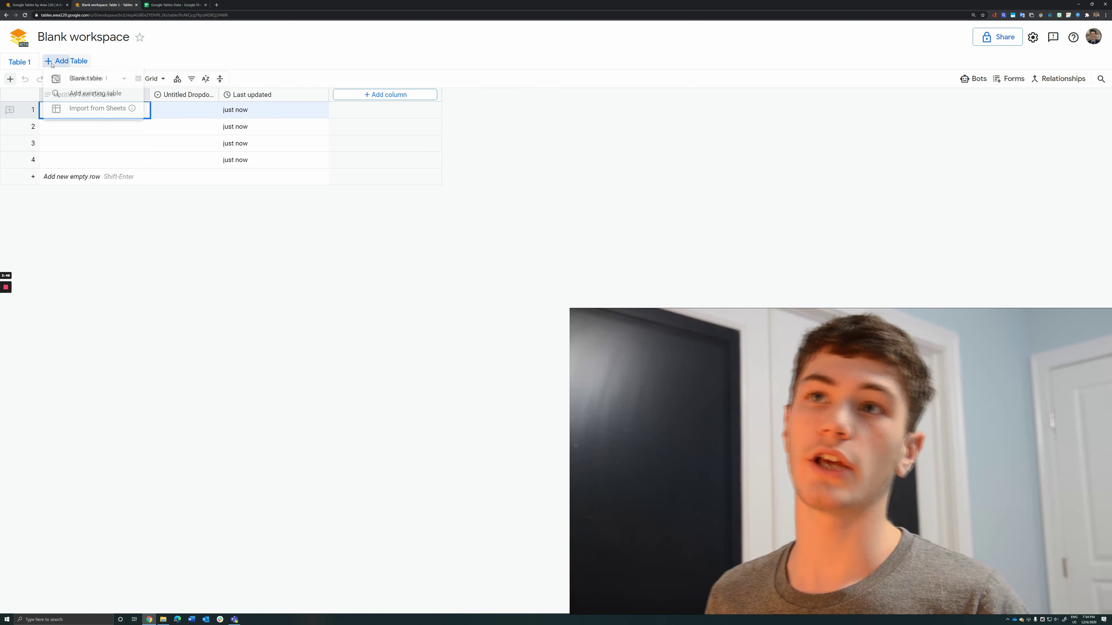
click(109, 85)
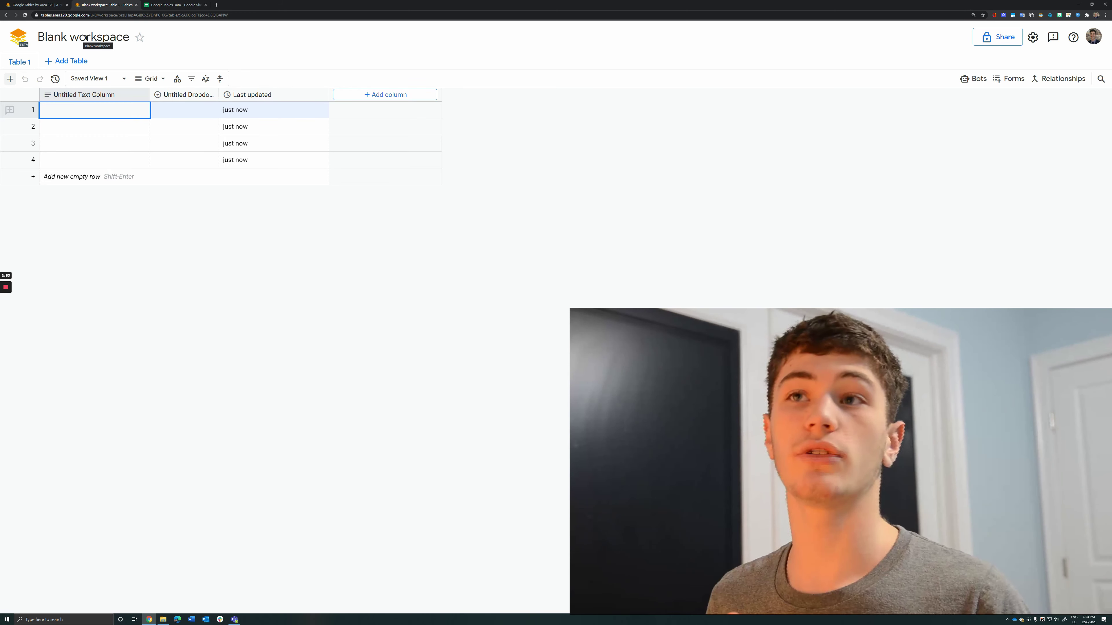
Step: Rename the blank workspace as Task Manager
click(109, 38)
key(BackSpace)
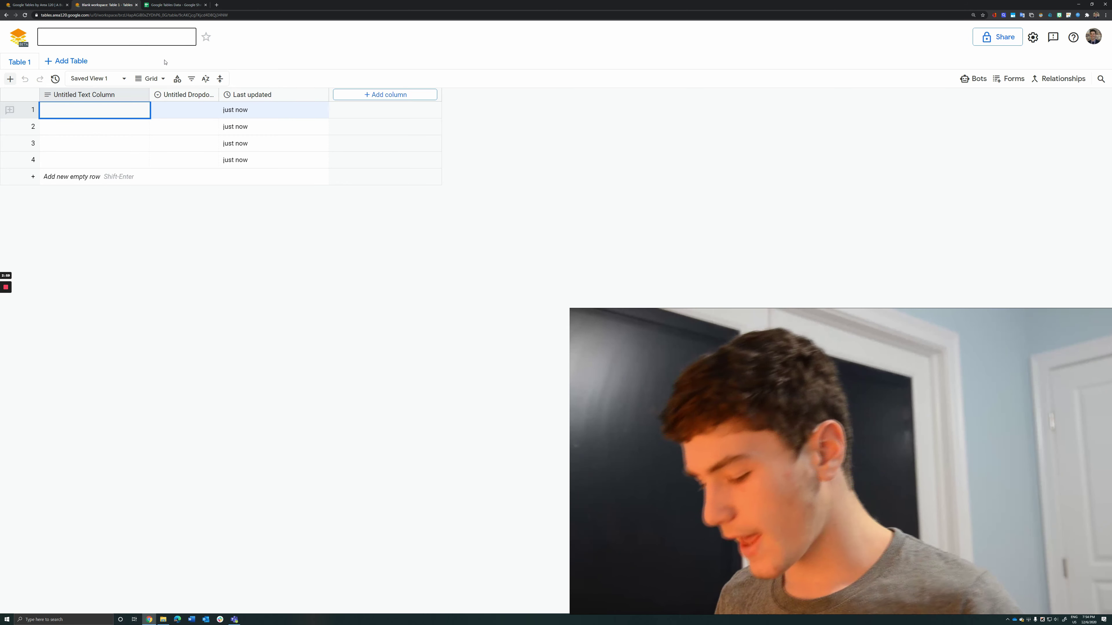
text(Task Manager)
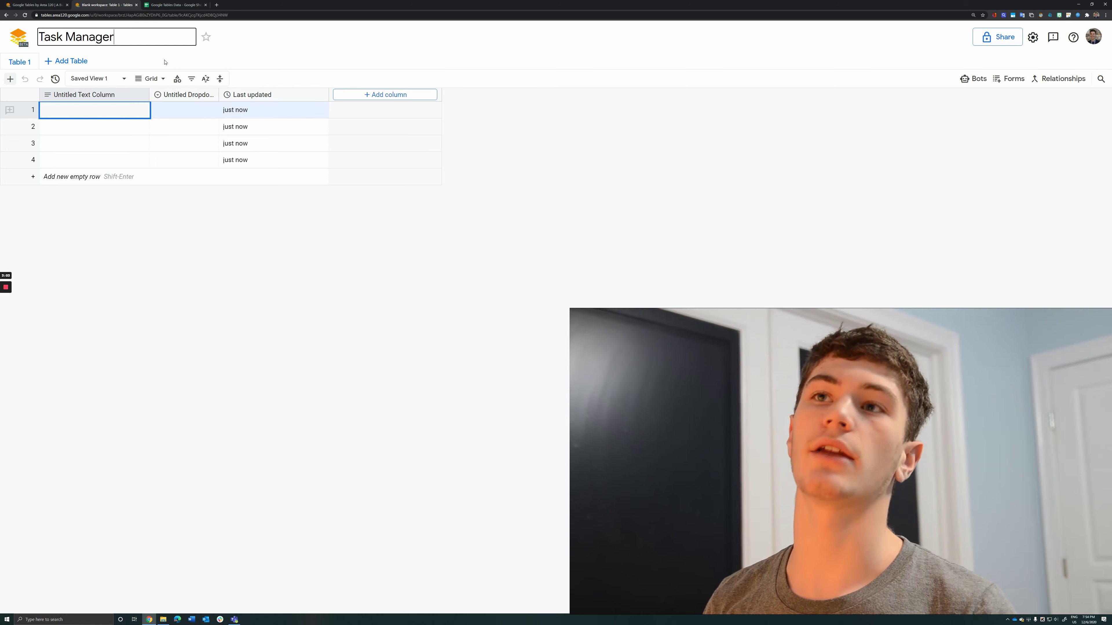
key(Return)
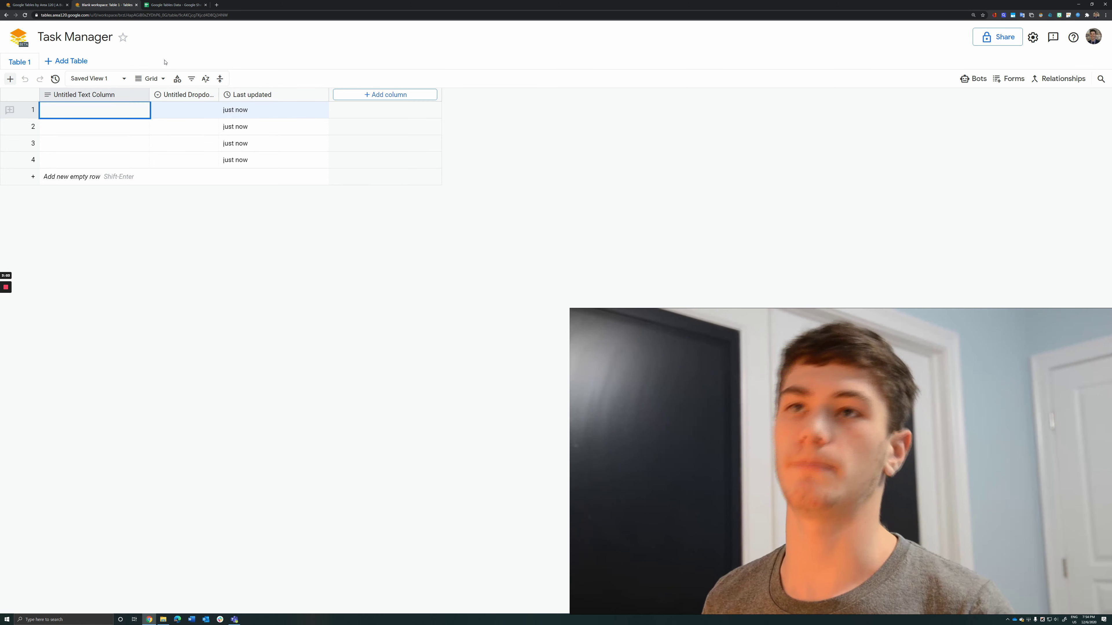
Step: Rename the workspace's first table as Tasks in its table settings
double_click(17, 62)
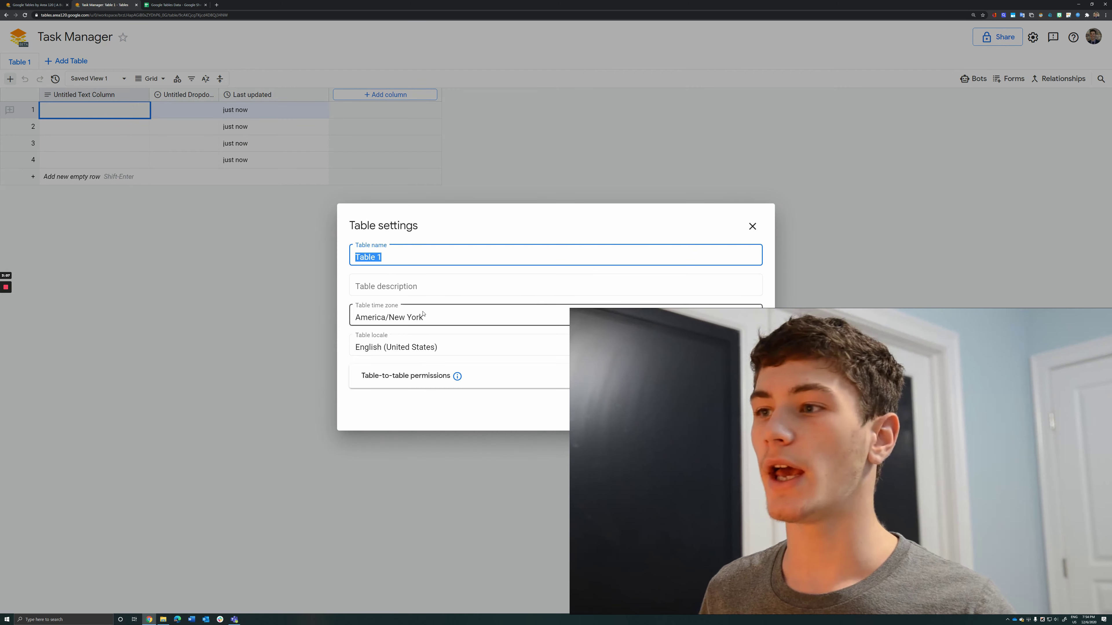
key(BackSpace)
text(Tasks)
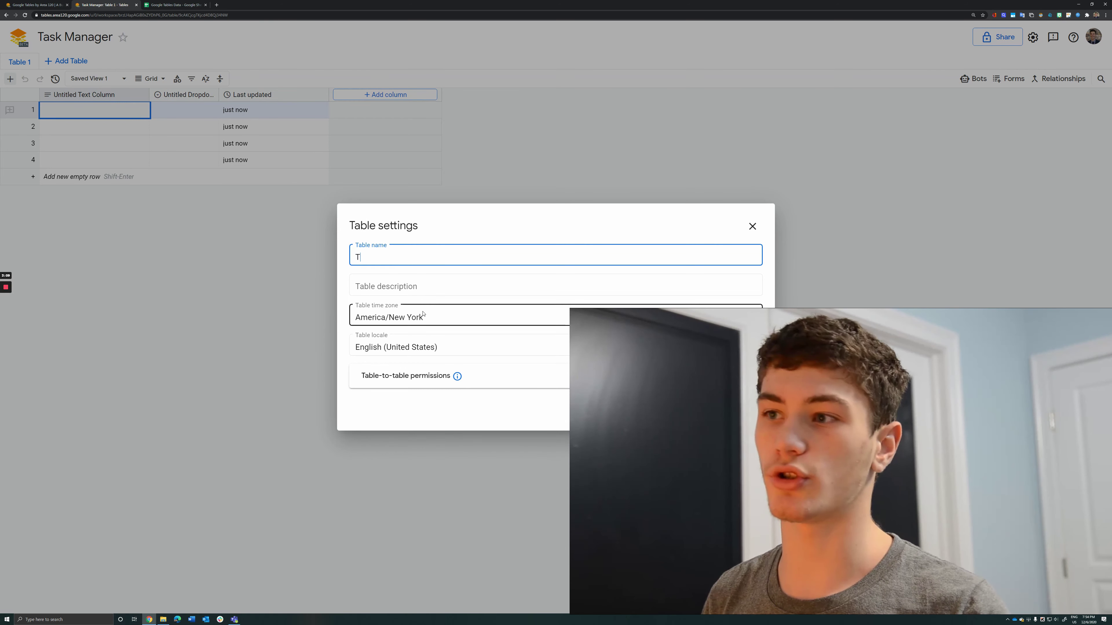
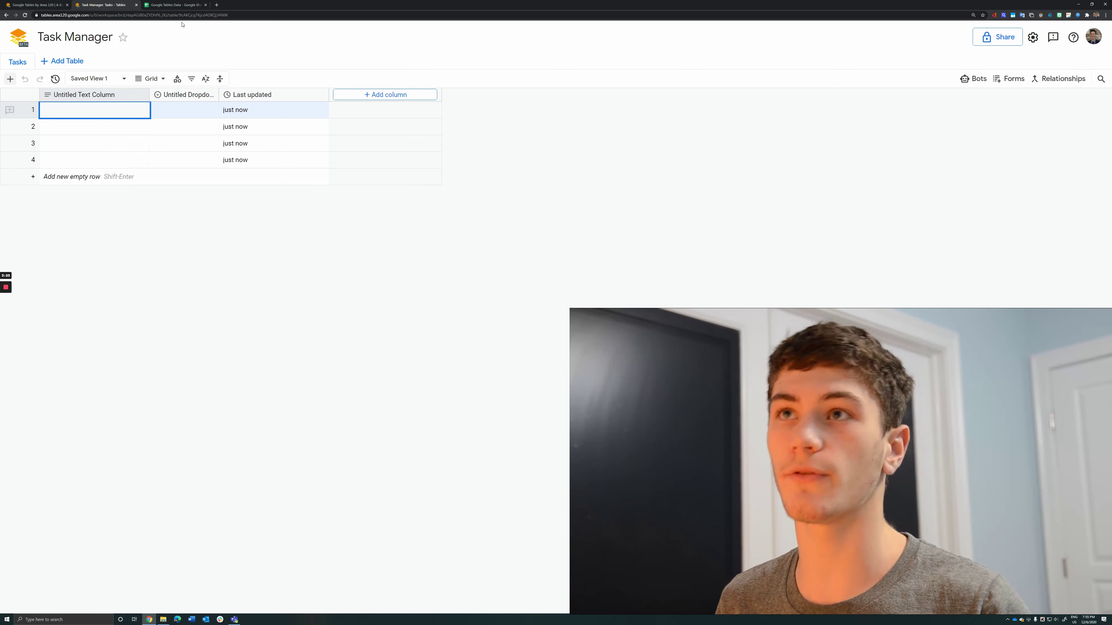
Step: Create a new Google Sheets spreadsheet at sheets.new in a separate browser tab
click(216, 4)
text(sheets.new)
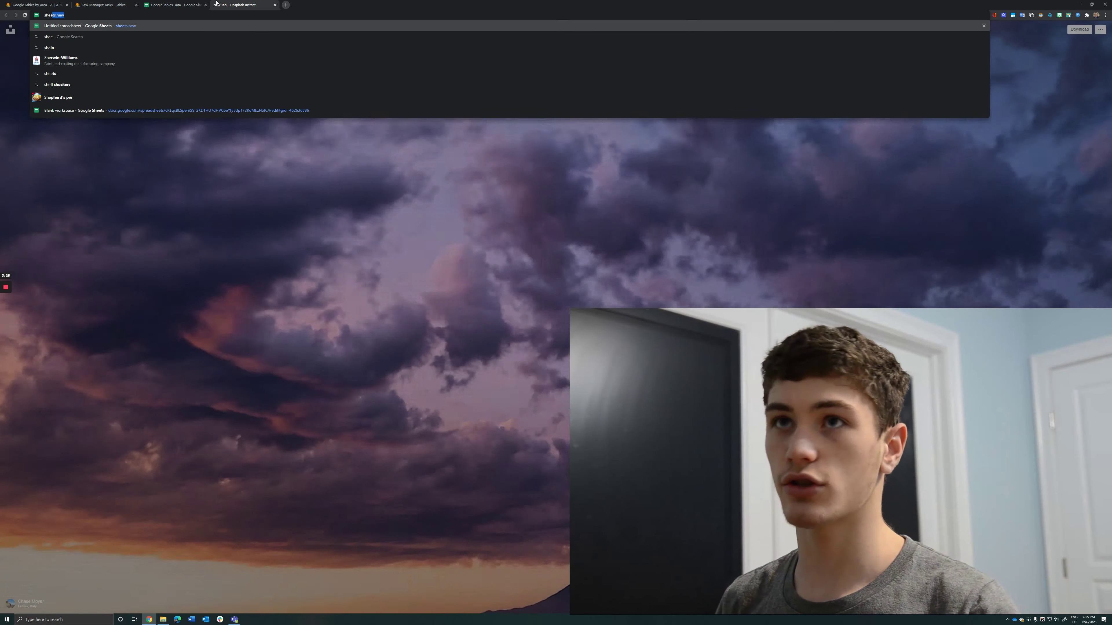
key(Return)
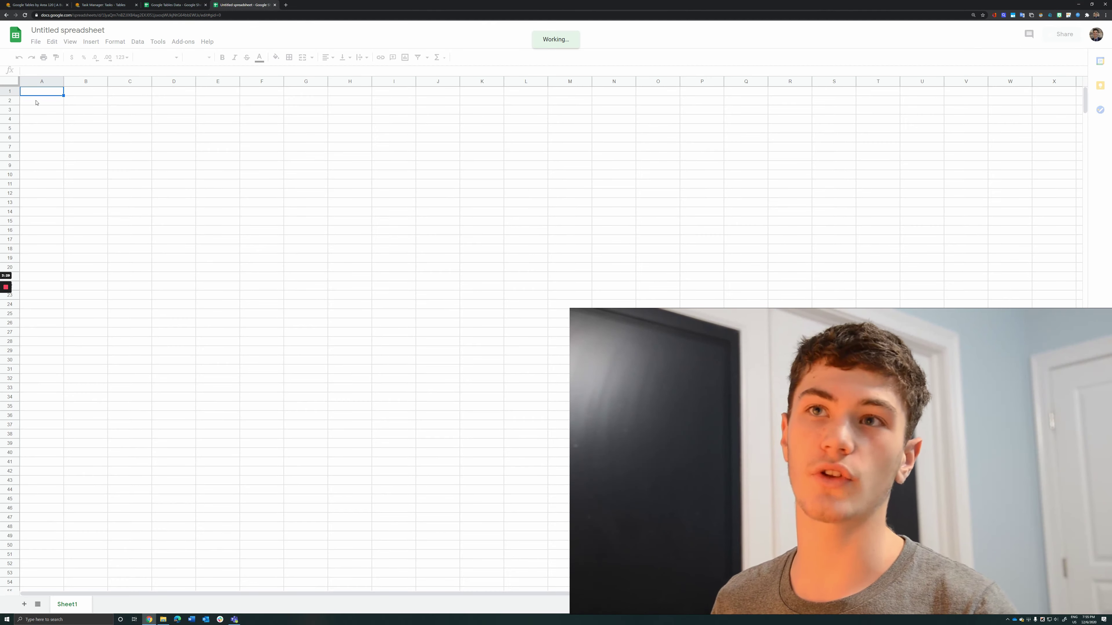
Step: Enter the sample text asdf in cell A2 and the number 243987 in cell A7
click(37, 100)
text(asdf)
key(Escape)
click(37, 112)
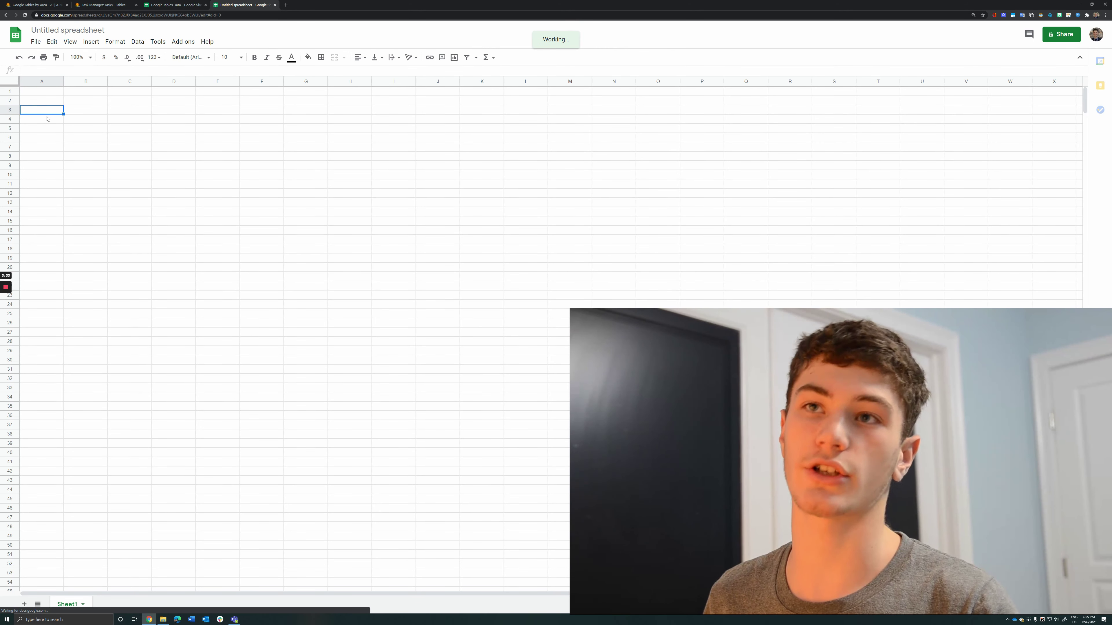
click(48, 147)
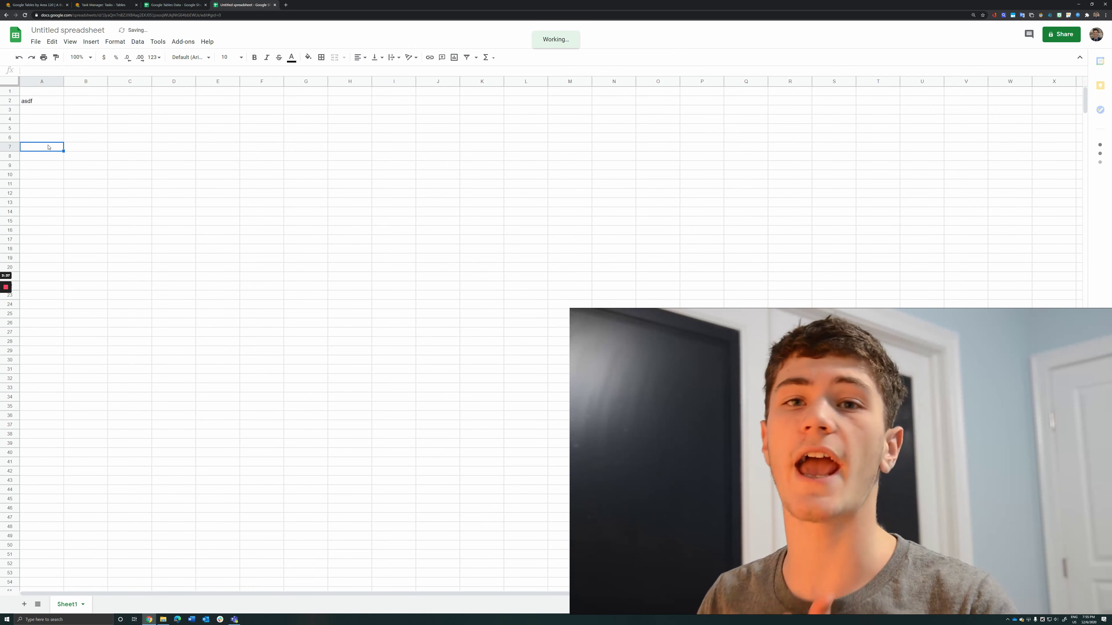
text(243987)
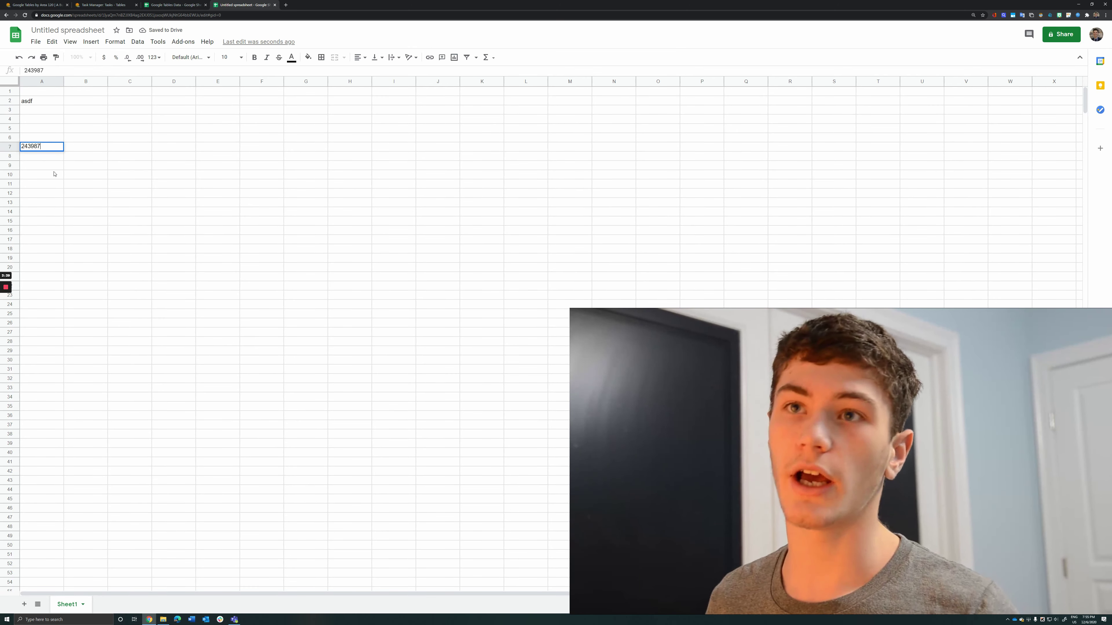
Step: Enter 2453 in cell B5 and sdf in cell B7 as further sample data of mixed types
click(81, 129)
text(2453)
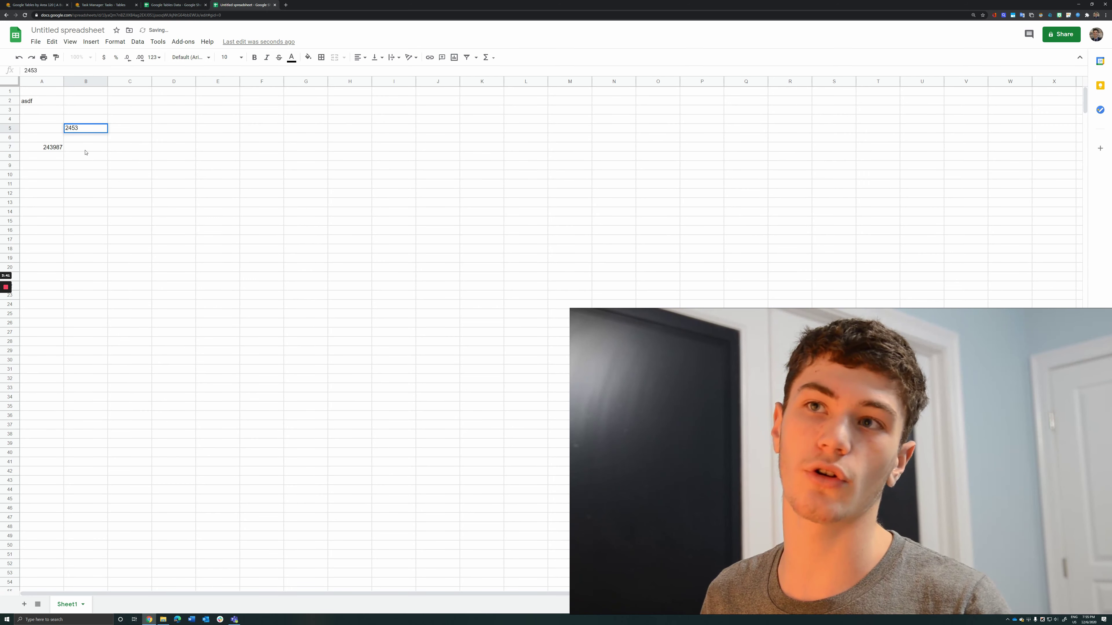
click(85, 152)
text(sdf)
click(92, 112)
drag(43, 119, 62, 139)
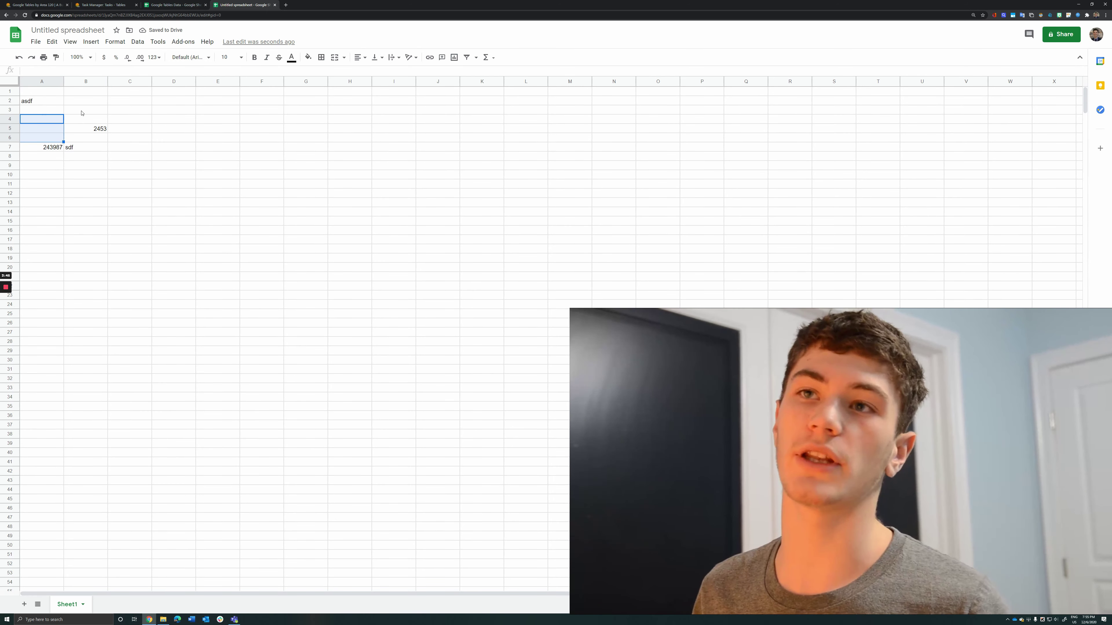
click(88, 113)
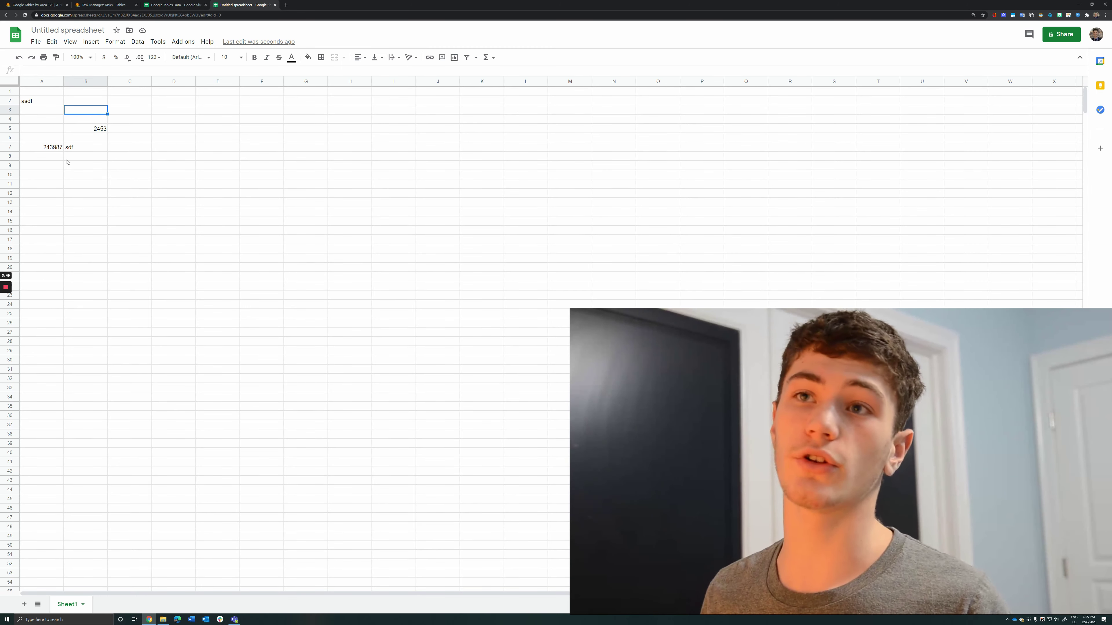
click(57, 166)
click(73, 167)
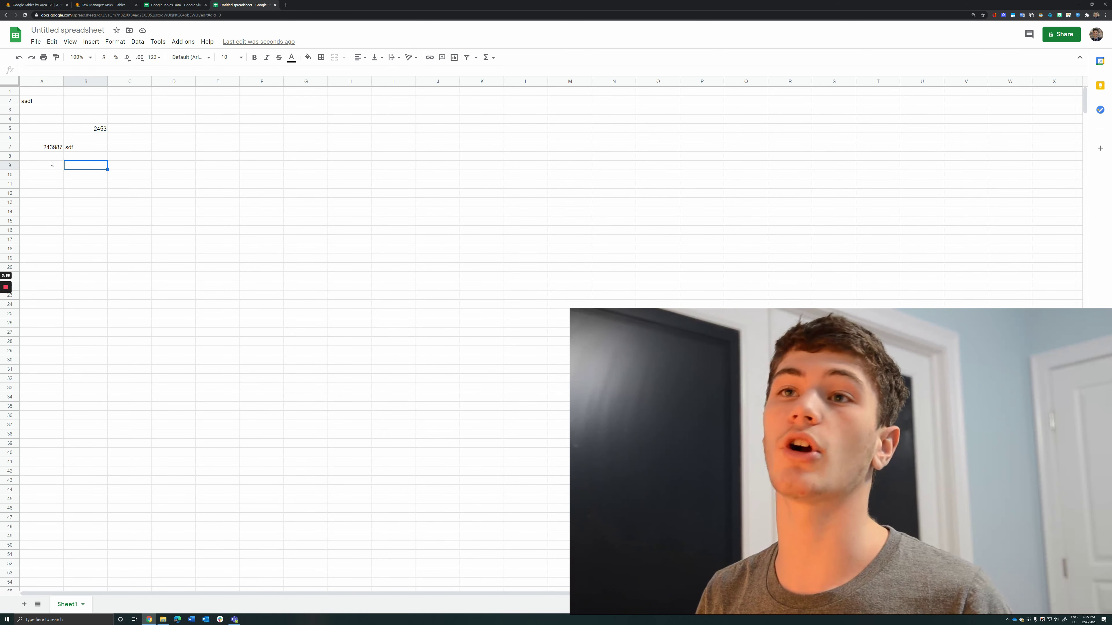
Step: Return to the Task Manager workspace in Tables and rename the untitled text column as Task Name, keeping its type Text
click(103, 5)
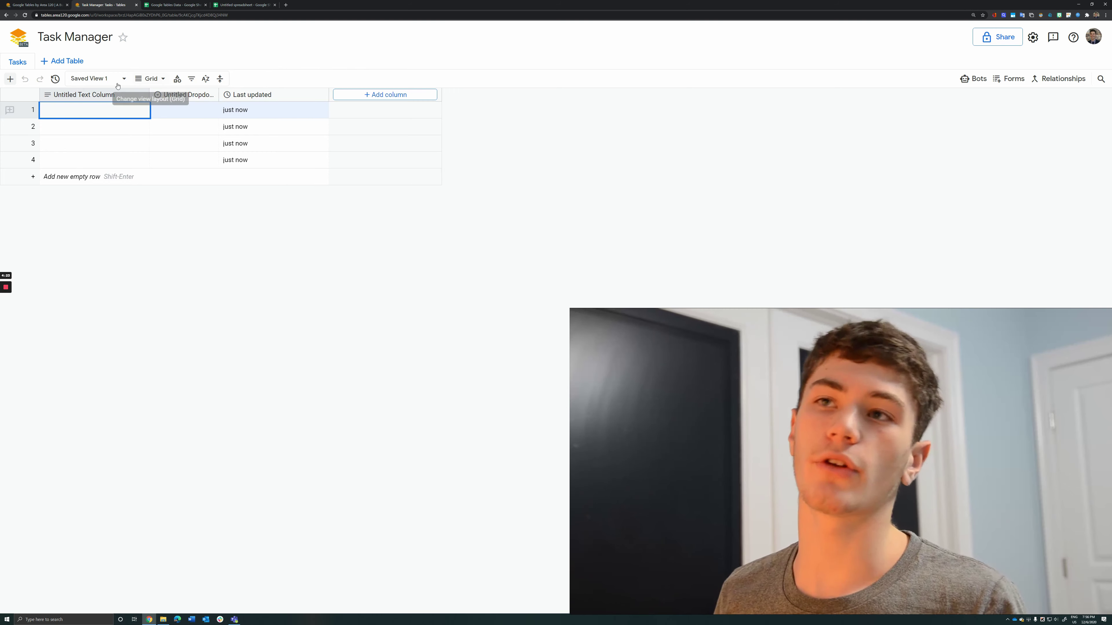
click(100, 97)
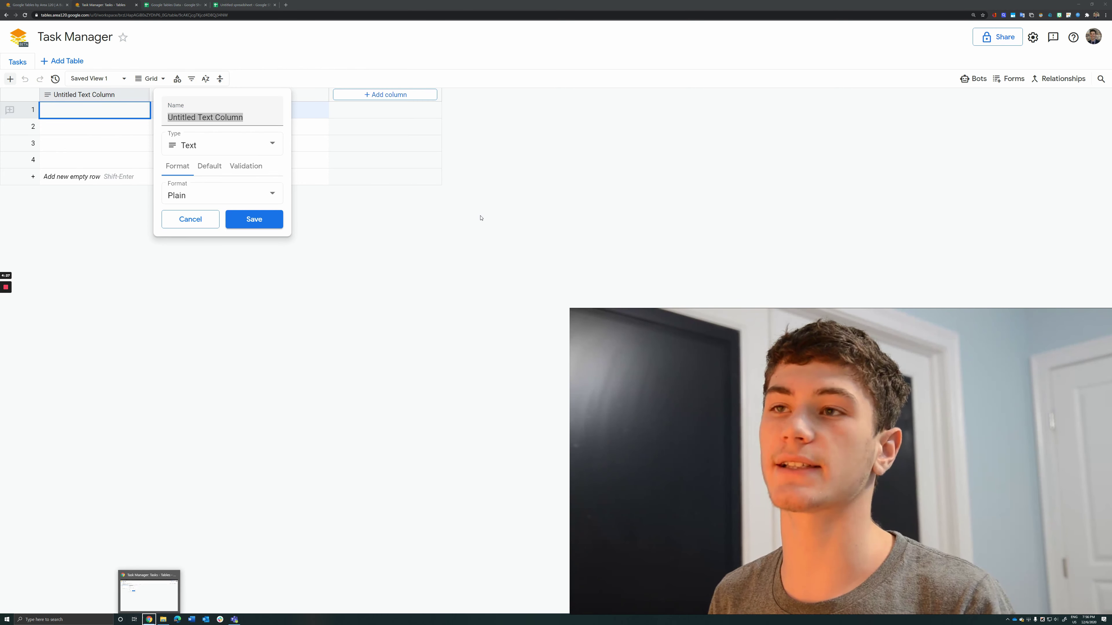
triple_click(236, 119)
text(T)
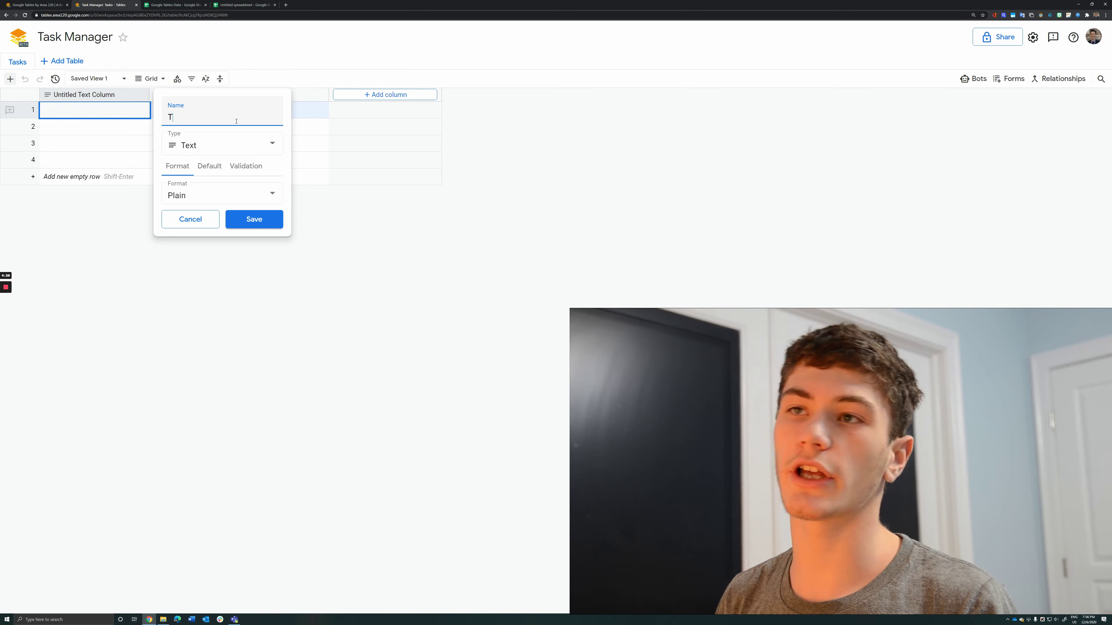
text(ask Name)
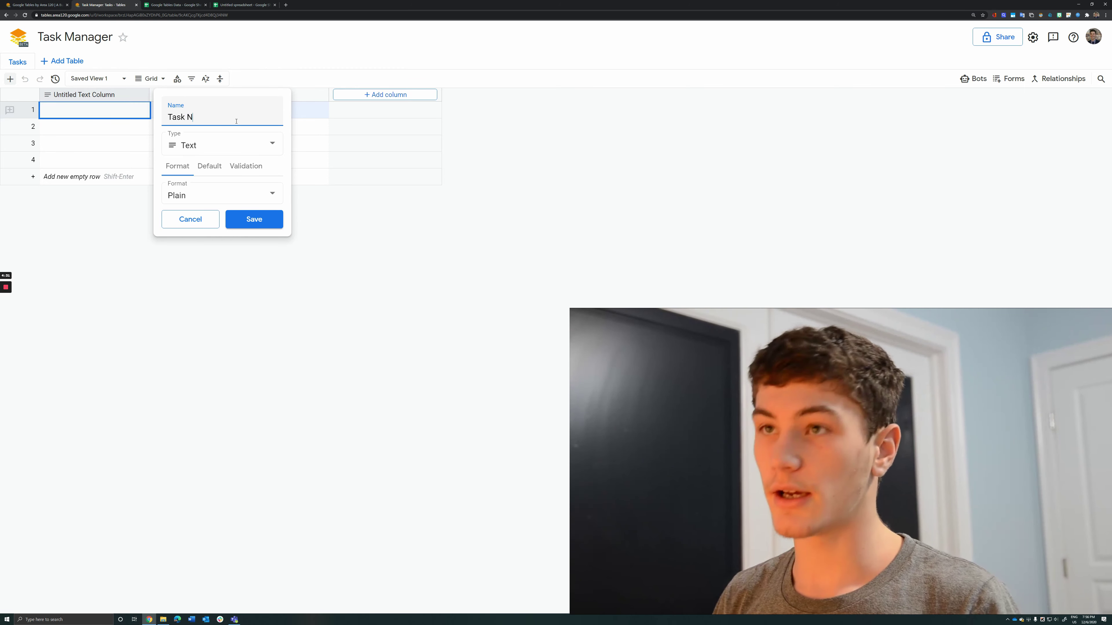
click(270, 218)
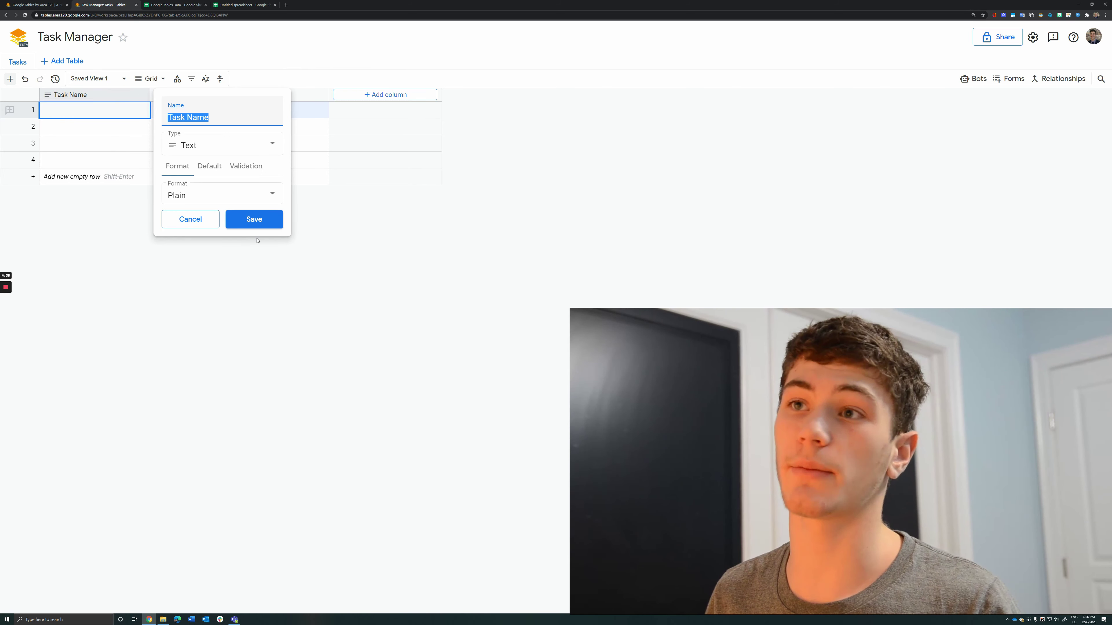
click(261, 222)
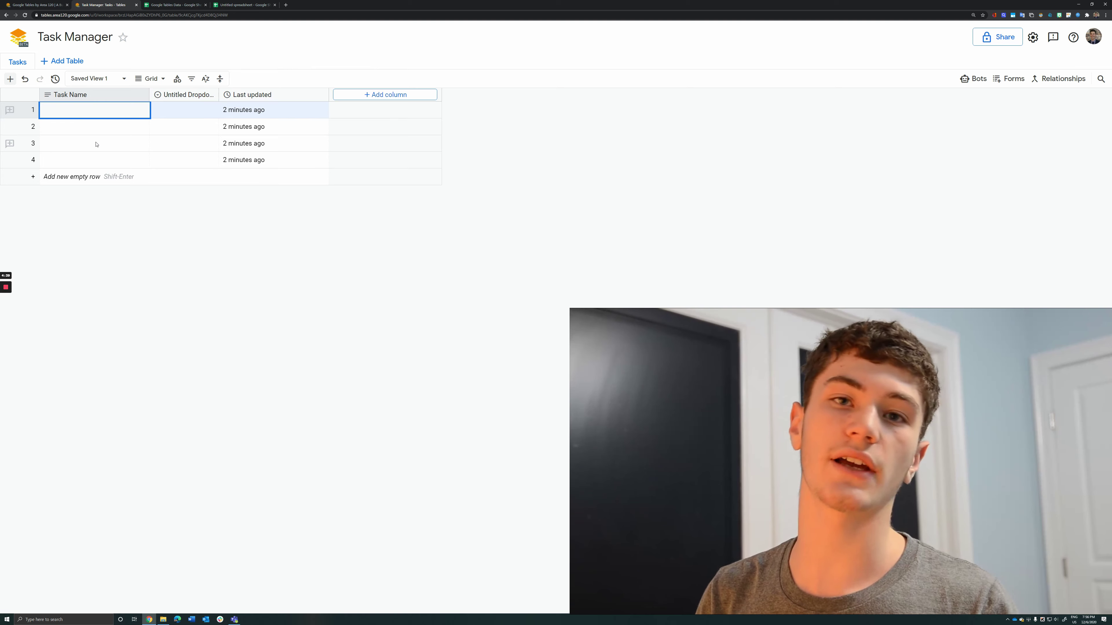
Step: Rename the untitled dropdown column of the Tasks table as Priority
shift+click(91, 159)
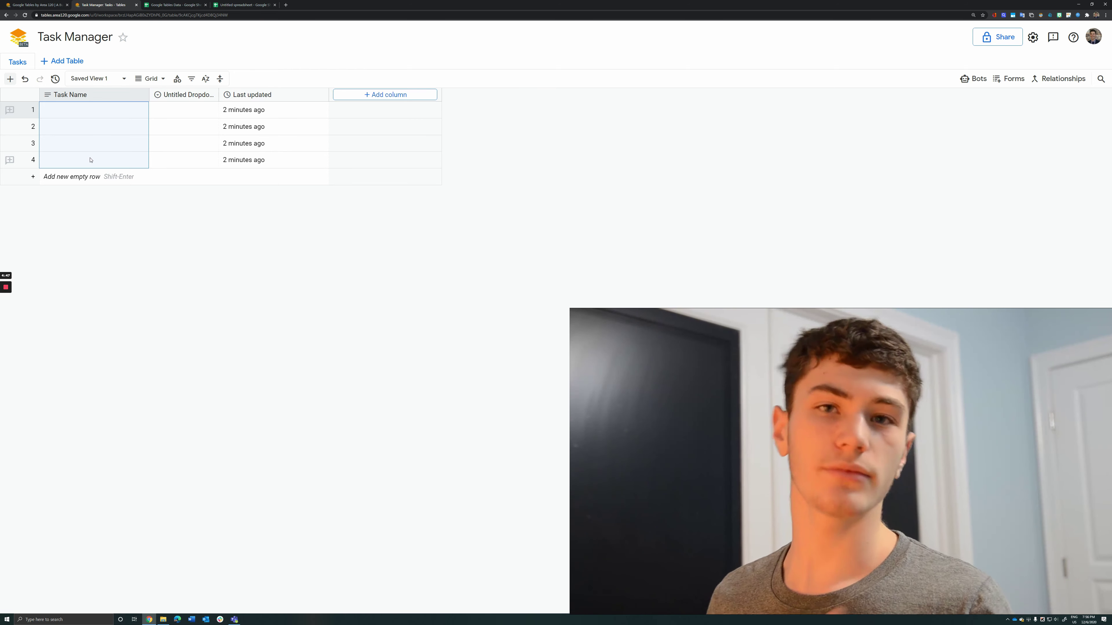
click(166, 111)
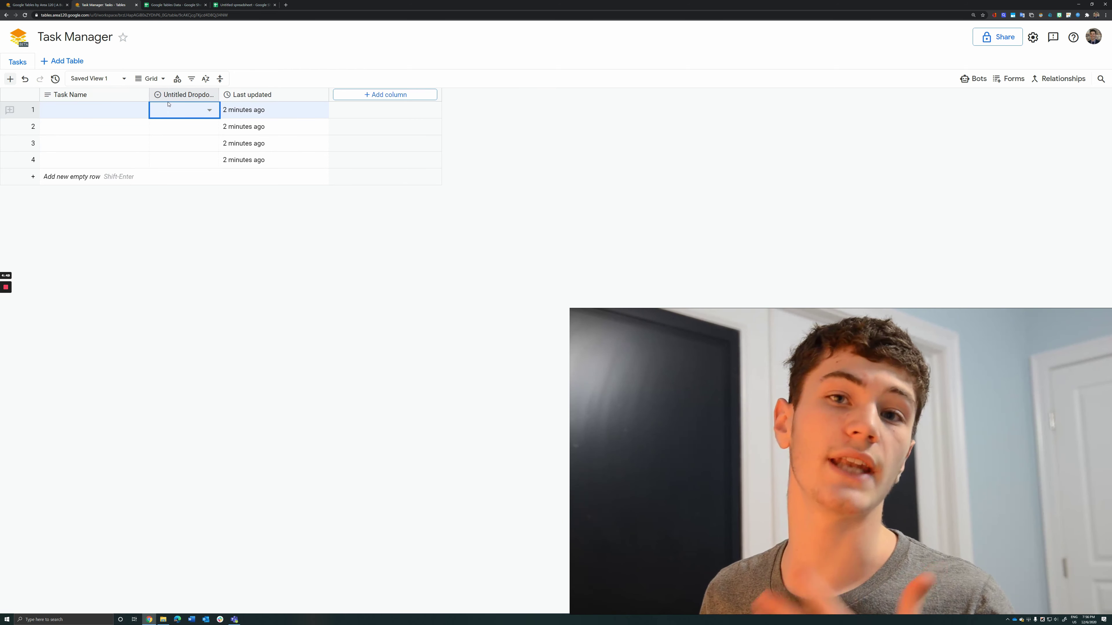
click(190, 97)
text(Prio)
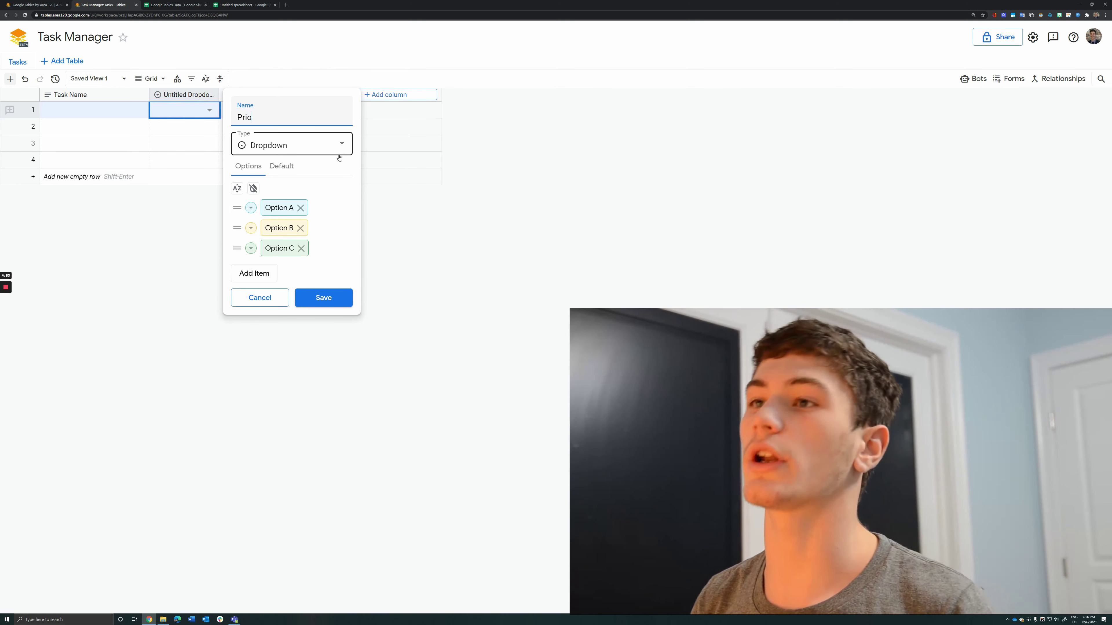
text(rity)
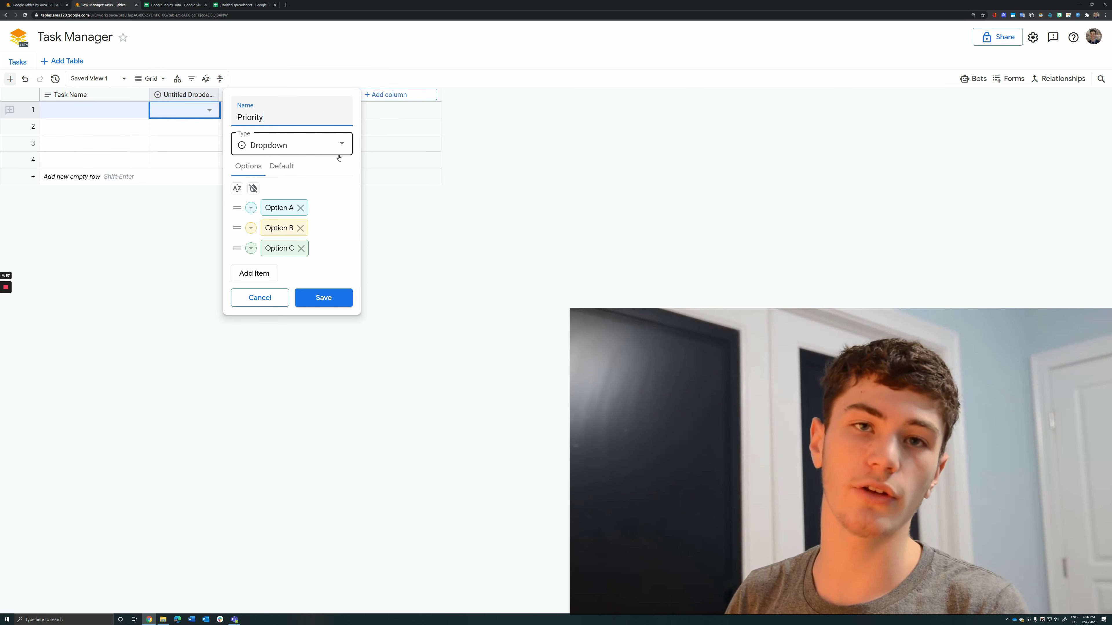
Step: Rename the Priority column's three dropdown options, in order, as High, Medium and Low
click(279, 208)
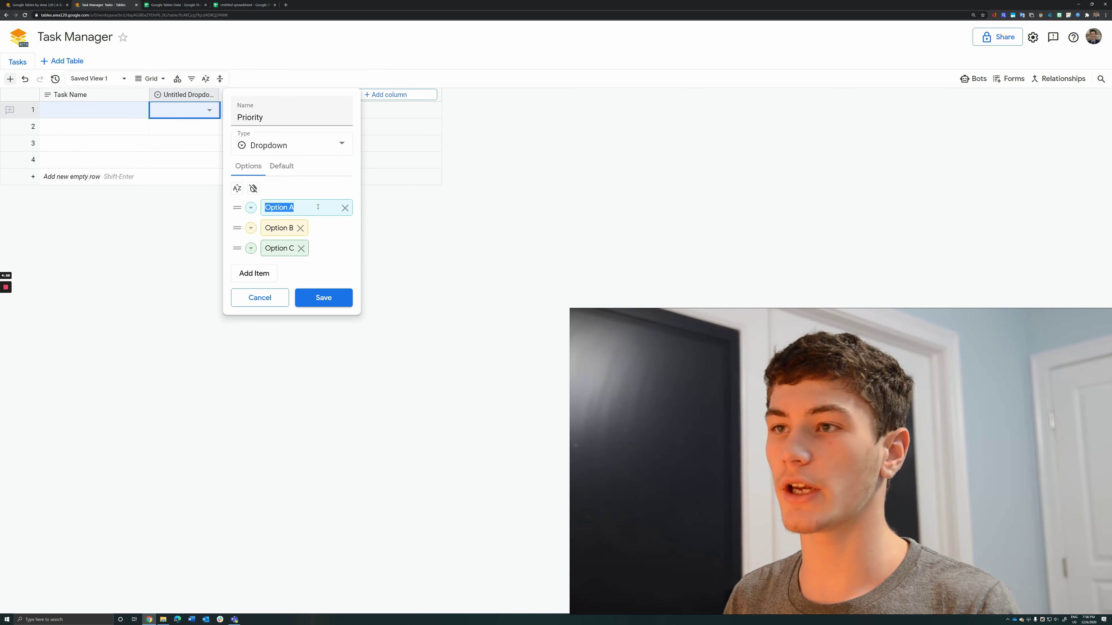
text(High)
click(280, 223)
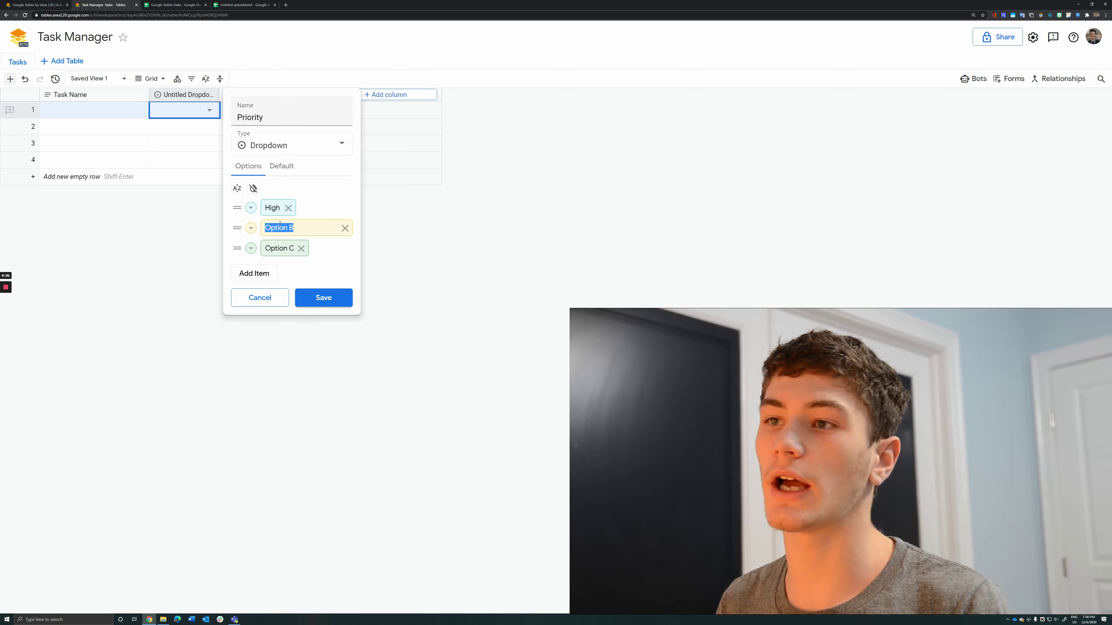
text(Medium)
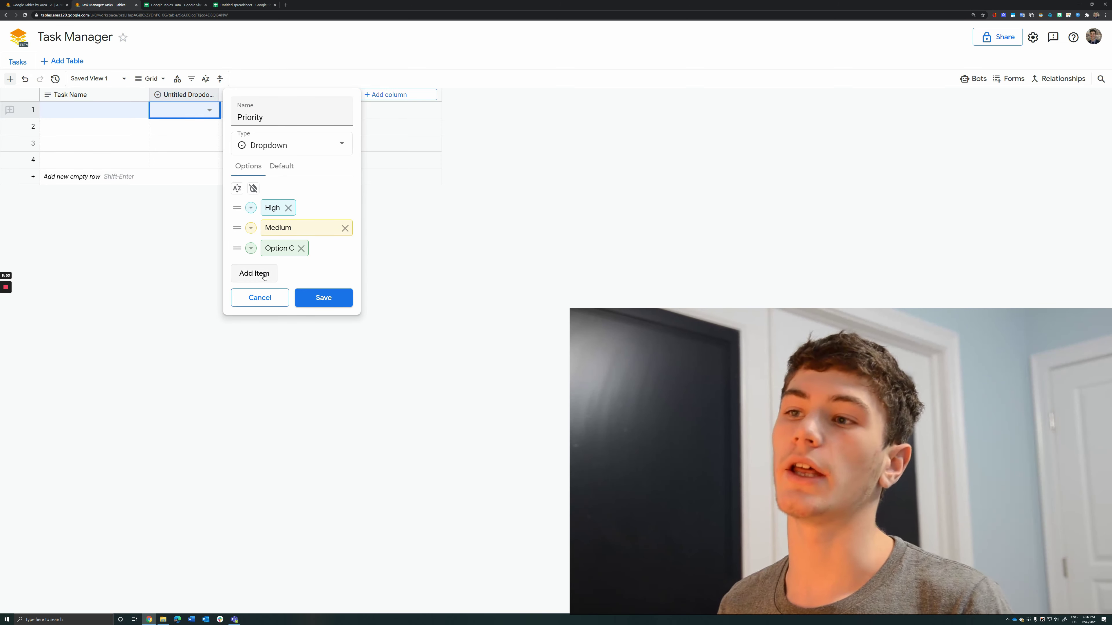
click(273, 252)
text(Low)
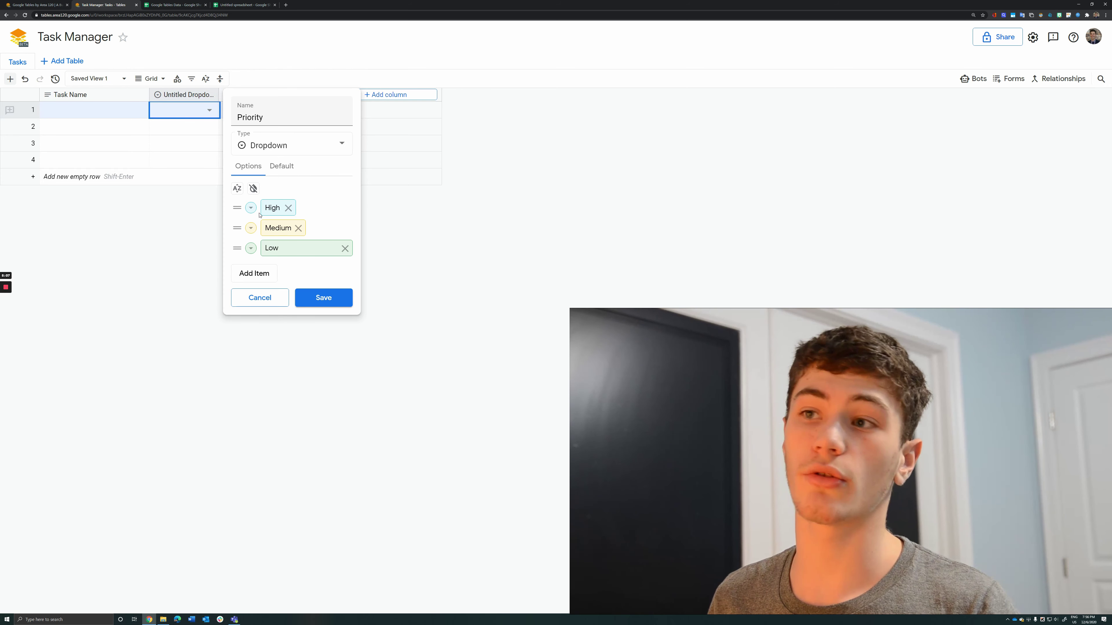
Step: Colour the High option red and save the Priority column's settings
click(250, 207)
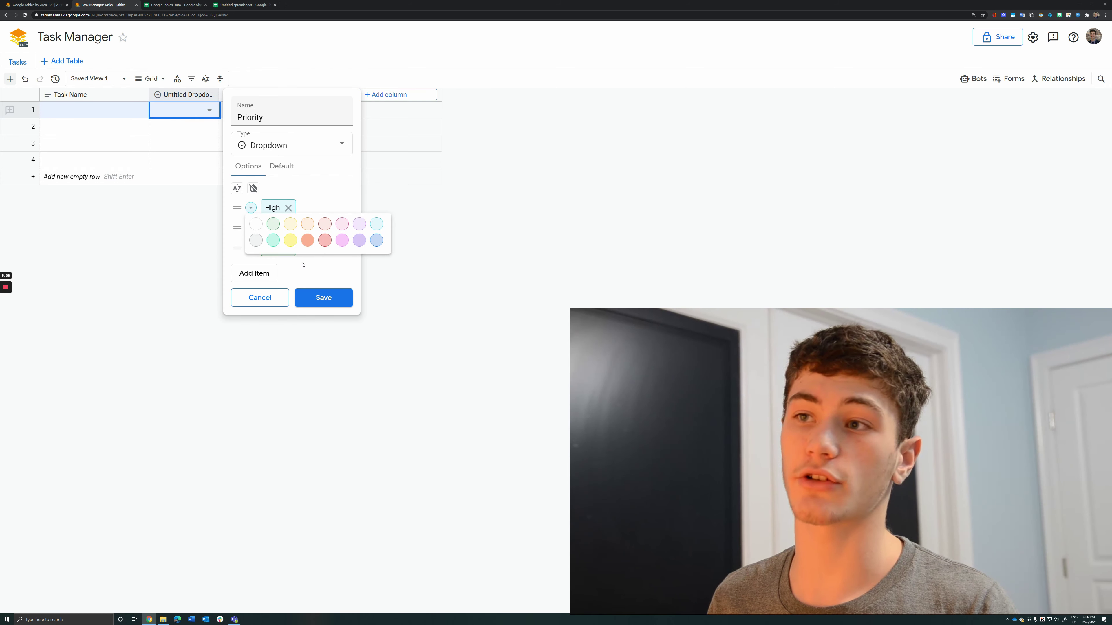
click(319, 244)
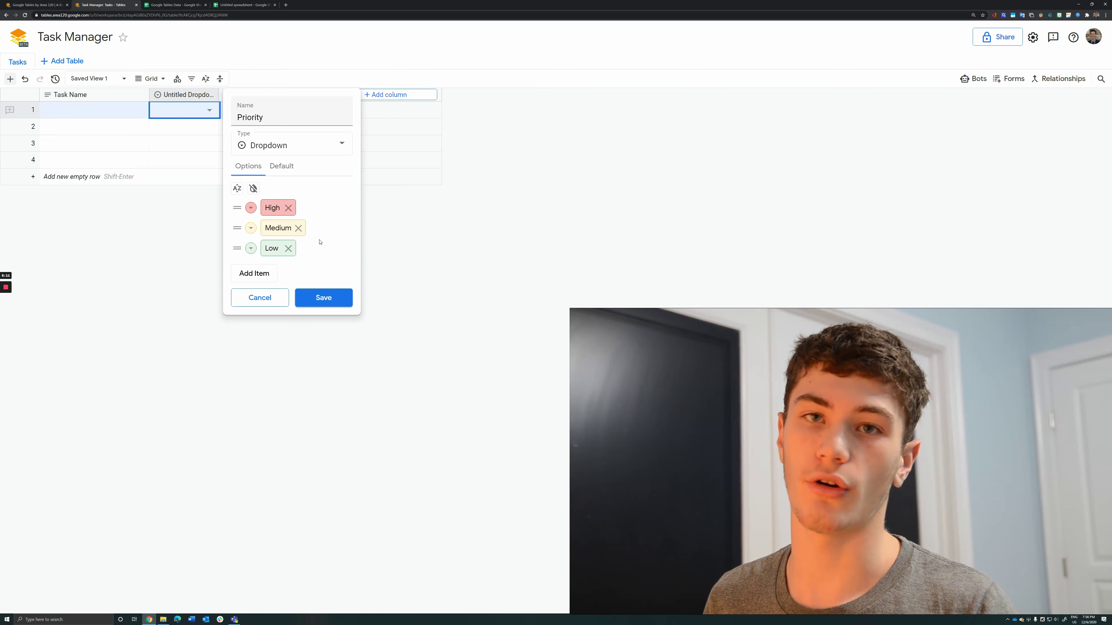
click(324, 298)
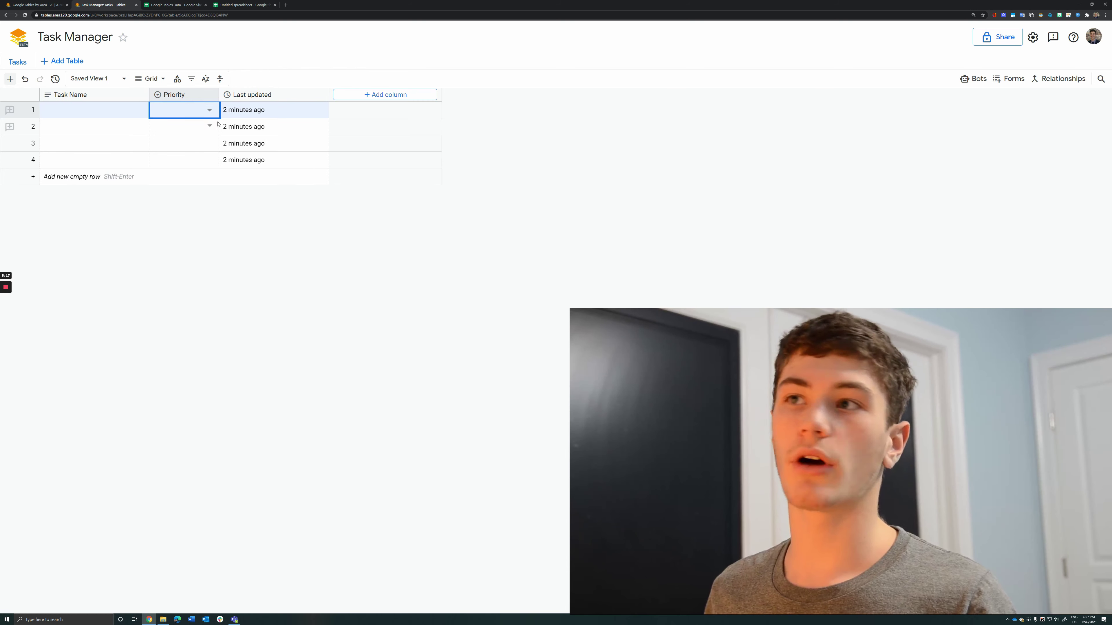
Step: Rename the Last updated column as Date, change its type to Date and save it
click(258, 95)
text(Date)
click(438, 150)
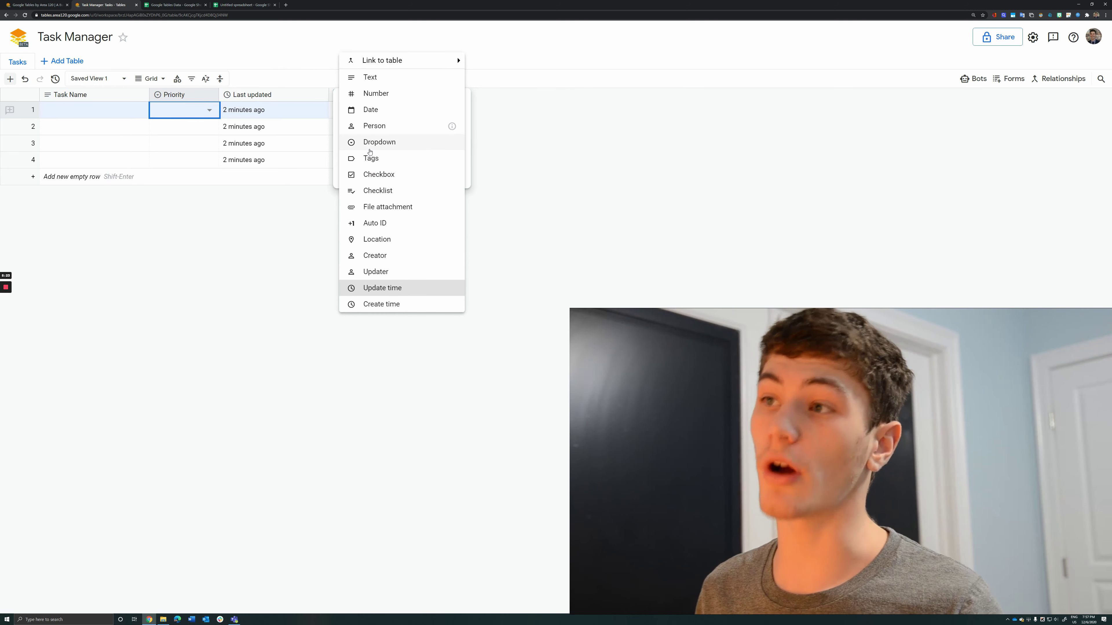
click(379, 110)
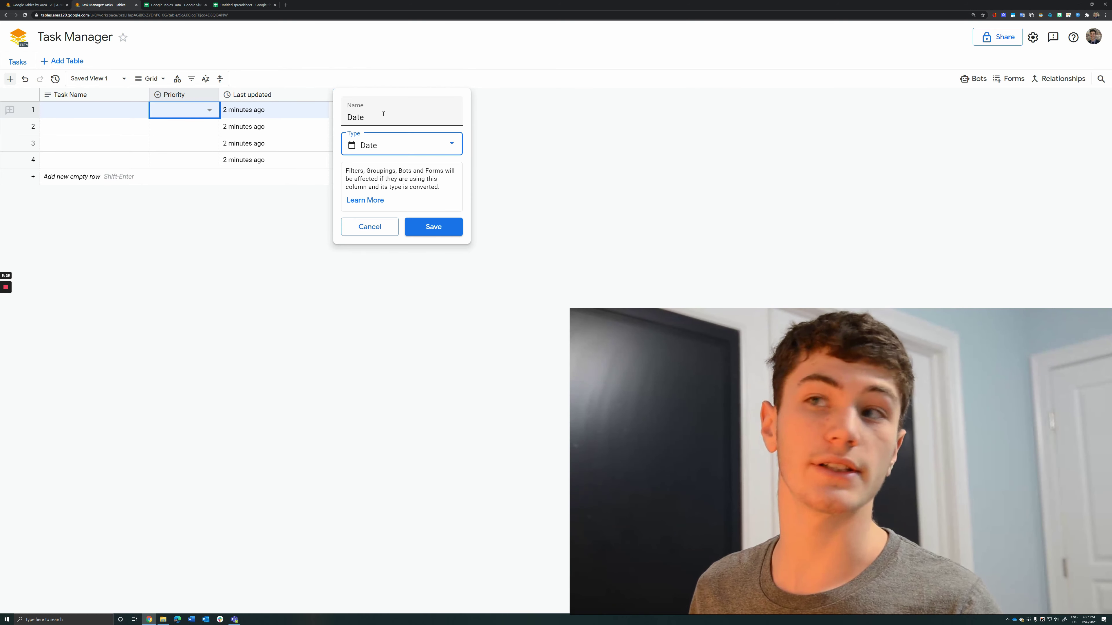
click(435, 230)
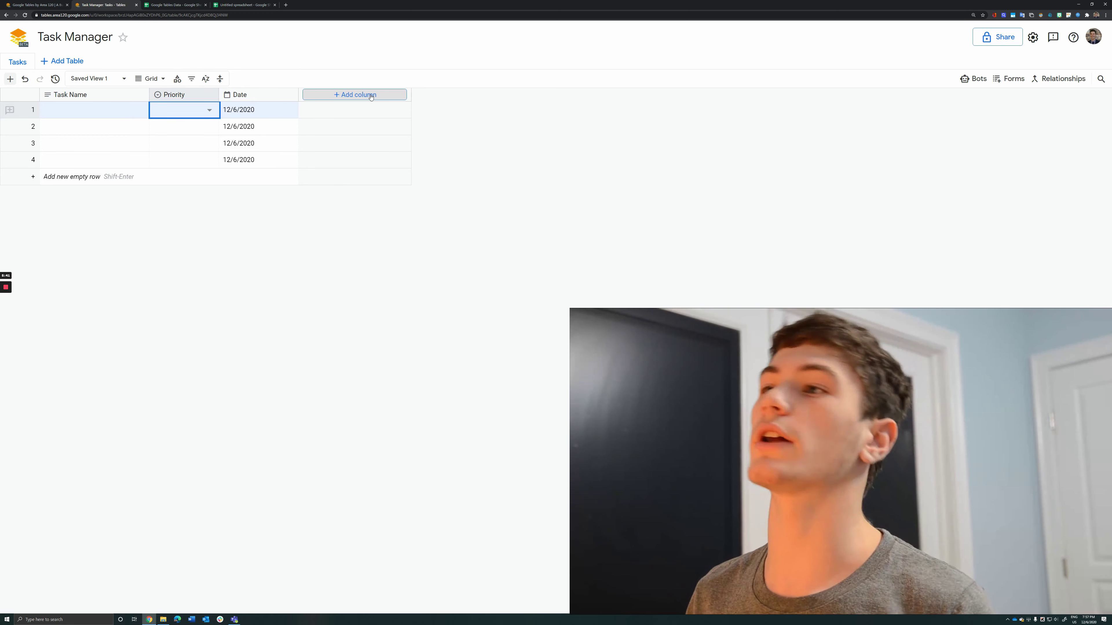
Step: Add a Checkbox column named Done? and widen it until its full name fits
click(370, 95)
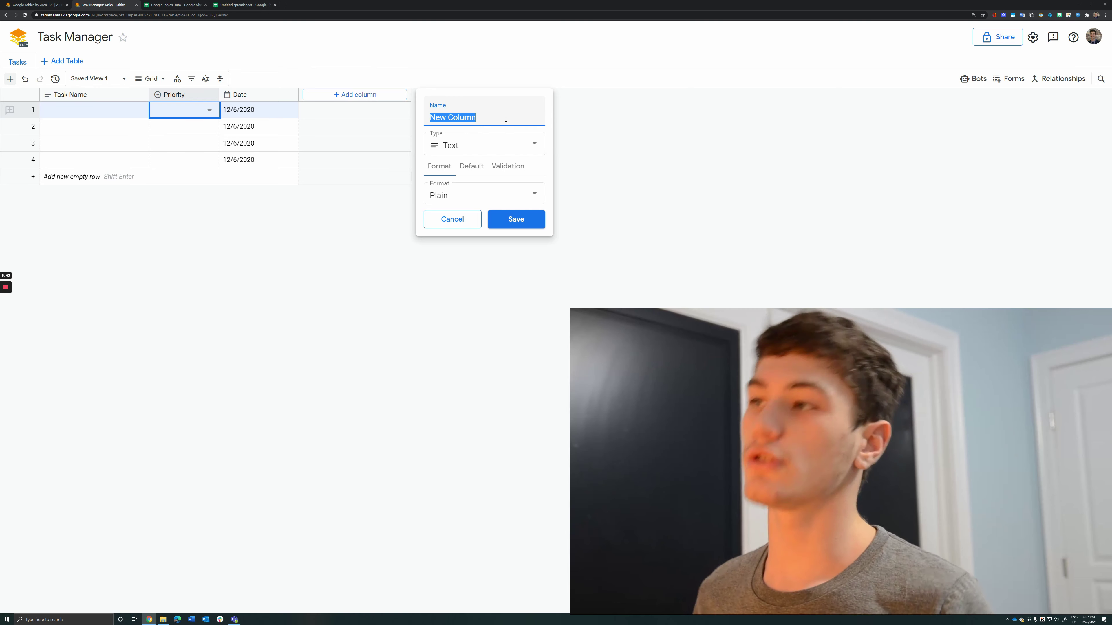
text(Done?)
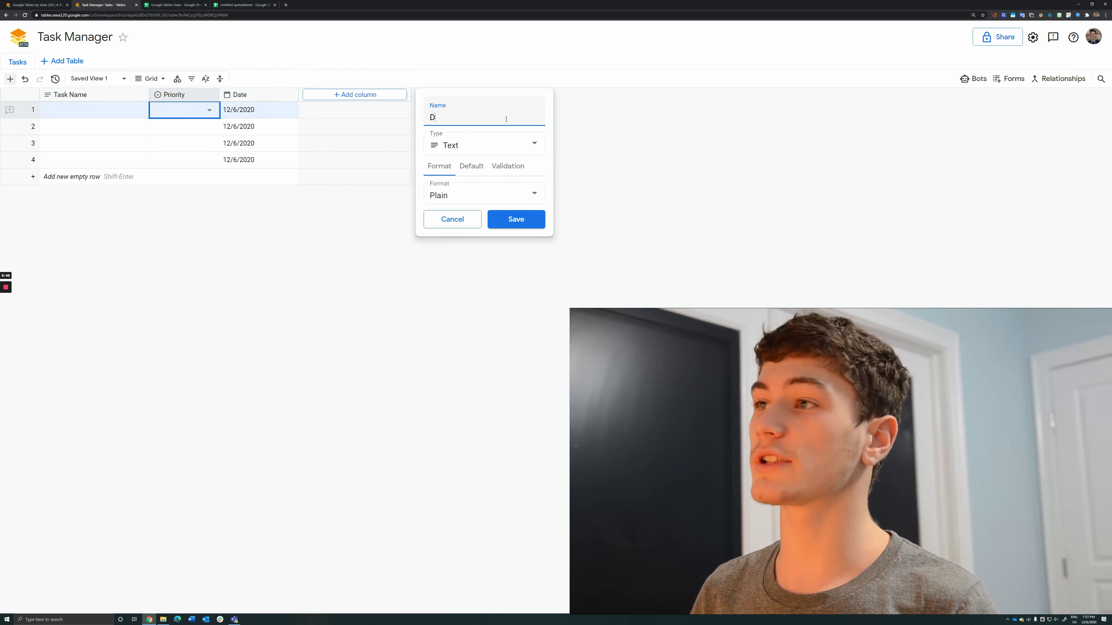
click(504, 147)
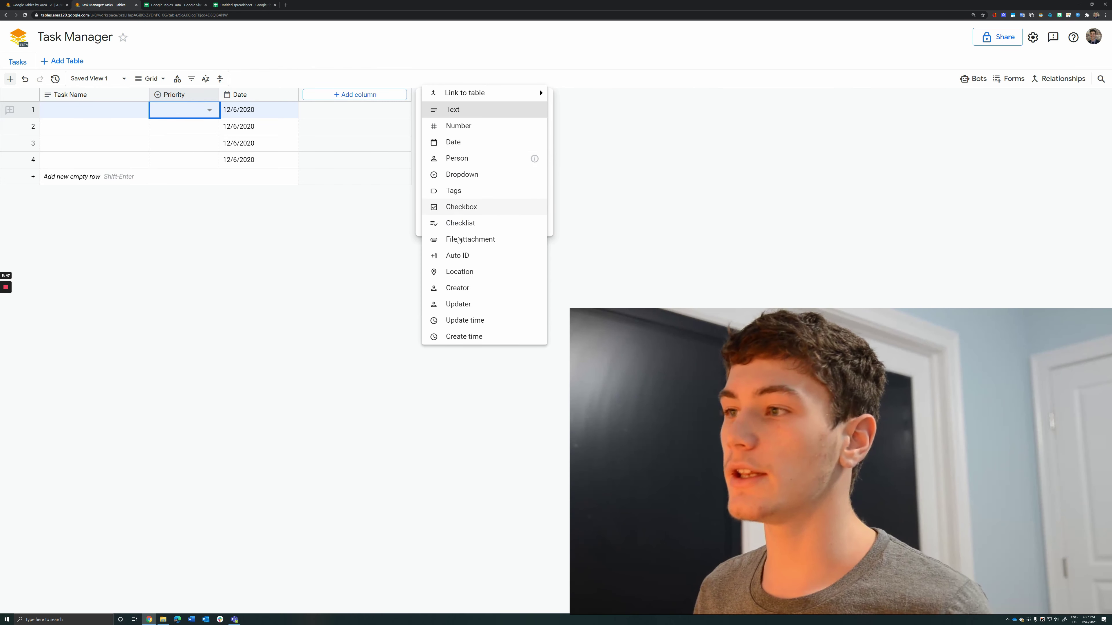
click(471, 210)
click(511, 219)
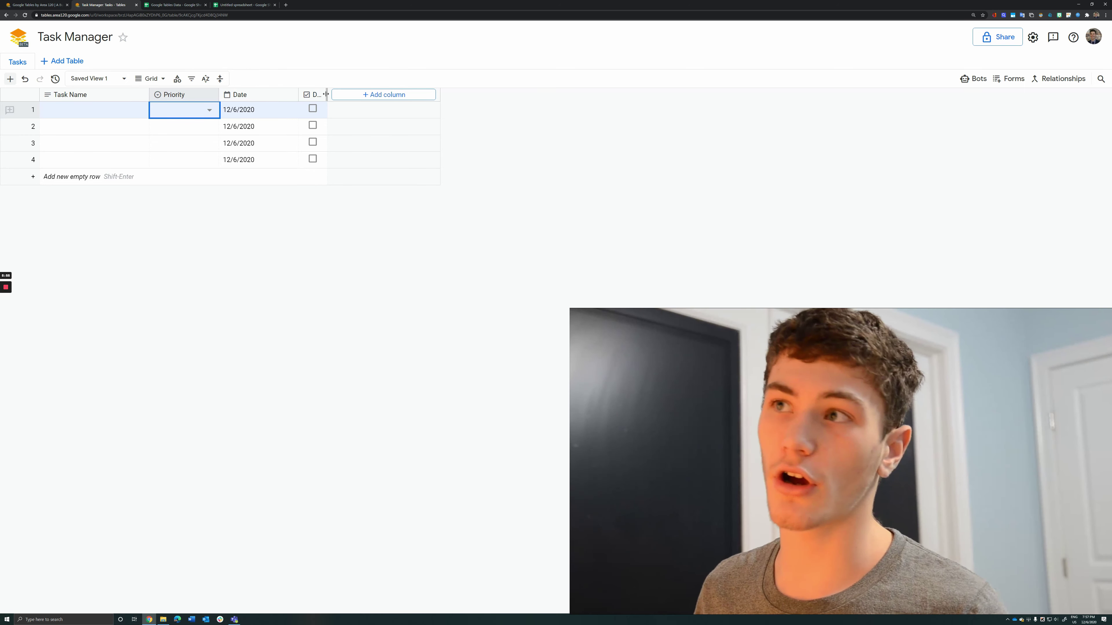
drag(329, 95, 342, 94)
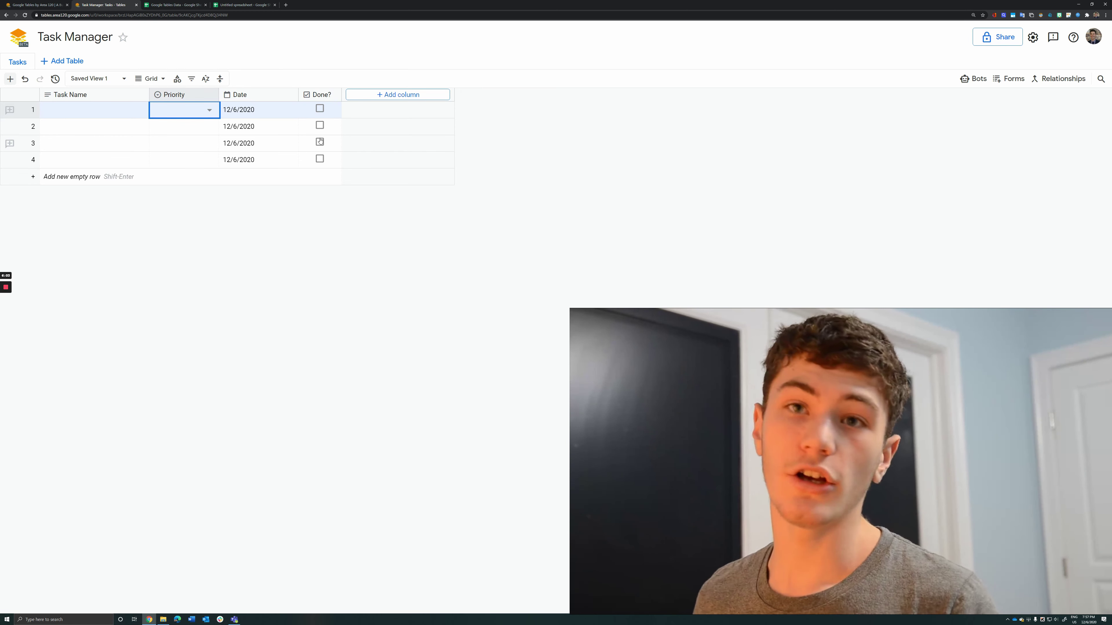
Step: Copy Plant Experiment from cell A1 of the Google Tables Data spreadsheet into the Task Name of row 1 in Tables
click(186, 5)
click(48, 91)
key(ctrl+c)
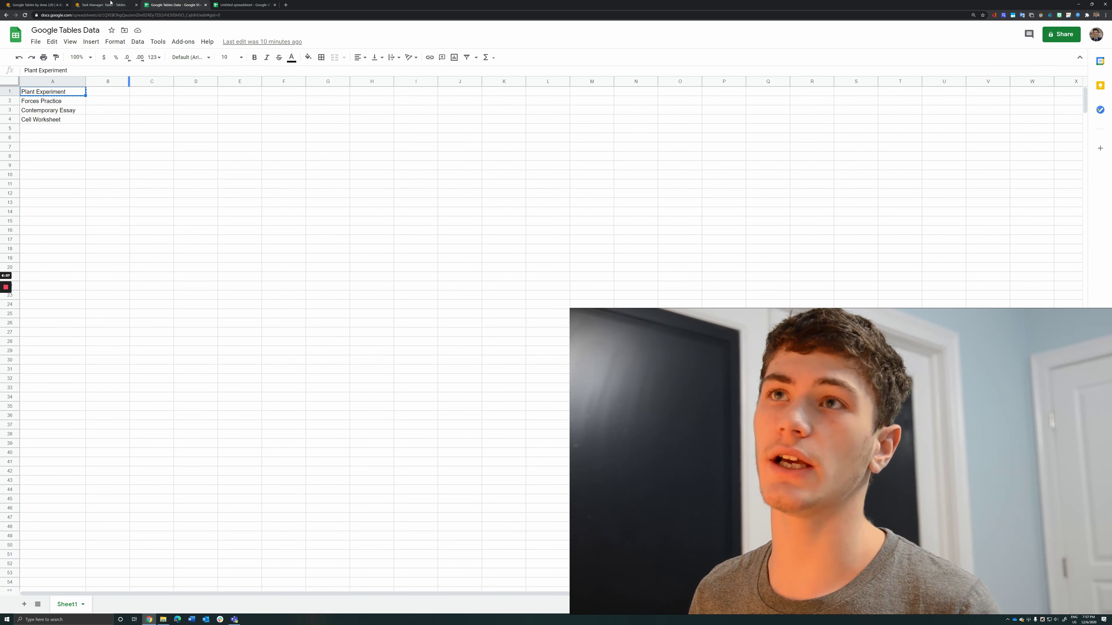
click(101, 4)
click(88, 109)
key(ctrl+v)
Step: Copy Forces Practice from cell A2 of the Google Tables Data spreadsheet into the Task Name of row 2 in Tables
click(175, 5)
click(52, 101)
key(ctrl+c)
click(94, 5)
click(70, 124)
key(ctrl+v)
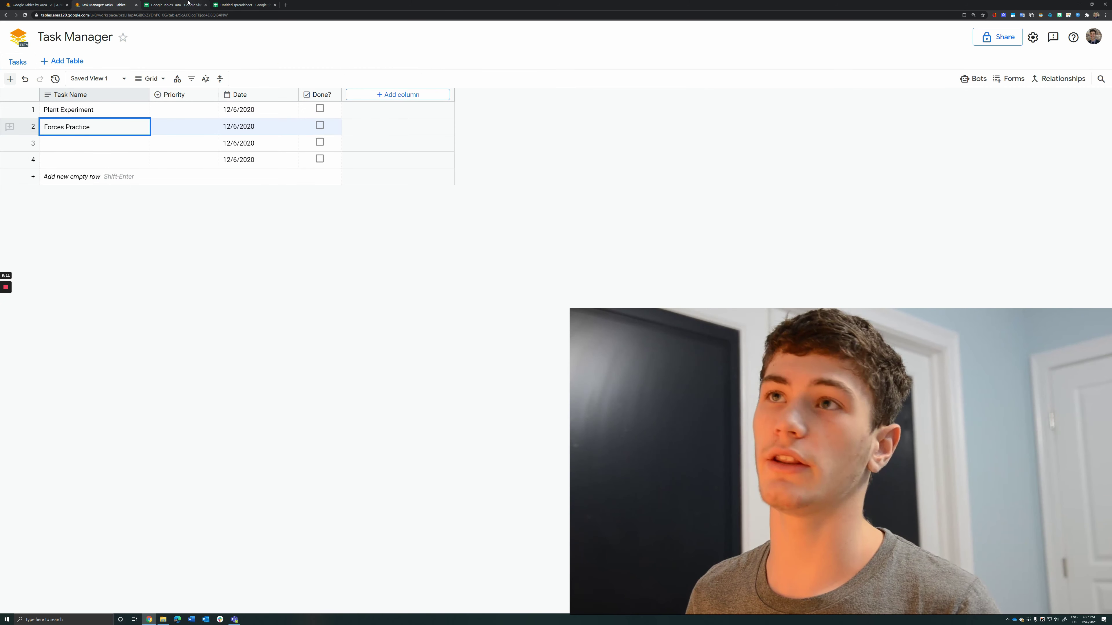
Step: Copy Contemporary Essay from cell A3 of the Google Tables Data spreadsheet into the Task Name of row 3 in Tables
click(186, 5)
click(48, 110)
key(ctrl+c)
click(102, 5)
click(94, 144)
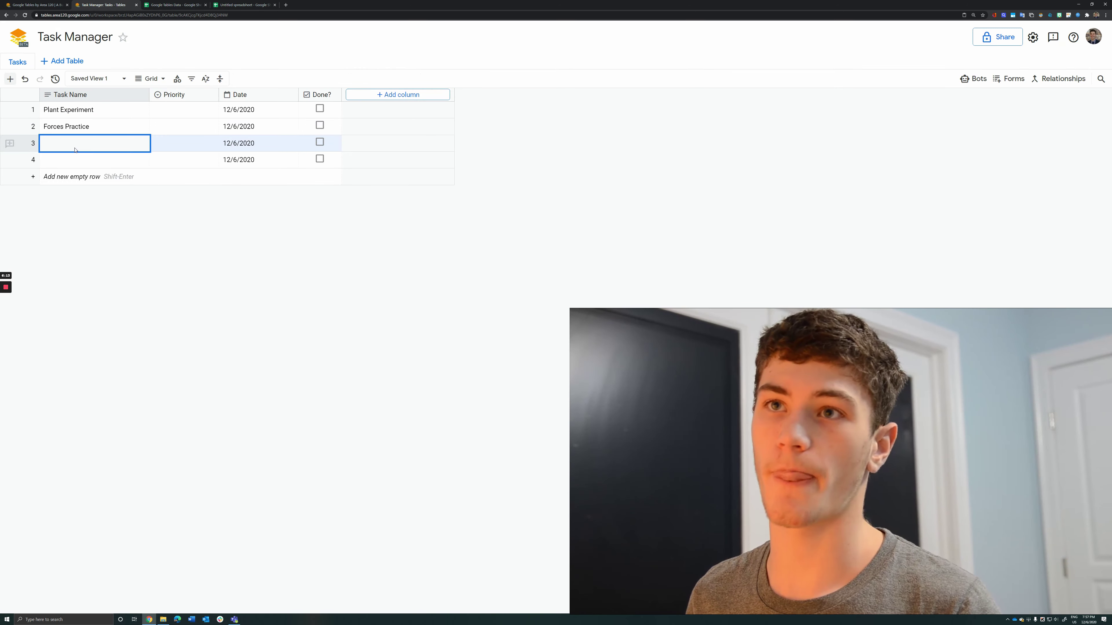
key(ctrl+v)
Step: Copy Cell Worksheet from cell A4 of the Google Tables Data spreadsheet into the Task Name of row 4 in Tables
click(169, 4)
click(59, 121)
key(ctrl+c)
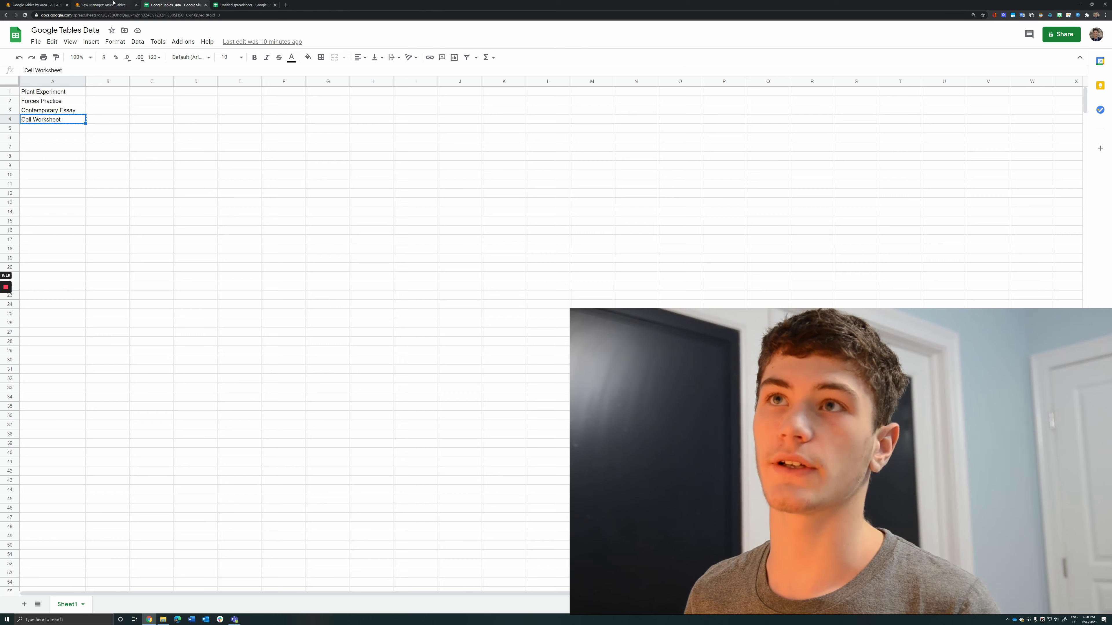
click(101, 5)
click(94, 159)
key(ctrl+v)
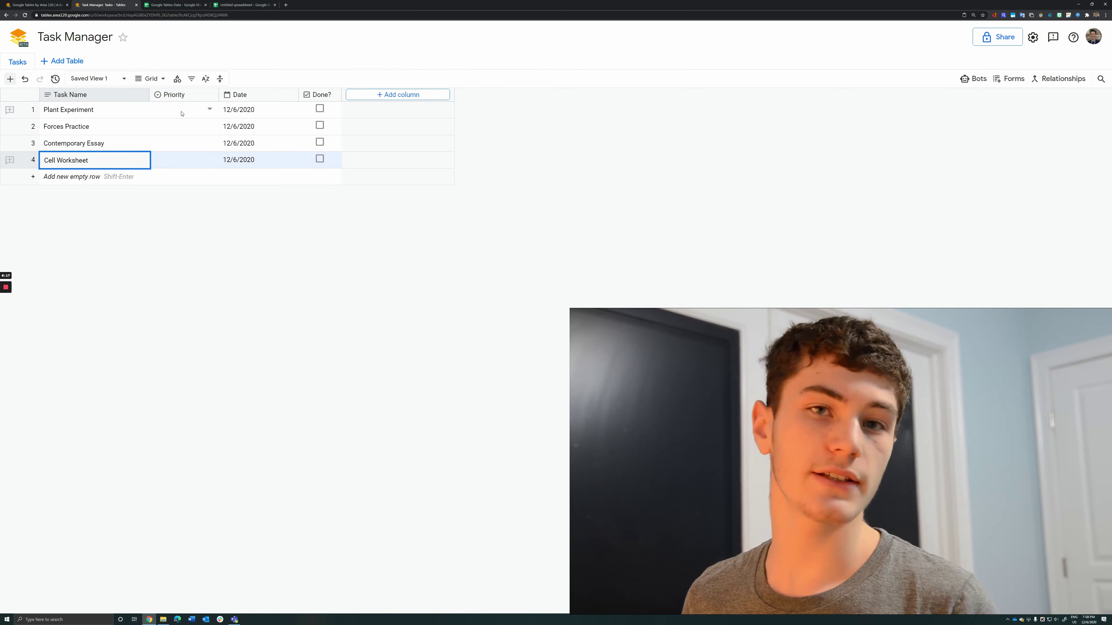
Step: Set the priorities to High for Plant Experiment, Medium for Forces Practice, Low for Contemporary Essay and High for Cell Worksheet
click(206, 110)
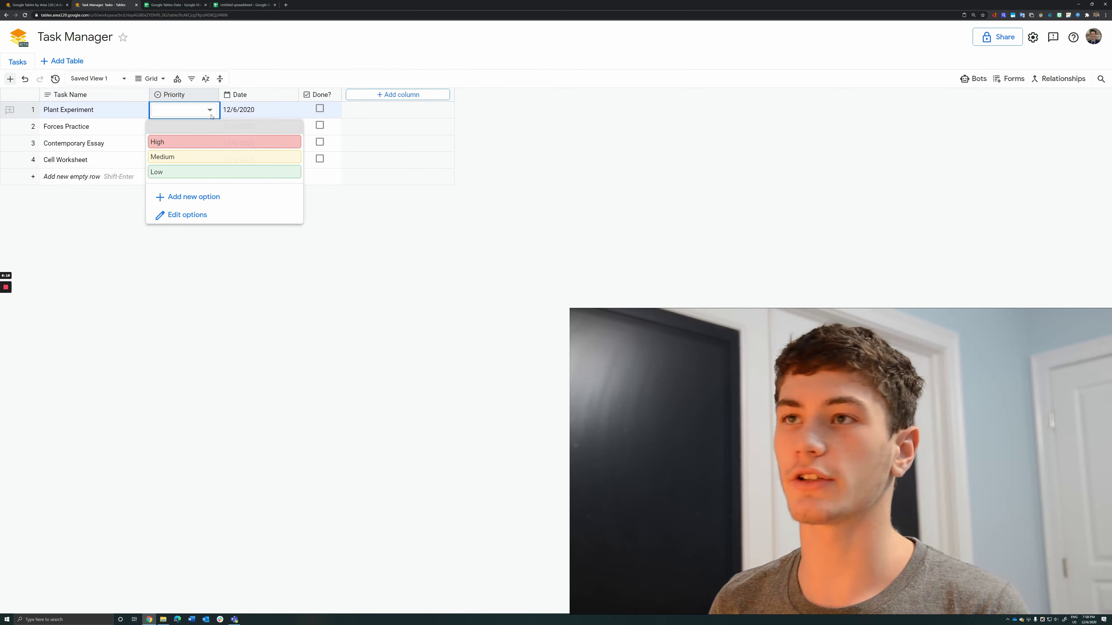
click(205, 142)
click(208, 126)
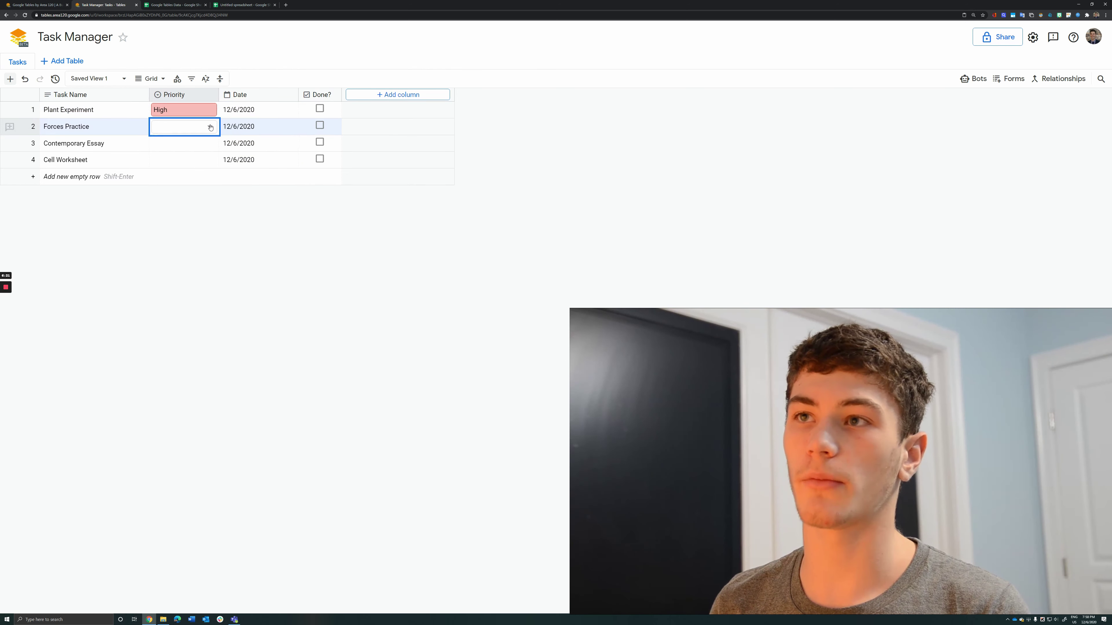
click(205, 174)
click(206, 143)
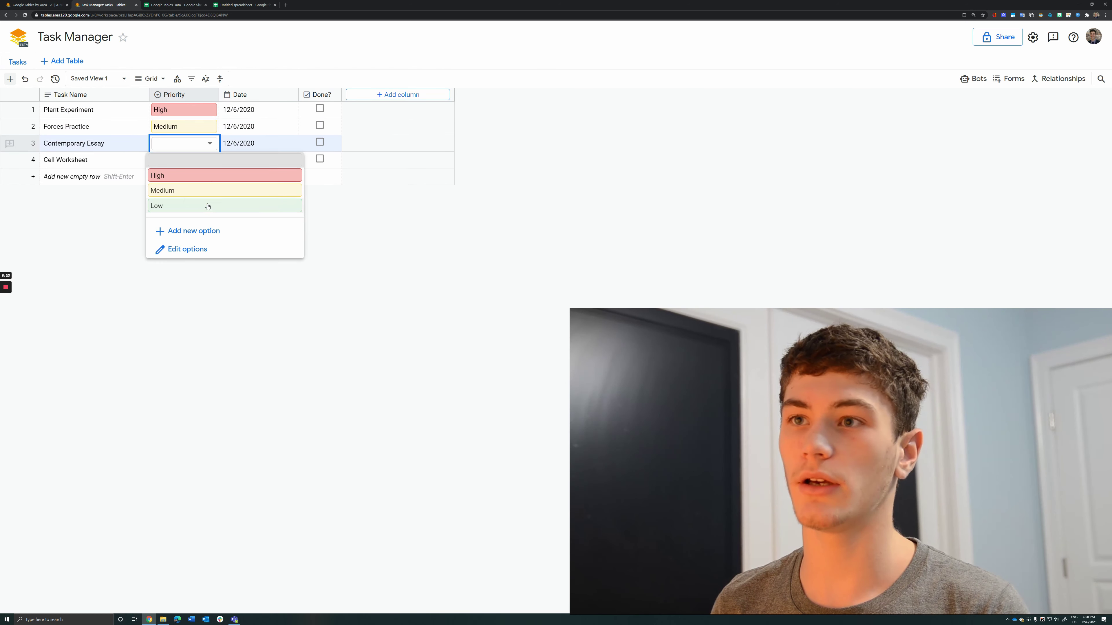
click(209, 202)
click(211, 160)
click(199, 189)
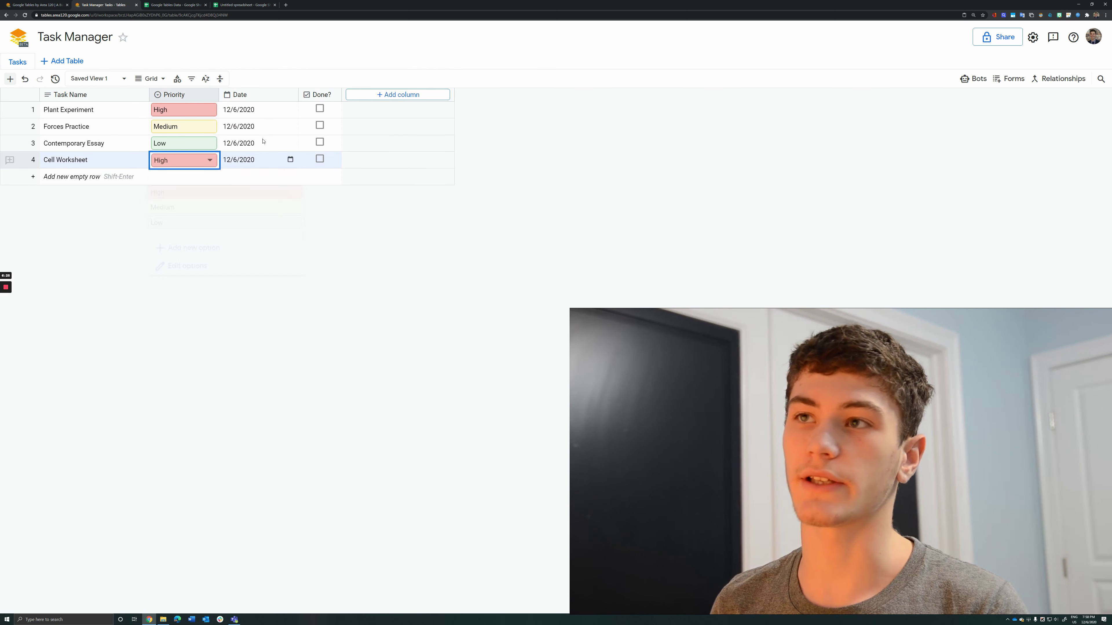
Step: Set the date of Plant Experiment to 12/9/2020 and that of Forces Practice to 12/16/2020
click(291, 110)
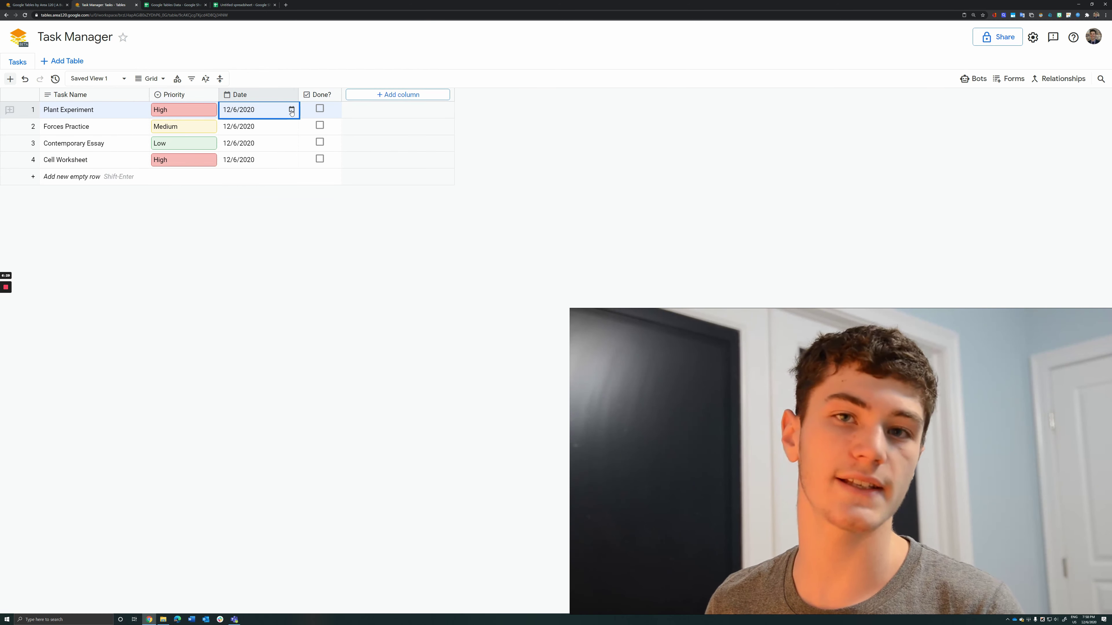
click(293, 109)
click(295, 222)
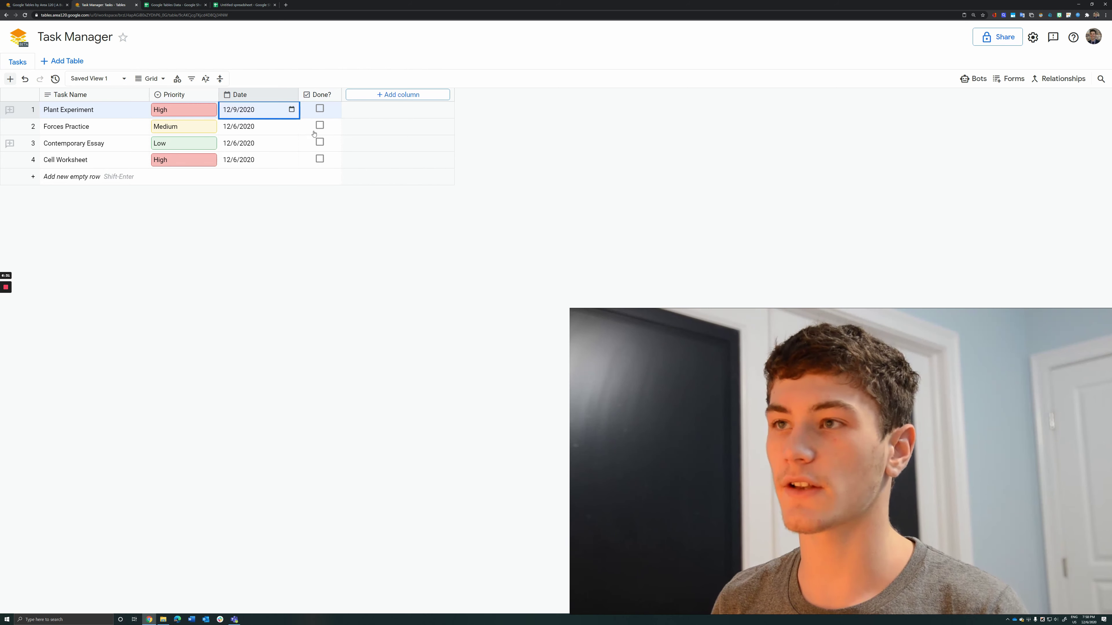
click(290, 126)
click(297, 259)
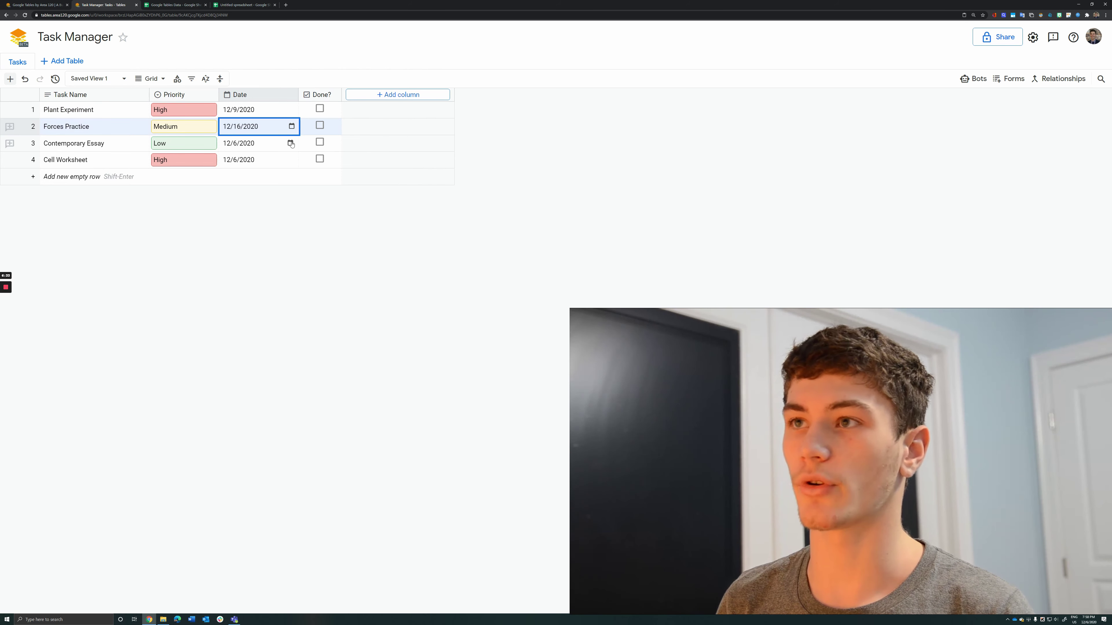
Step: Set the date of Contemporary Essay to 1/14/2021 and that of Cell Worksheet to 2/16/2021
click(290, 144)
click(359, 172)
click(317, 255)
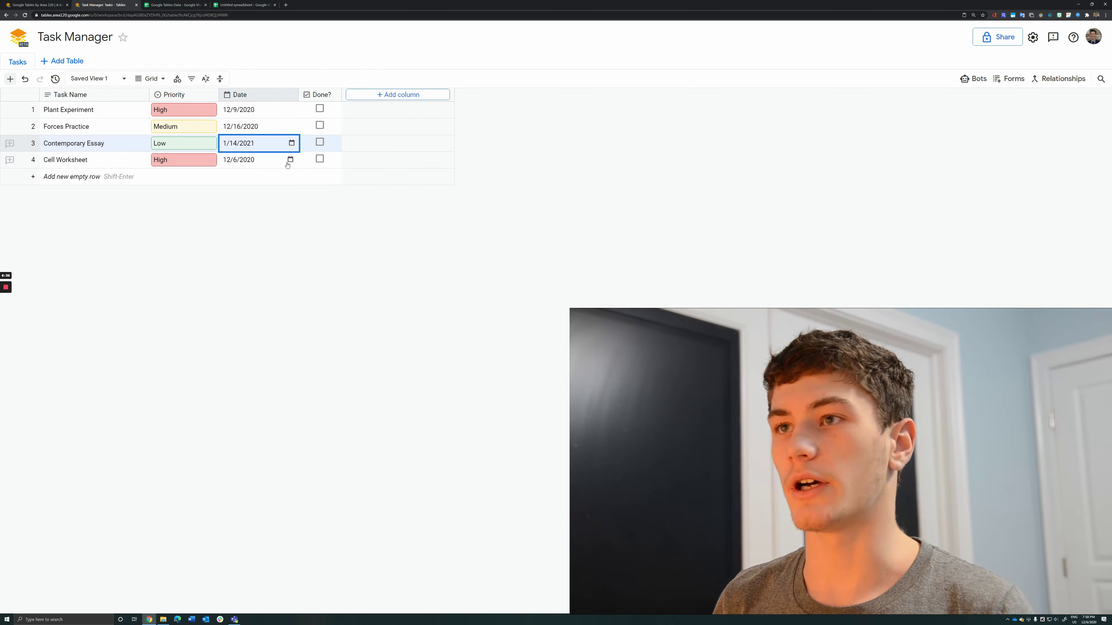
click(290, 161)
click(359, 189)
click(359, 189)
click(276, 292)
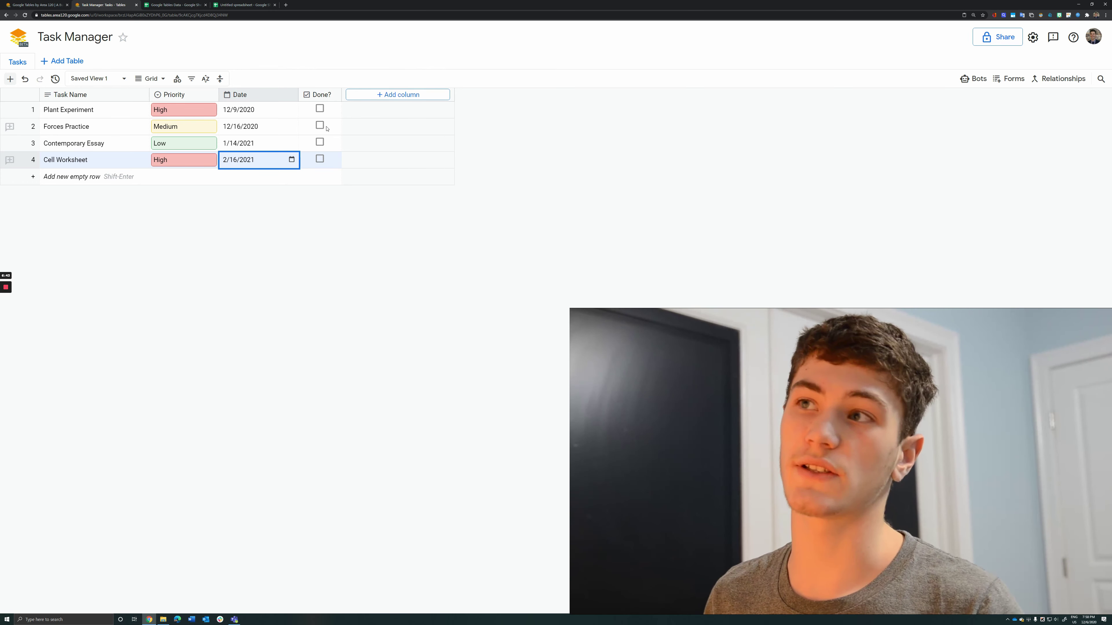
Step: Mark the Plant Experiment and Forces Practice tasks as done
click(319, 109)
click(320, 126)
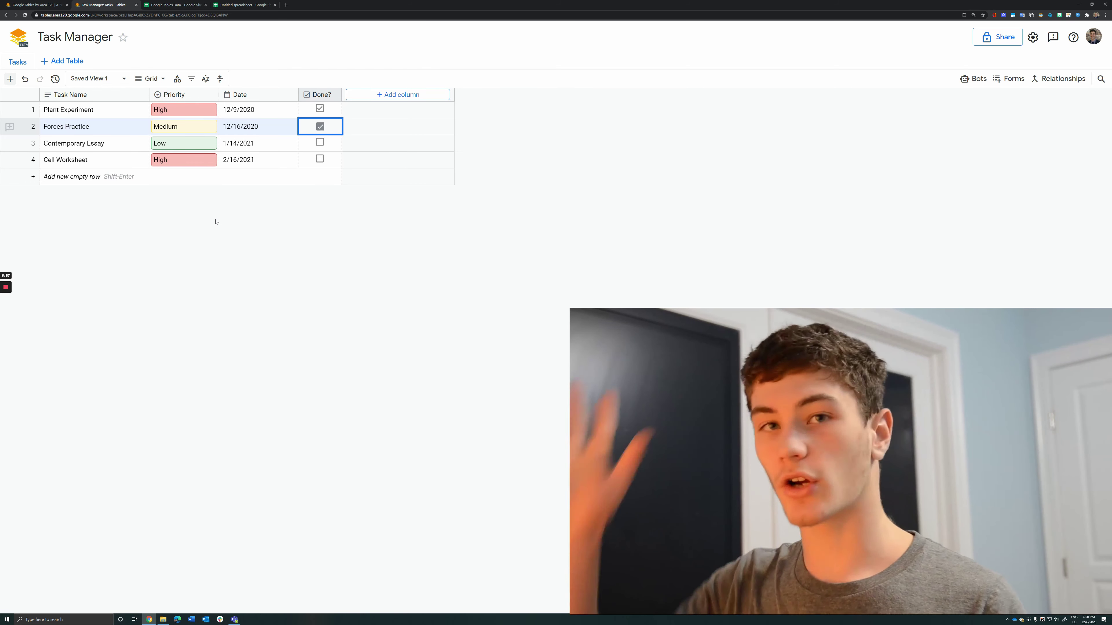
Step: Switch the Tasks table to the Kanban layout grouped by Priority
click(151, 78)
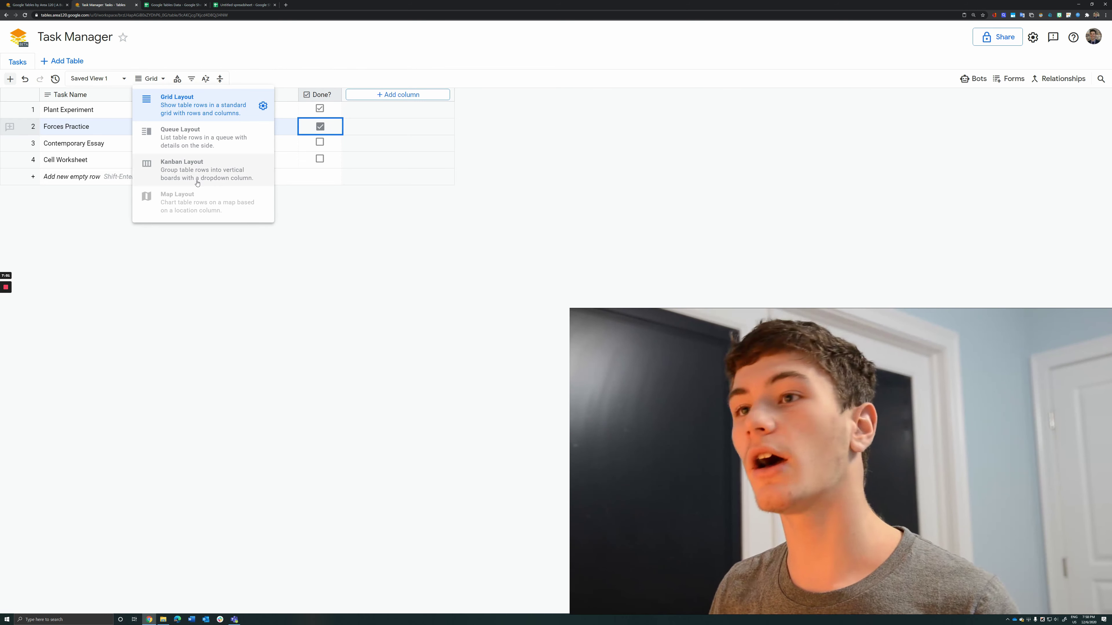
click(135, 284)
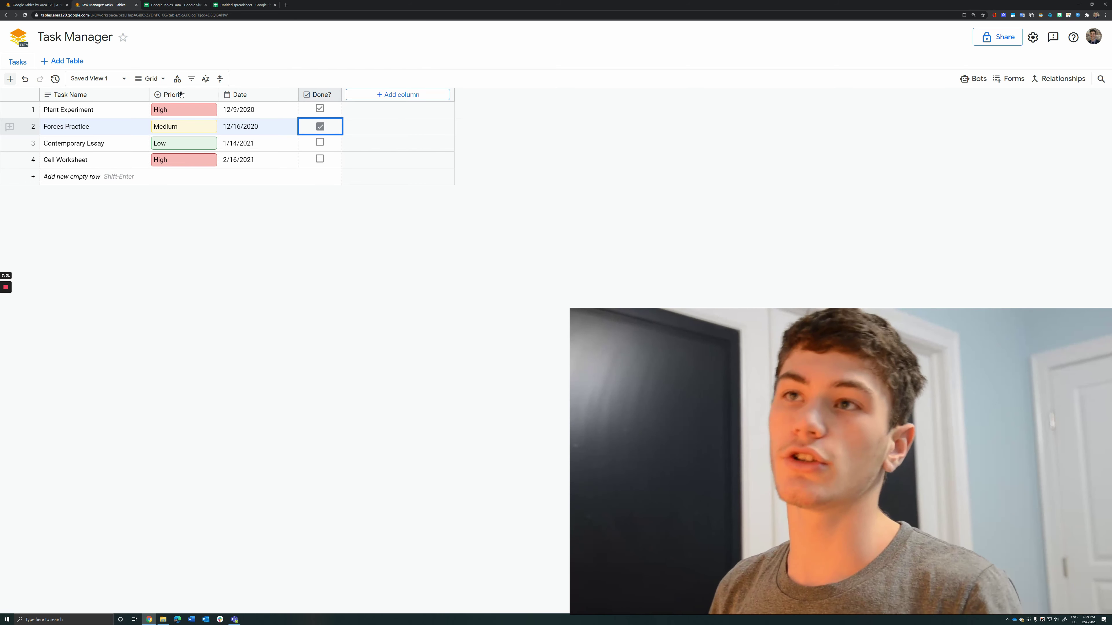
click(155, 79)
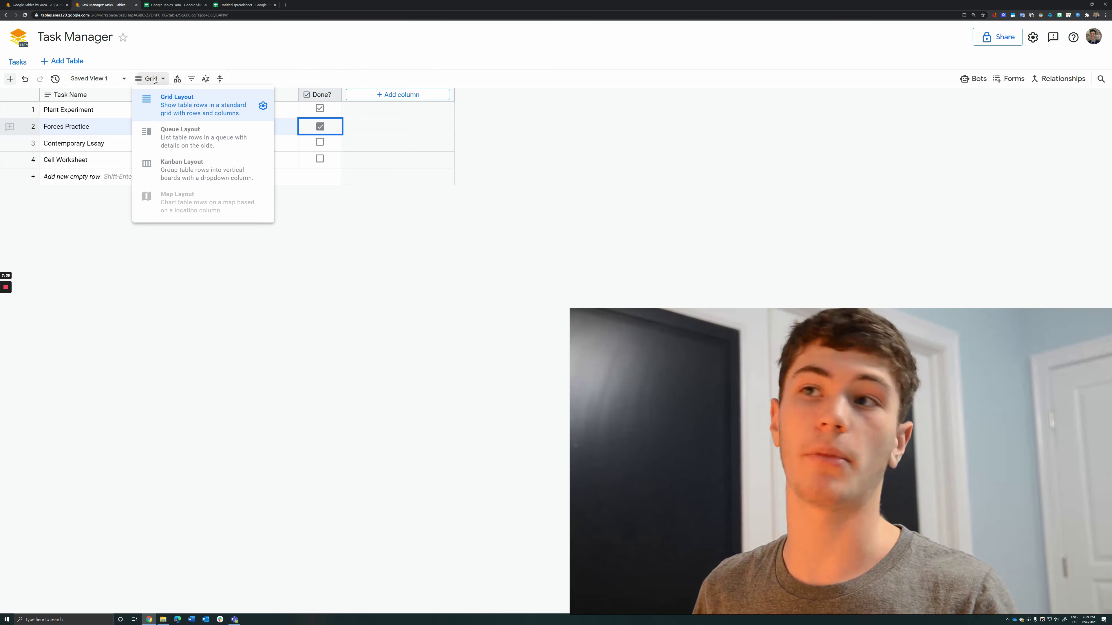
click(203, 176)
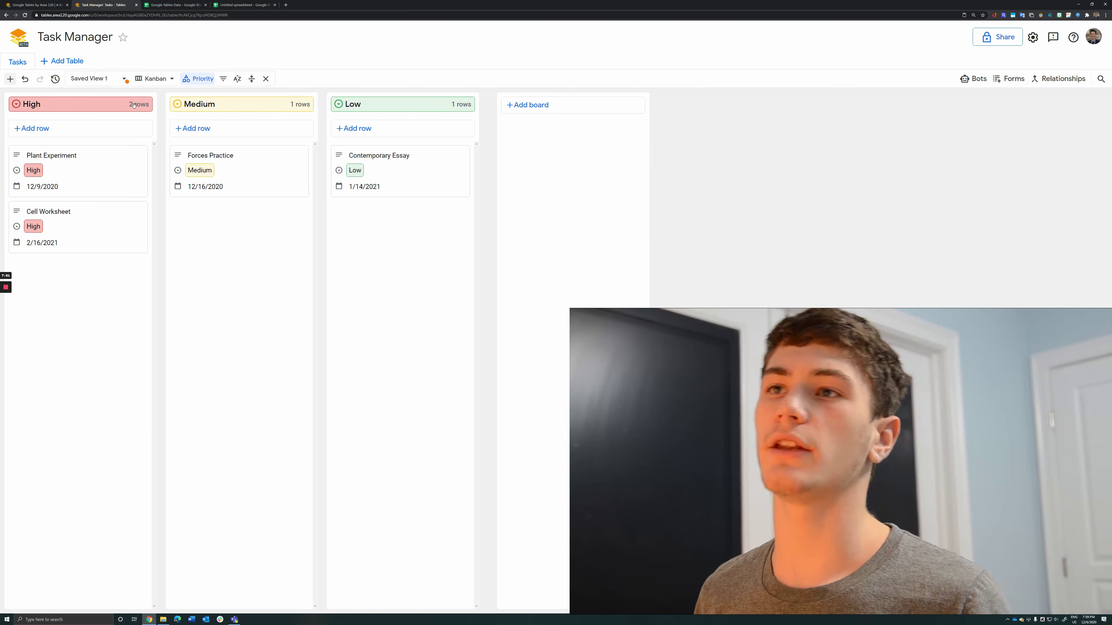
click(178, 105)
click(565, 336)
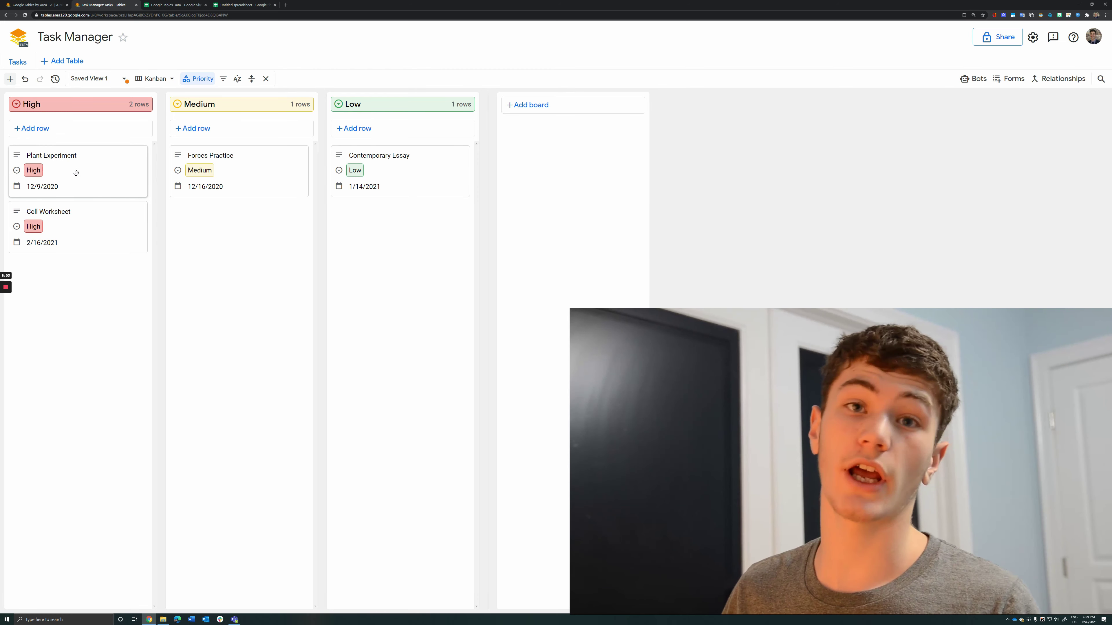
Step: Move the Plant Experiment card to Medium and the Forces Practice card to Low, and view the Cell Worksheet card's details without changing them
drag(76, 173, 255, 263)
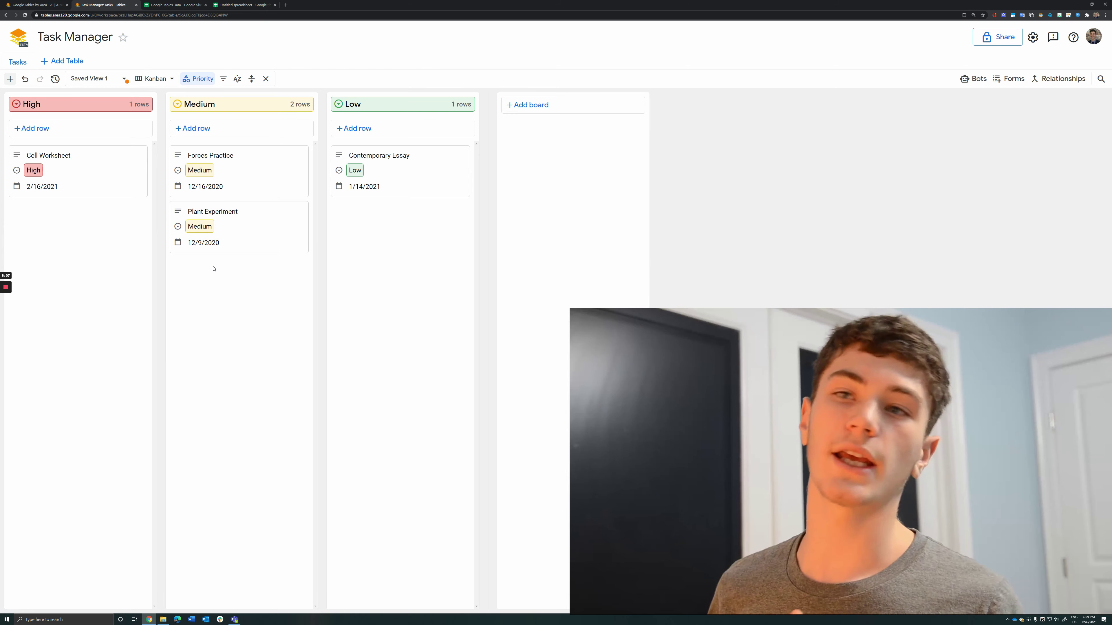
drag(254, 174, 407, 239)
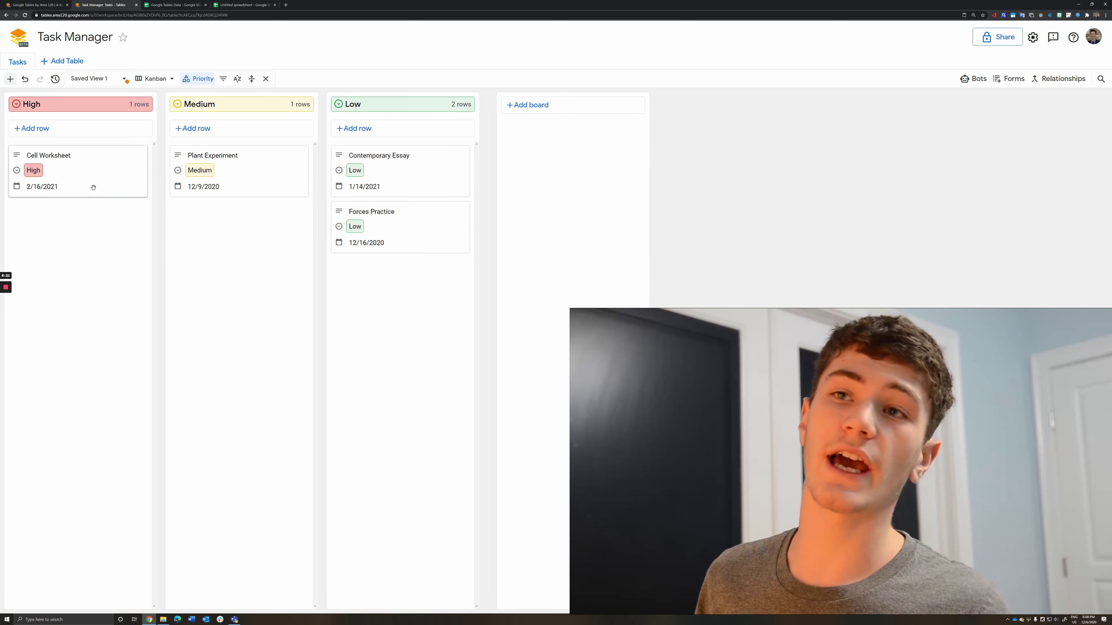
click(69, 166)
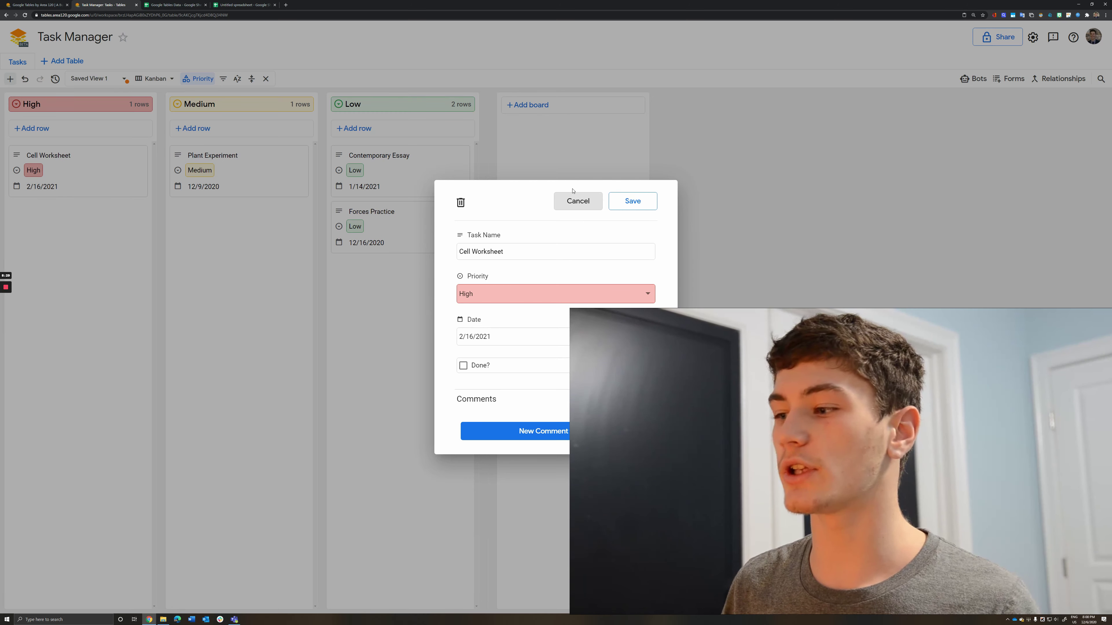
click(567, 203)
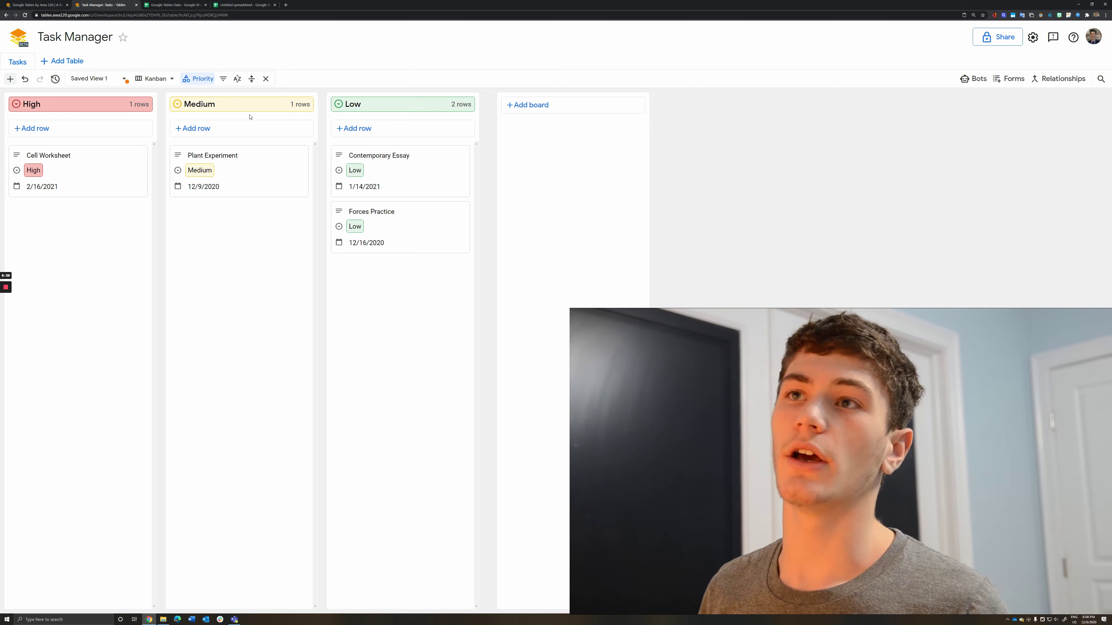
Step: Return the Tasks table to the Grid layout and remove its grouping by Priority
click(169, 81)
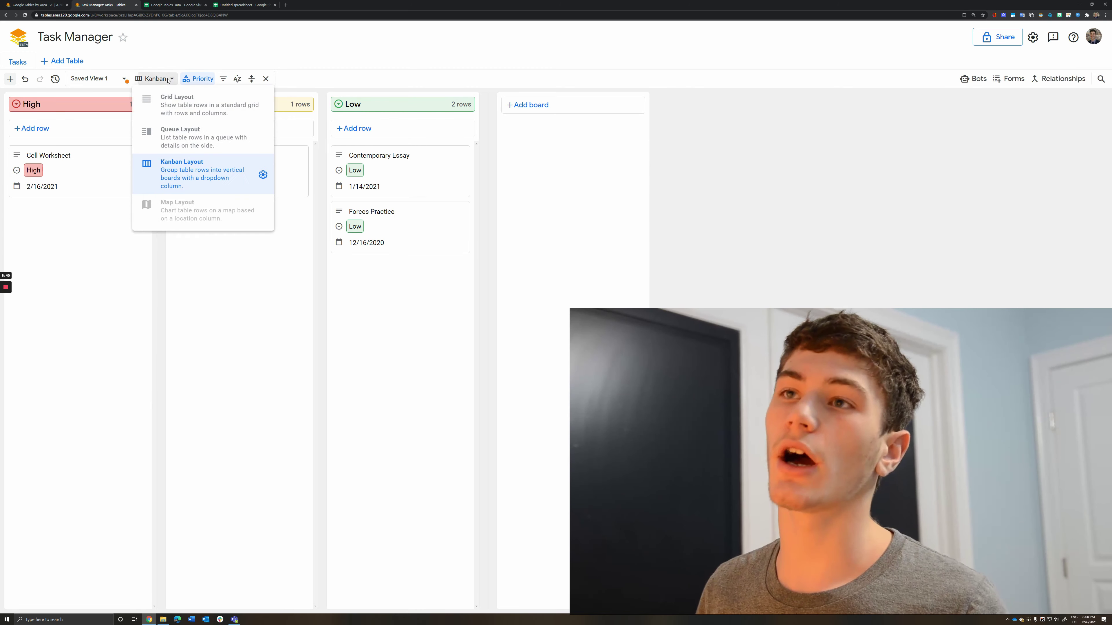
click(187, 108)
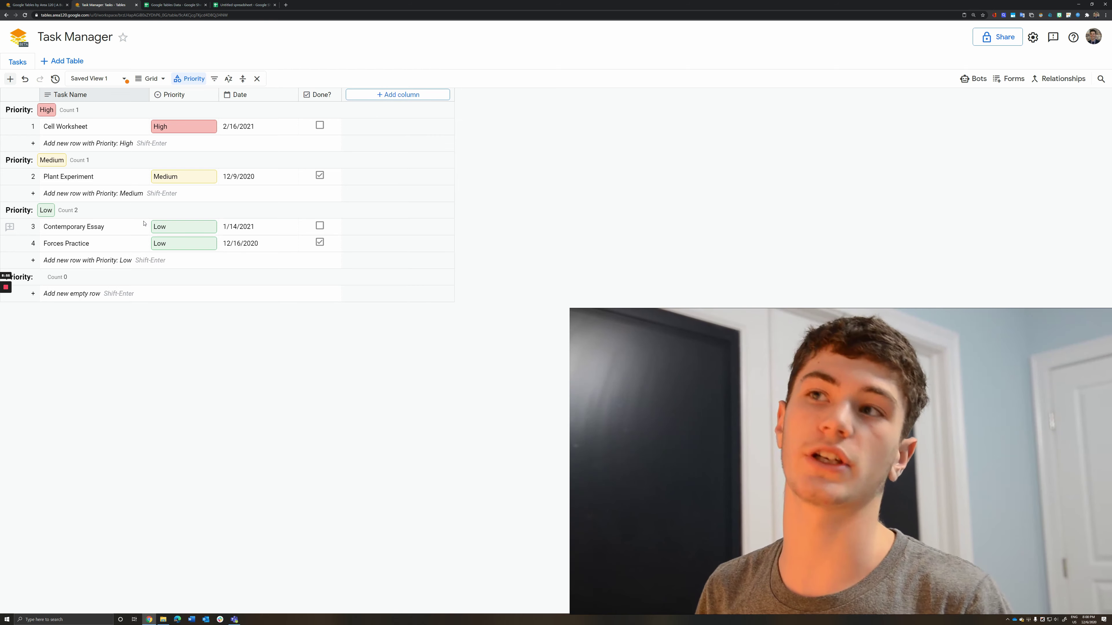
click(189, 80)
click(189, 80)
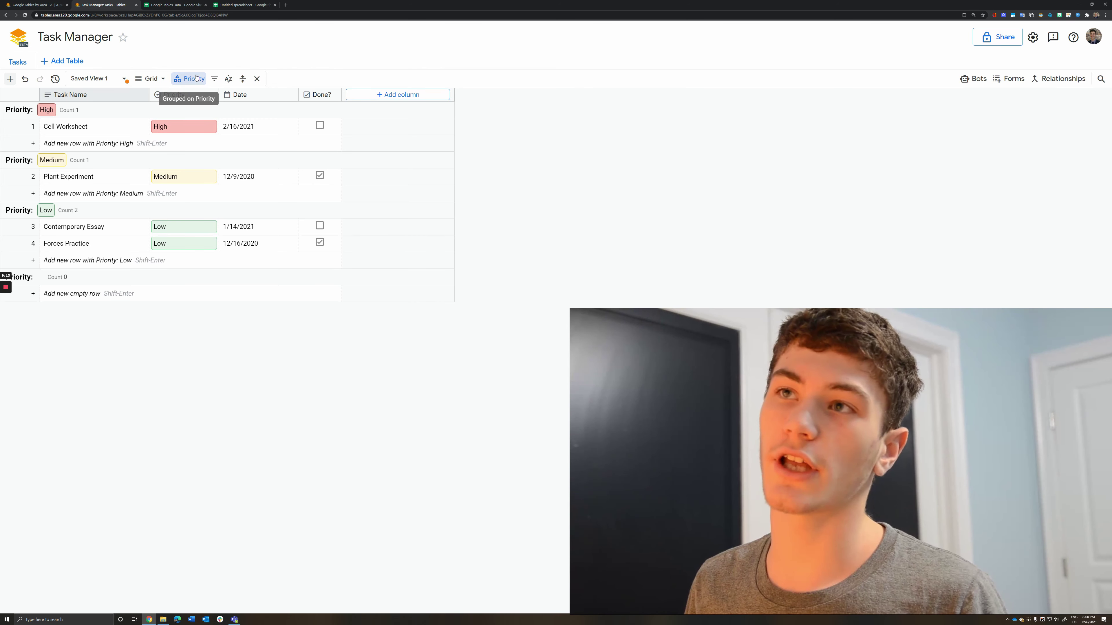
click(192, 80)
click(206, 98)
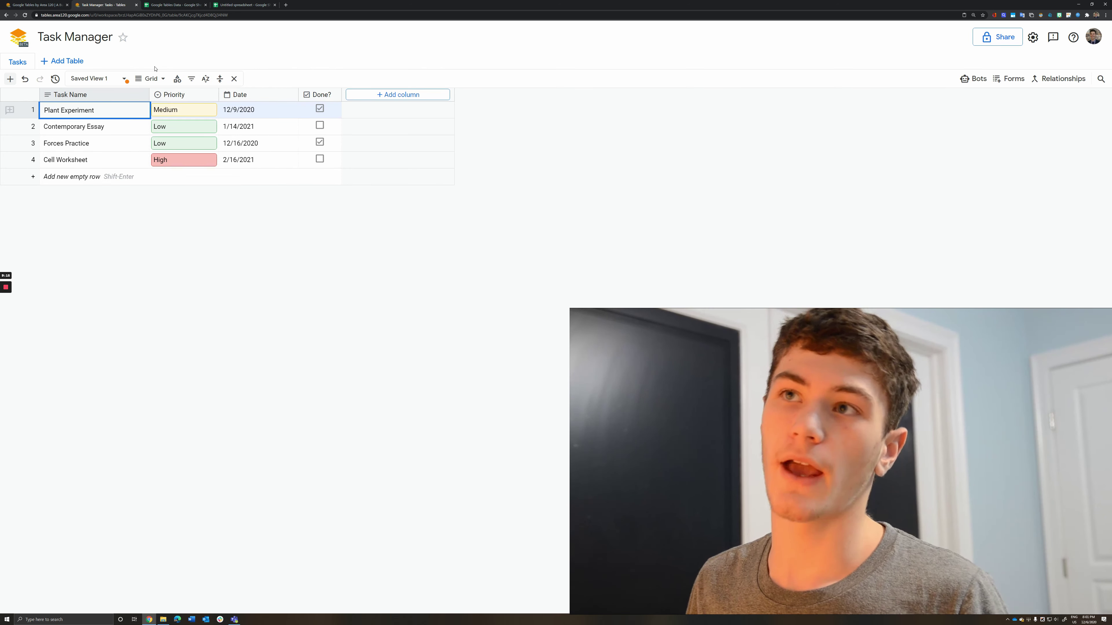
Step: Group the Tasks table's rows by Date, by month
click(177, 79)
click(185, 79)
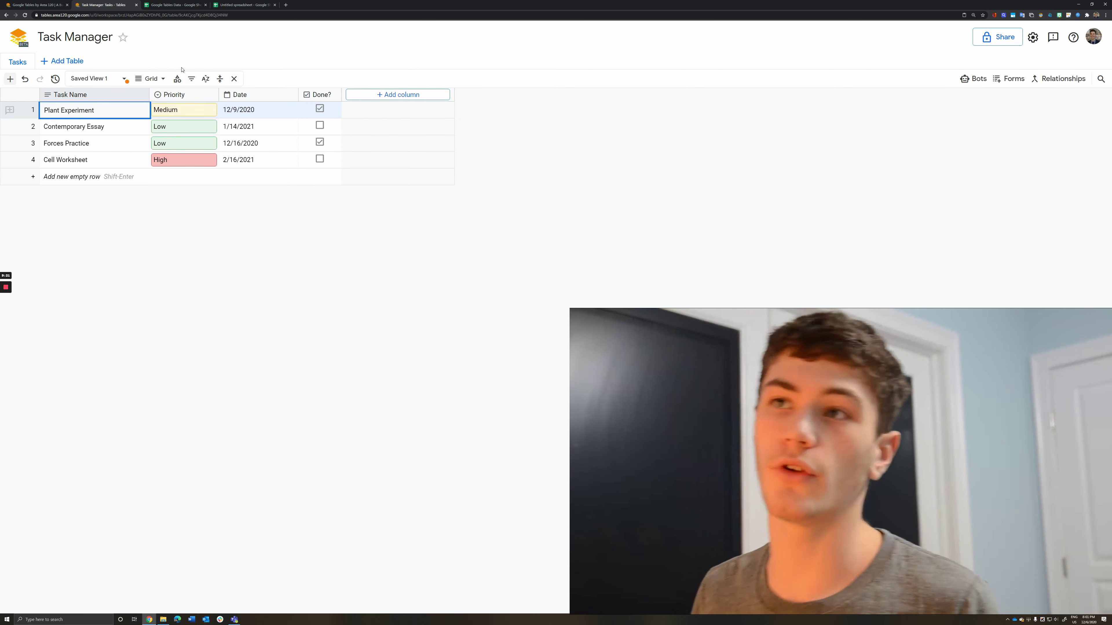
click(177, 79)
mouse_move(212, 147)
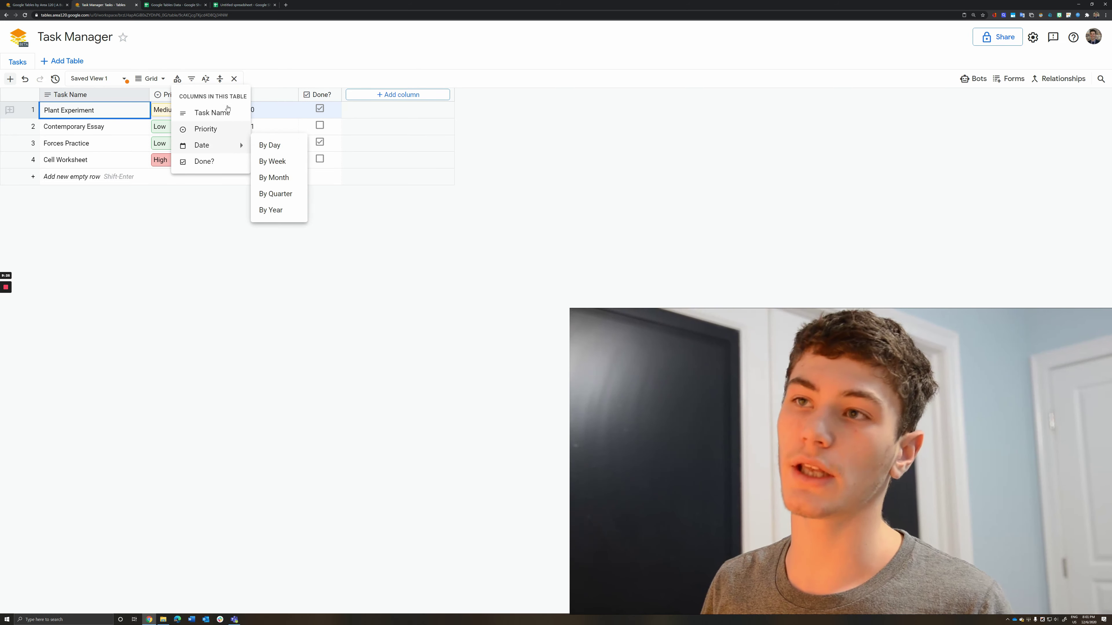
click(178, 79)
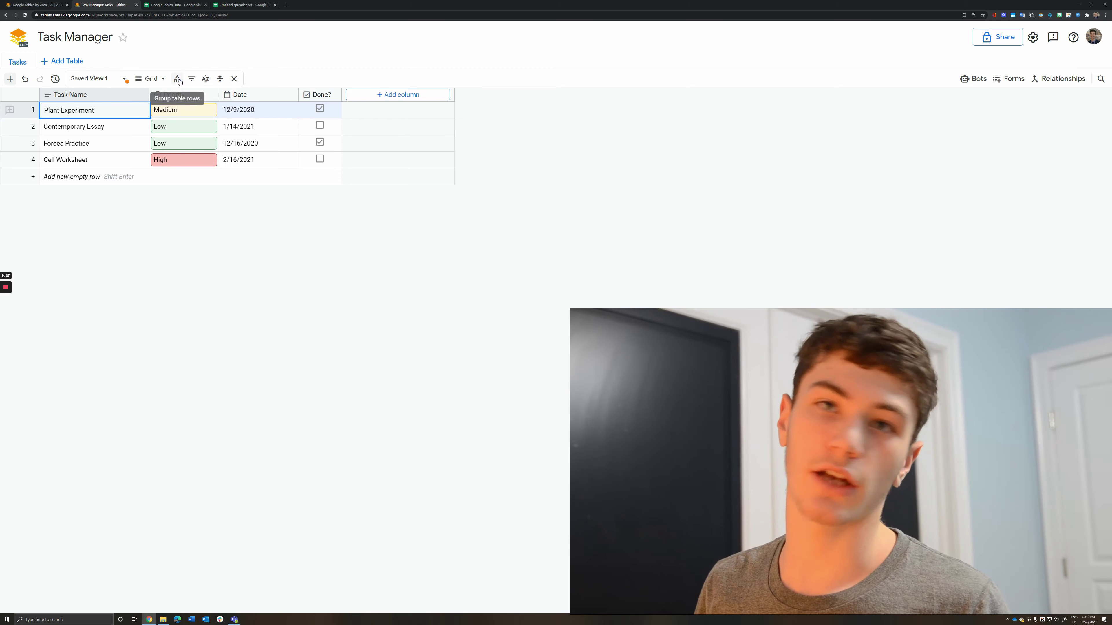
click(177, 78)
mouse_move(232, 149)
click(270, 177)
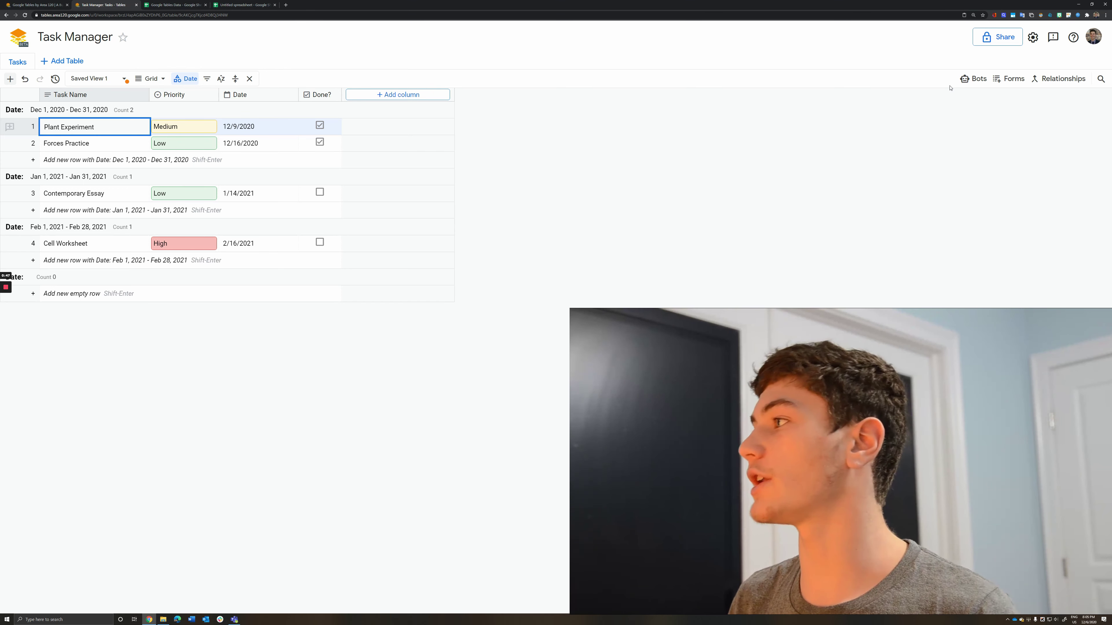
click(974, 78)
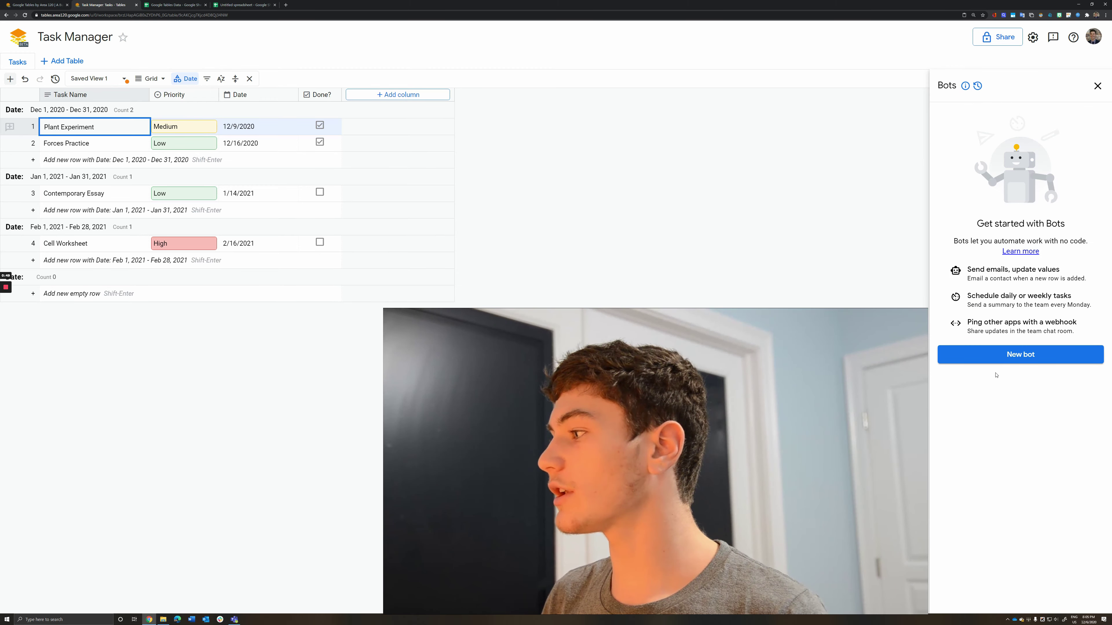
click(1021, 360)
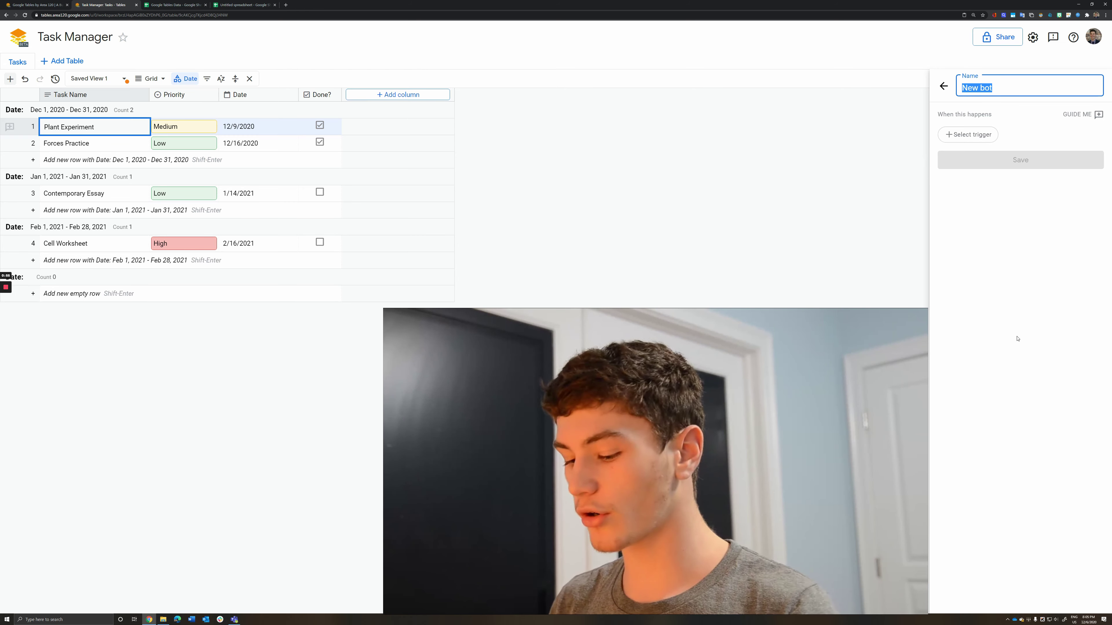
text(Archiver)
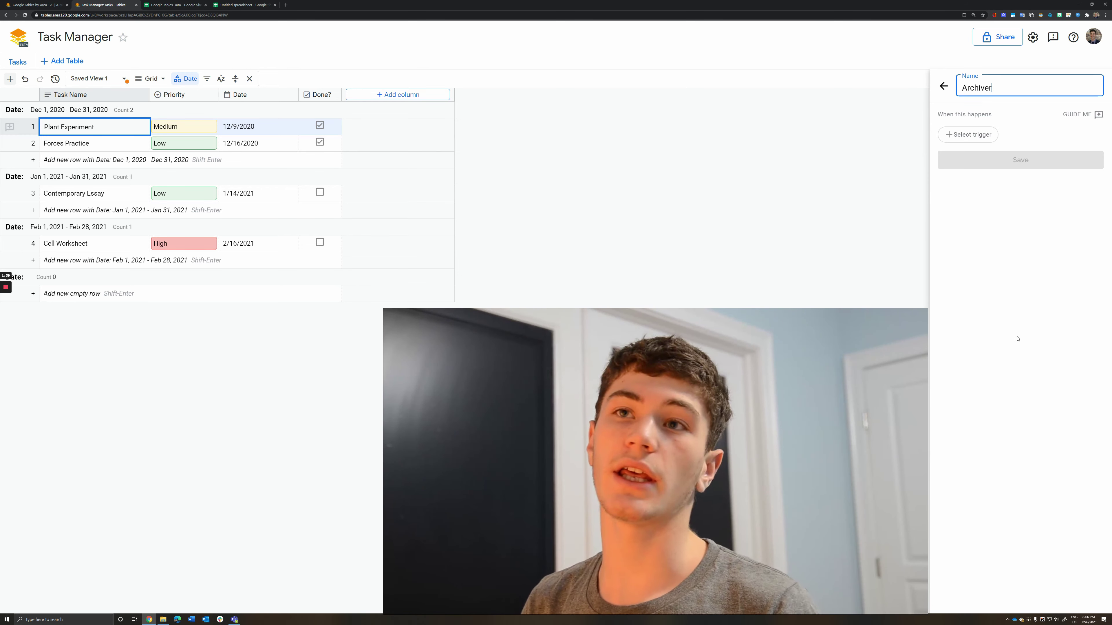
click(944, 86)
click(583, 326)
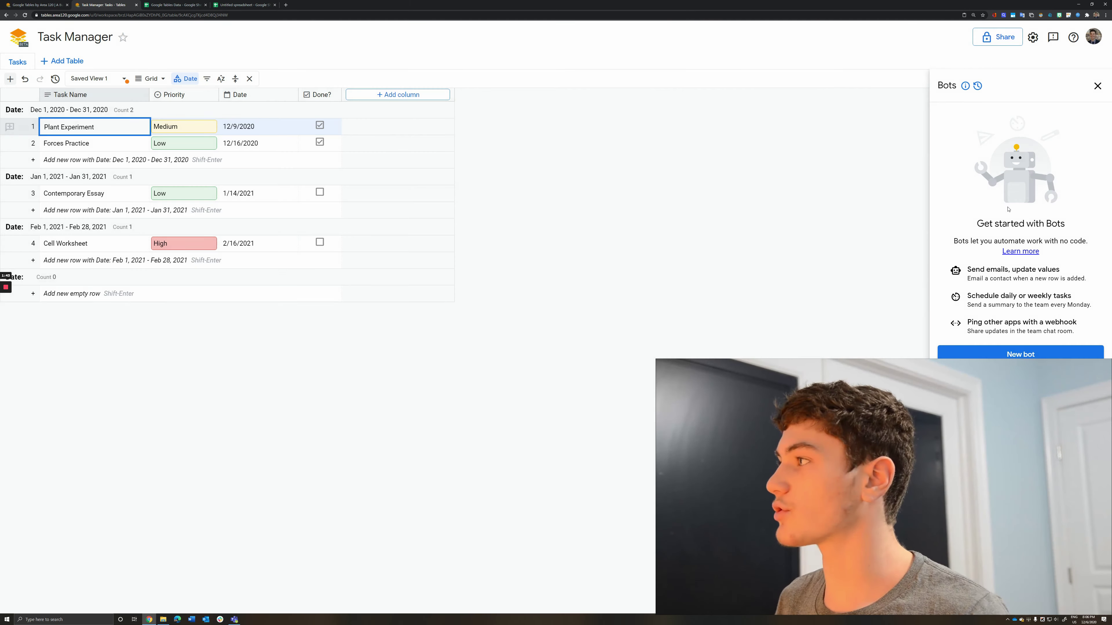
click(1097, 86)
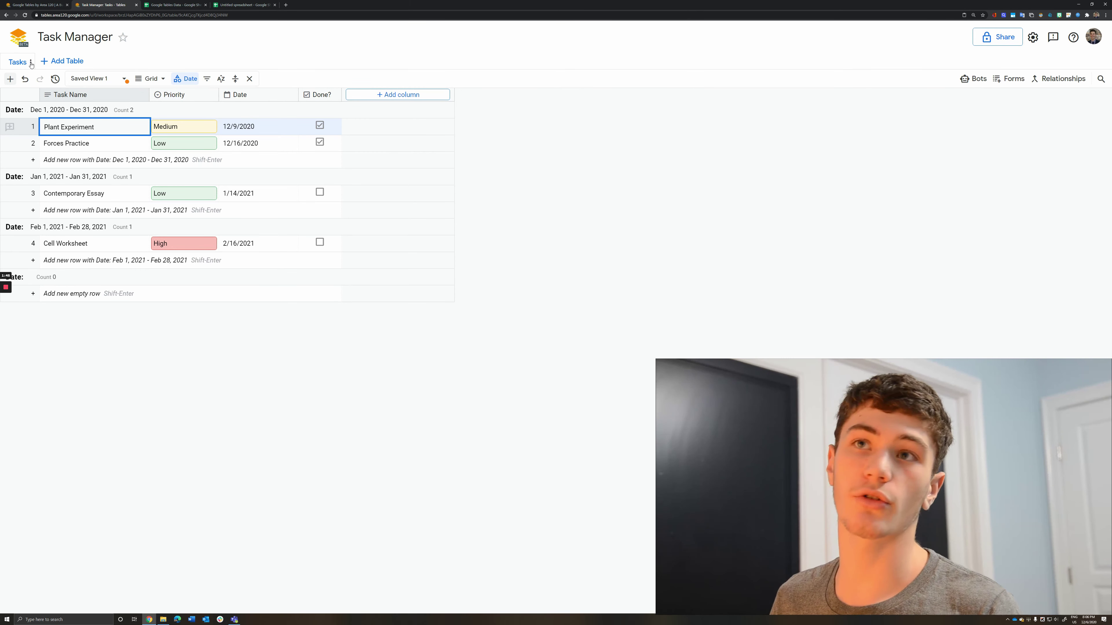
Step: Duplicate the Tasks table in the workspace without its rows
click(34, 62)
click(66, 172)
click(507, 310)
click(583, 343)
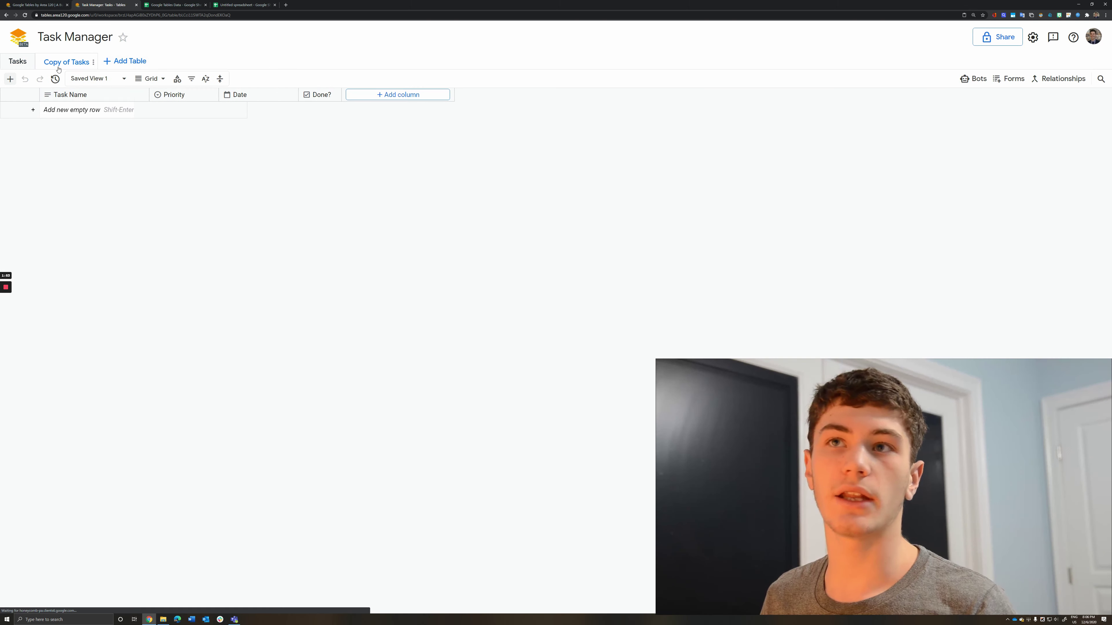
Step: Rename the duplicated table as Archived Tasks in its table settings and save the change
click(93, 61)
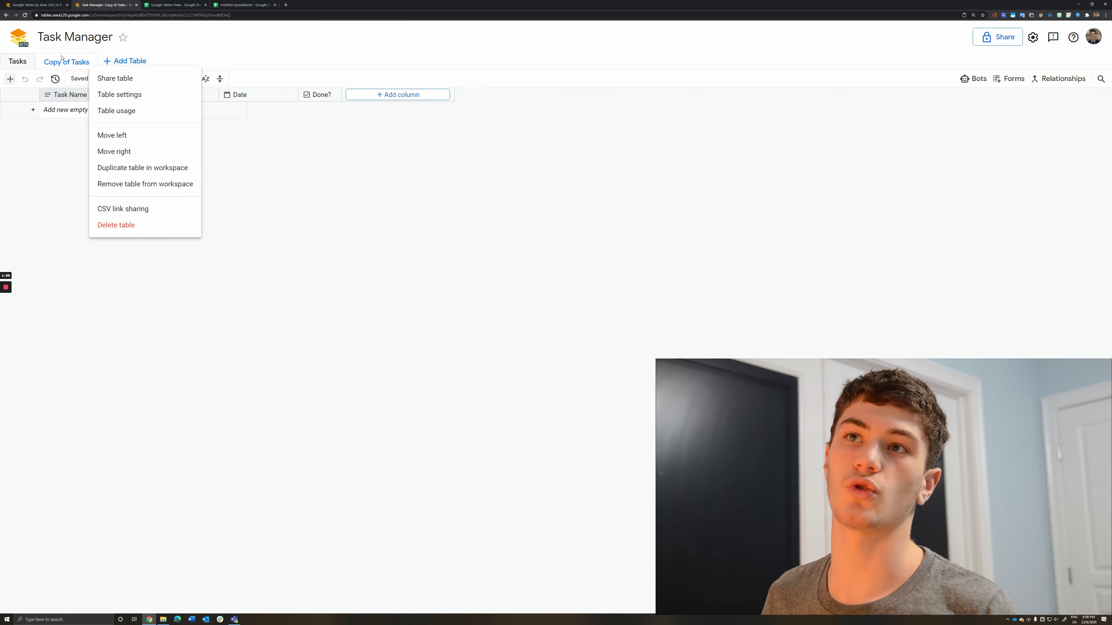
click(68, 64)
double_click(68, 64)
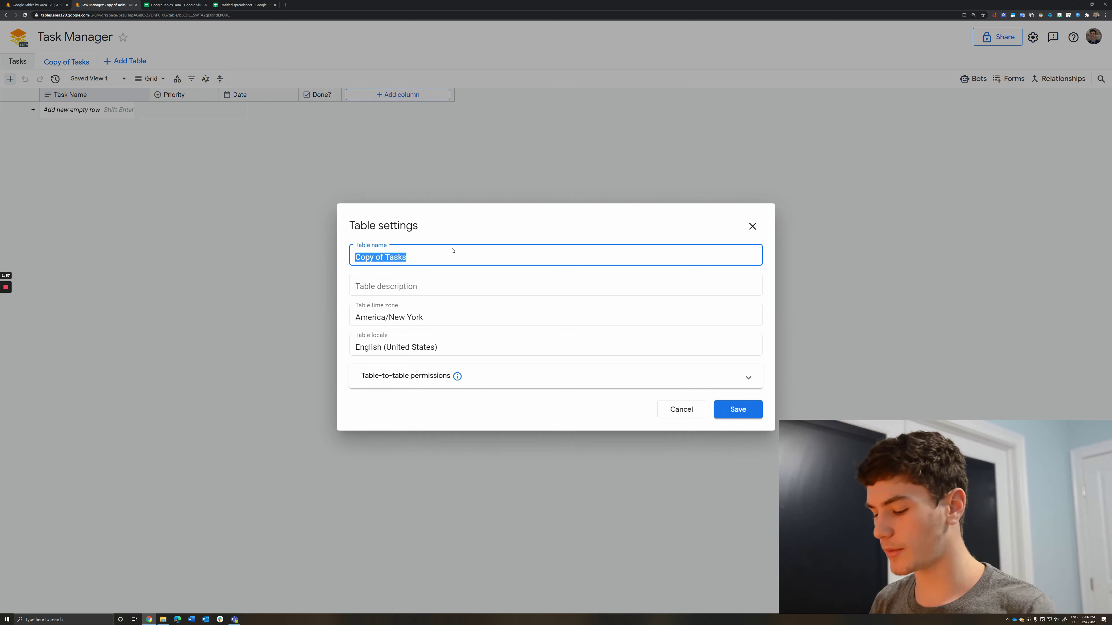
text(Archif)
key(BackSpace)
text(ved tas)
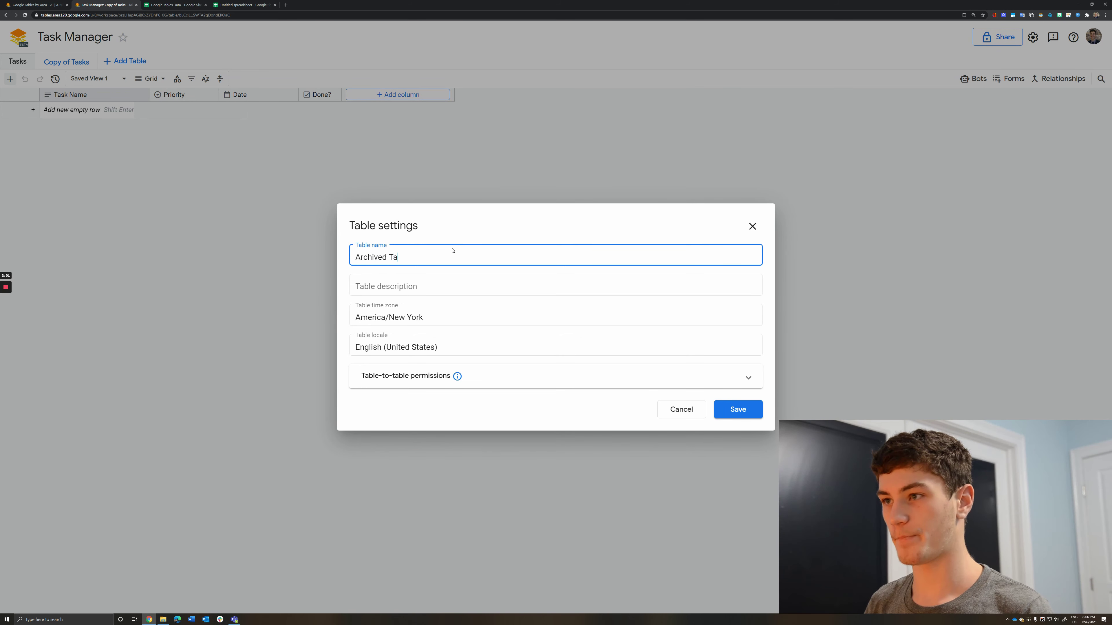
text(sks)
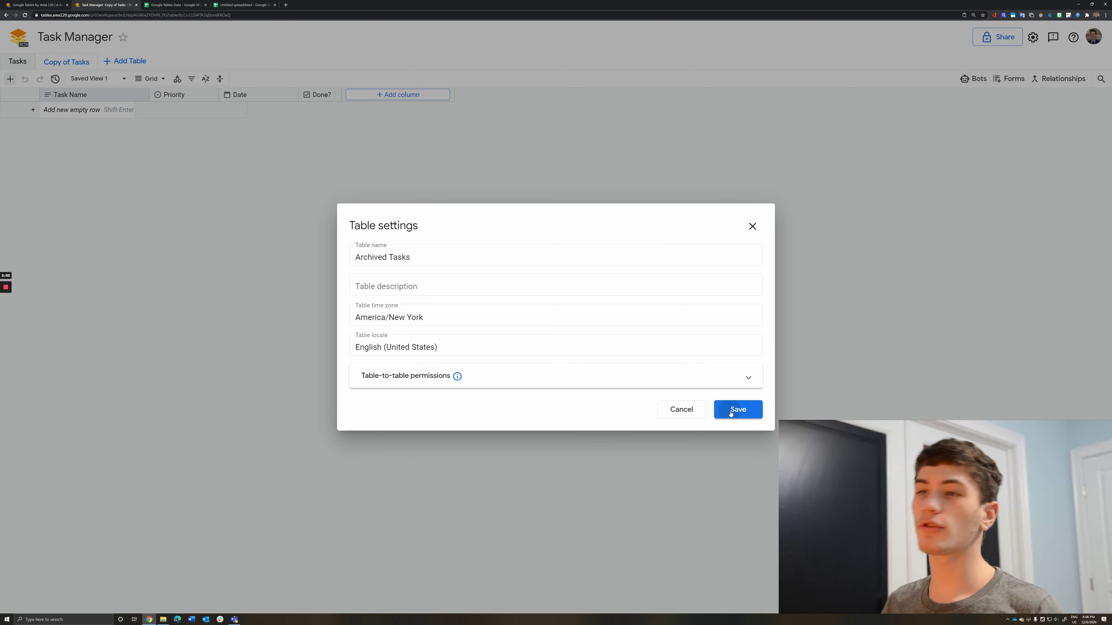
click(736, 419)
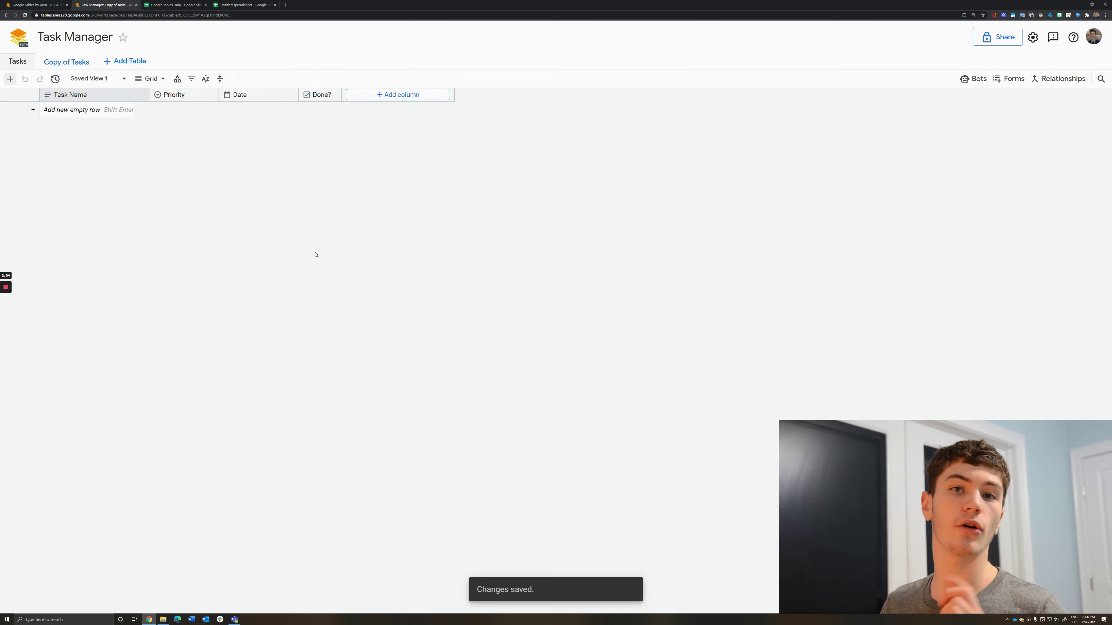
Step: Delete the Done? column from the Archived Tasks table
click(333, 95)
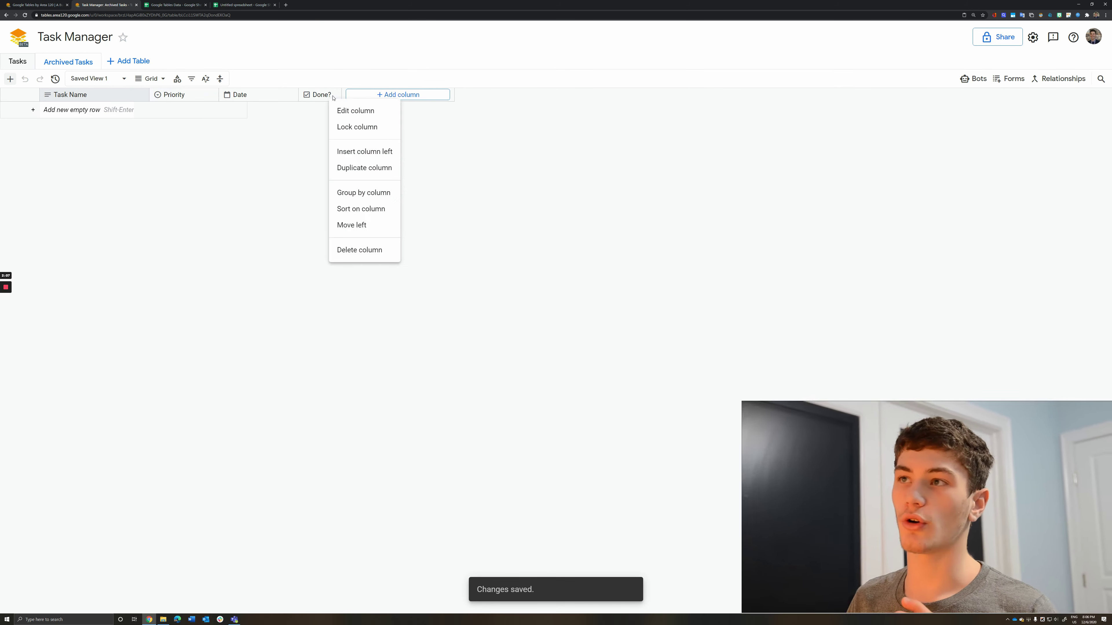
click(366, 250)
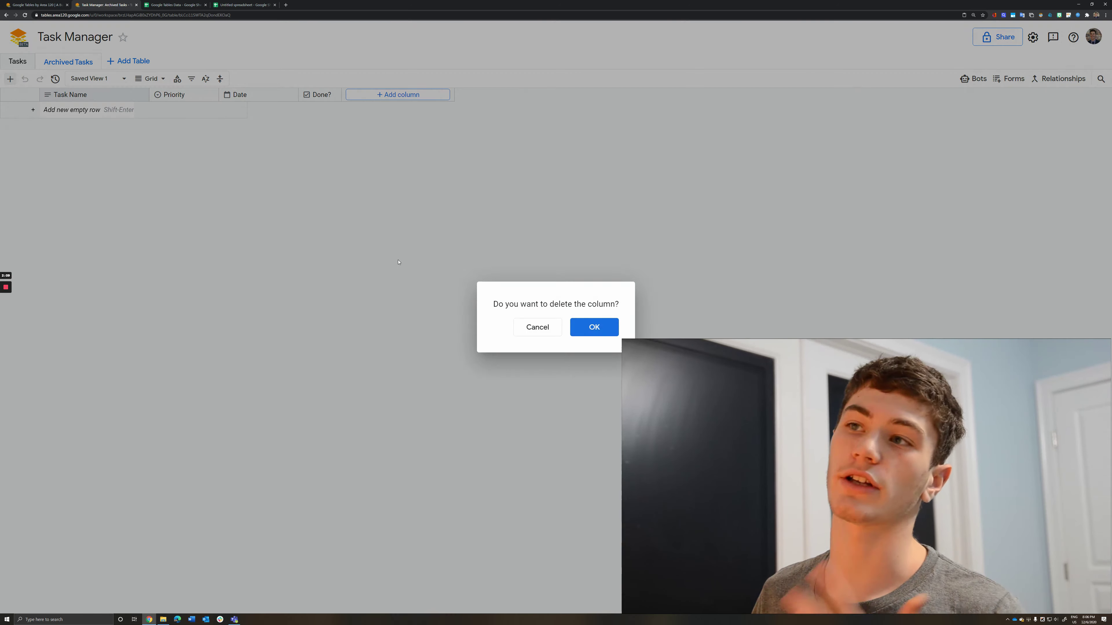
click(591, 325)
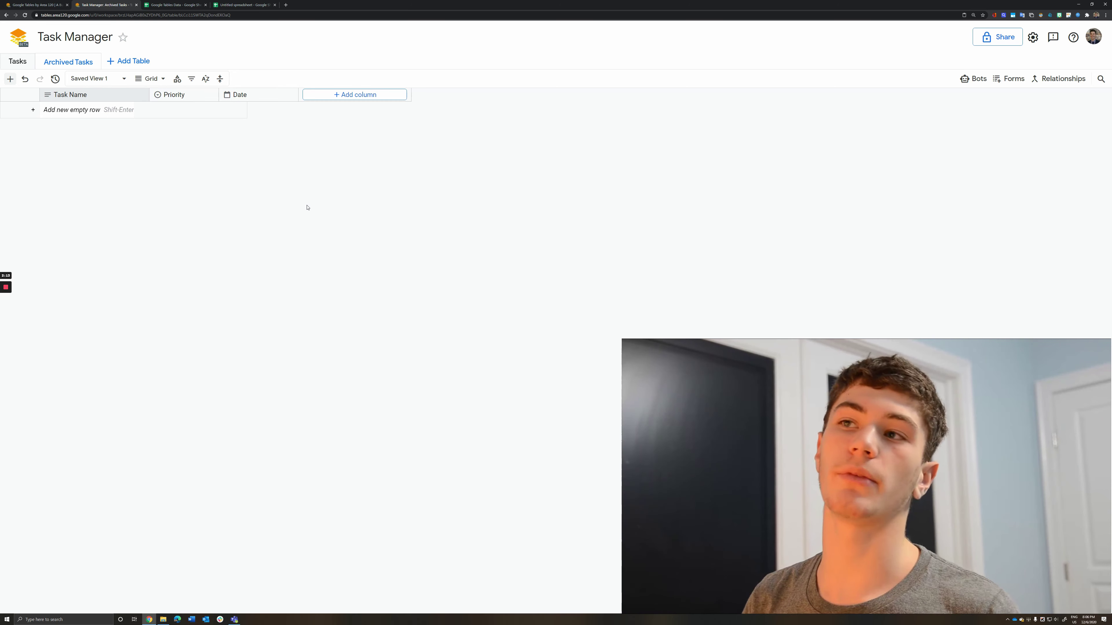
Step: Create a new bot named Archiver for the Tasks table
click(13, 60)
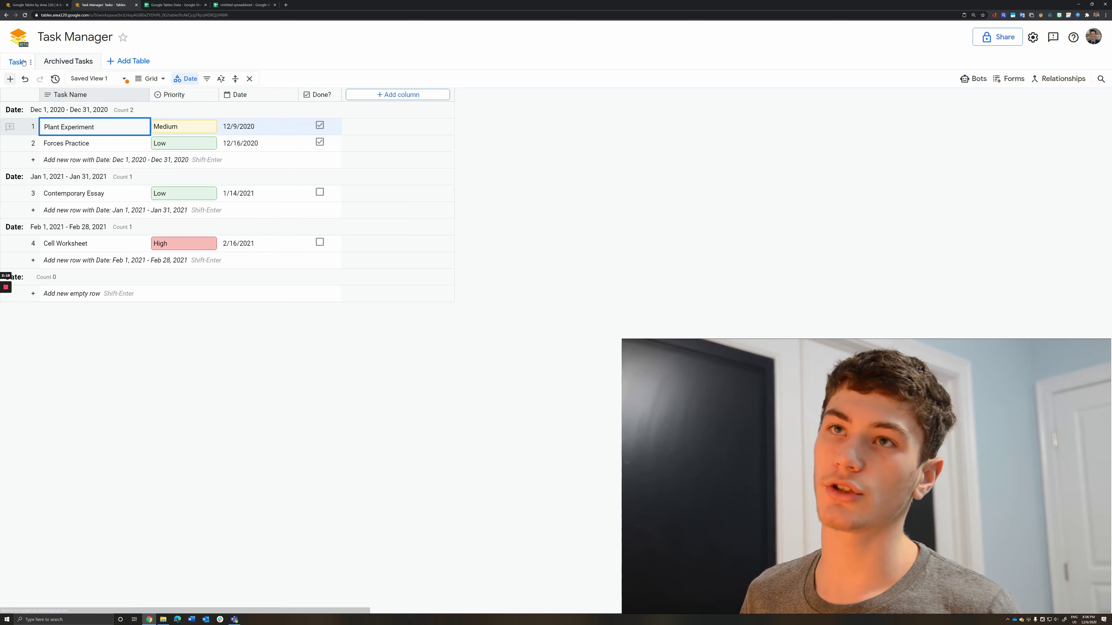
click(974, 79)
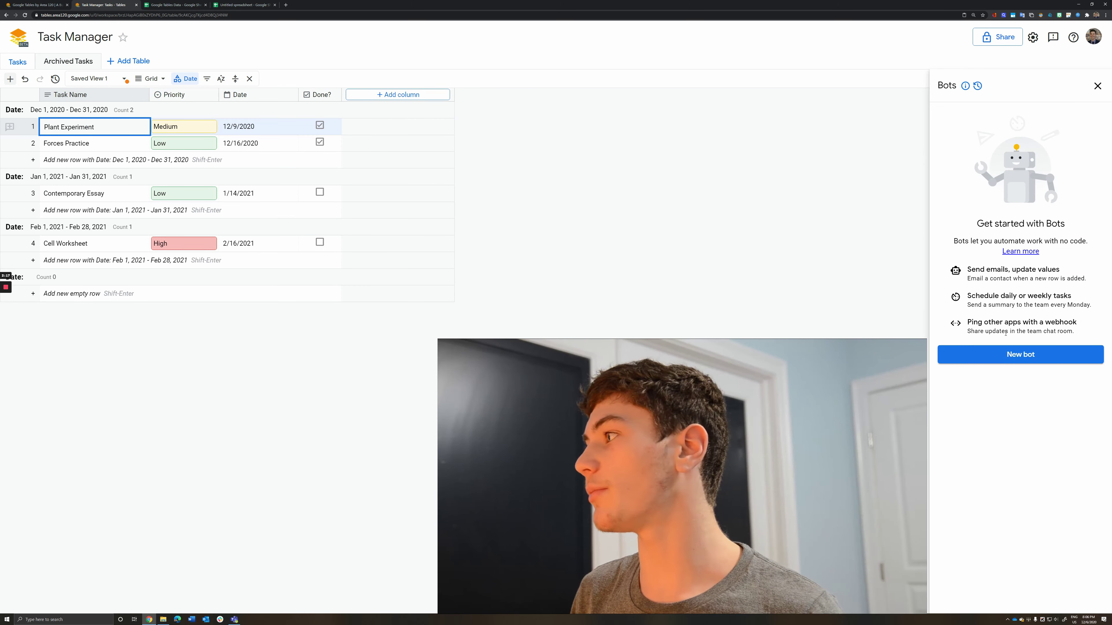
click(1005, 352)
text(Archiver)
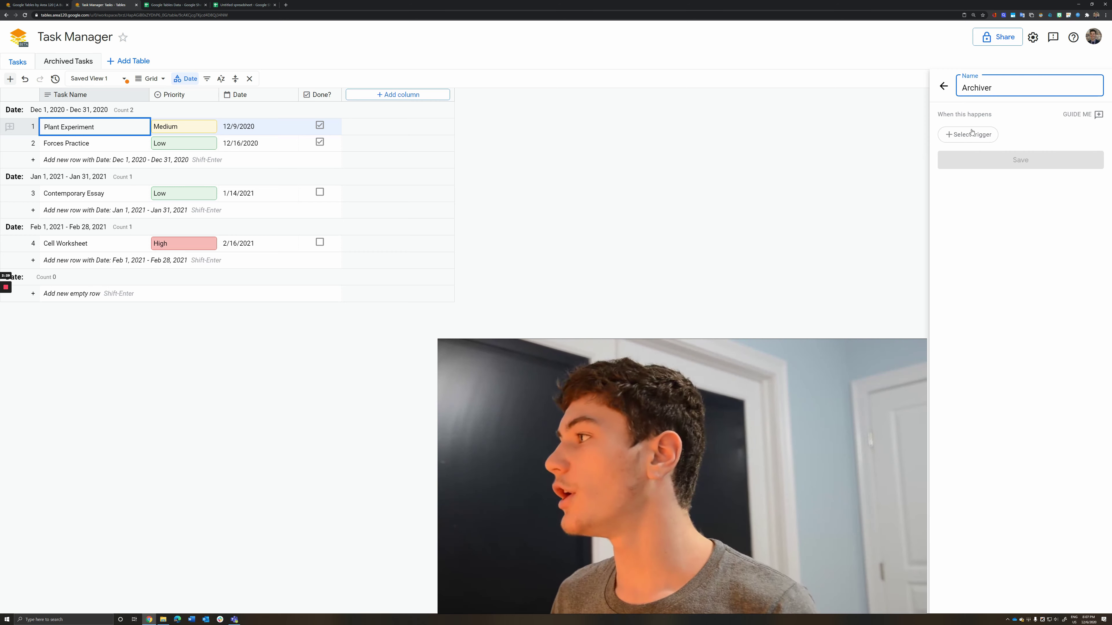
Step: Set the Archiver bot to trigger whenever the Done? column value changes
click(980, 135)
mouse_move(984, 149)
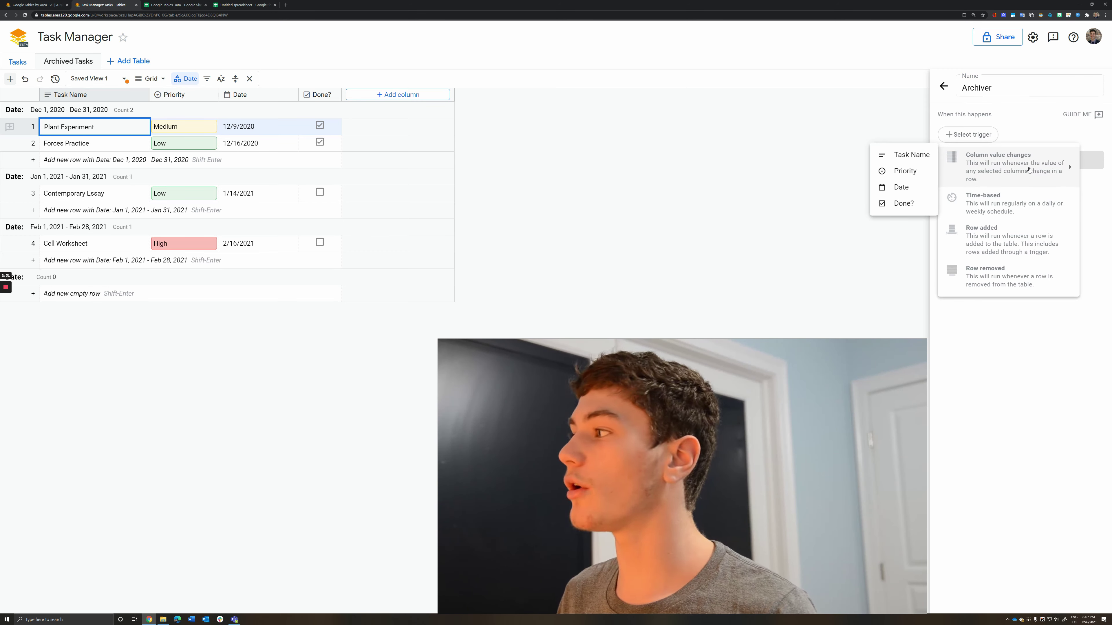
click(903, 202)
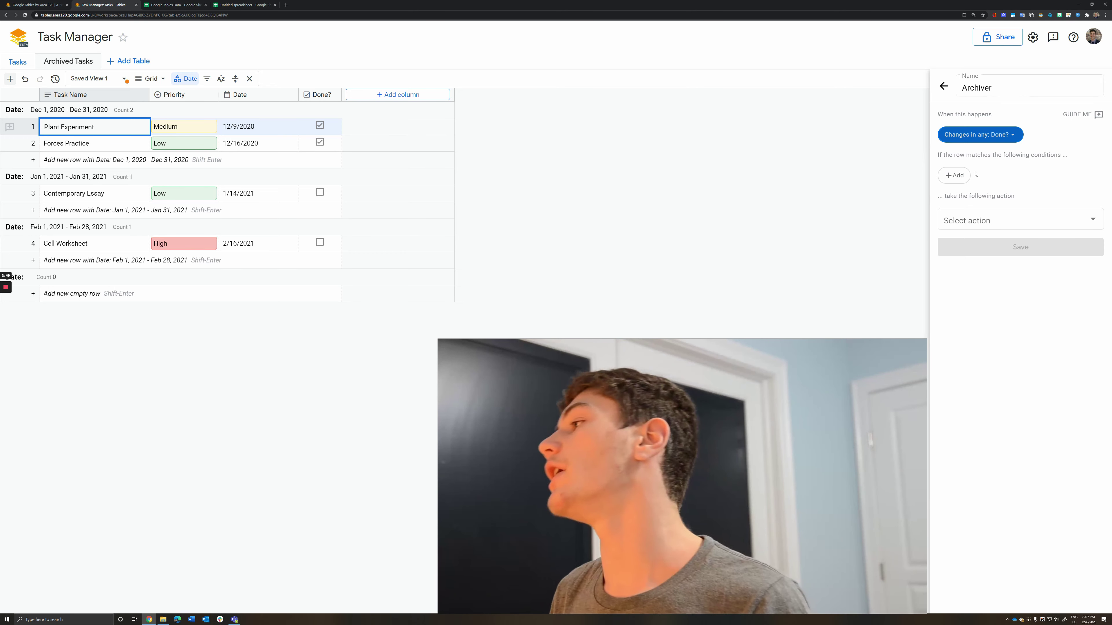
Step: Add a condition to the Archiver bot requiring that Done? is checked
click(955, 176)
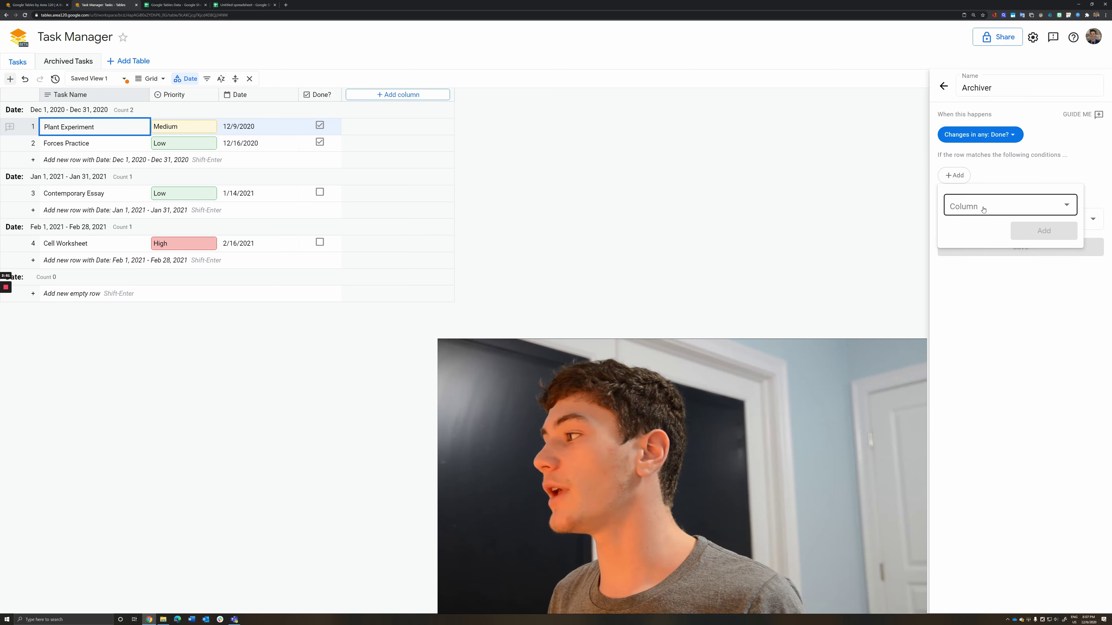
click(983, 210)
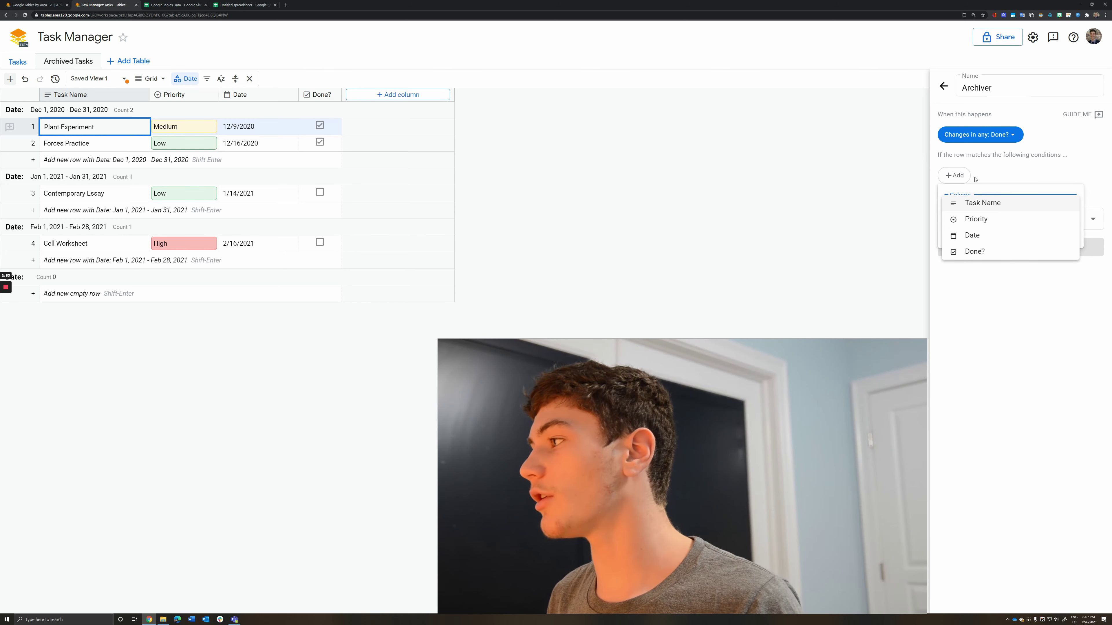
click(966, 178)
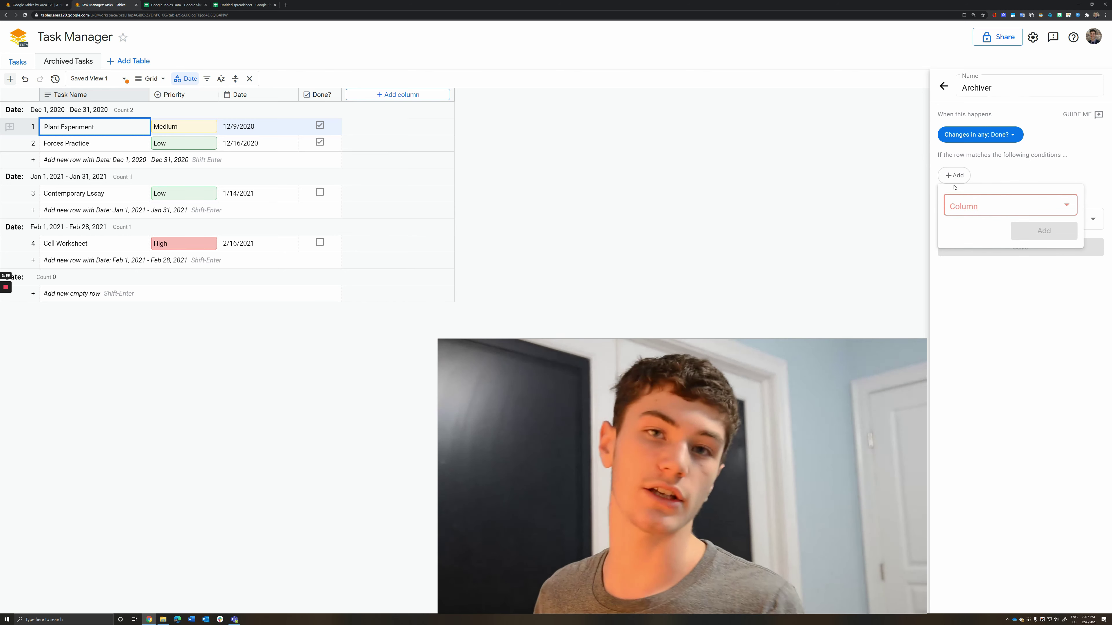
click(956, 216)
click(975, 255)
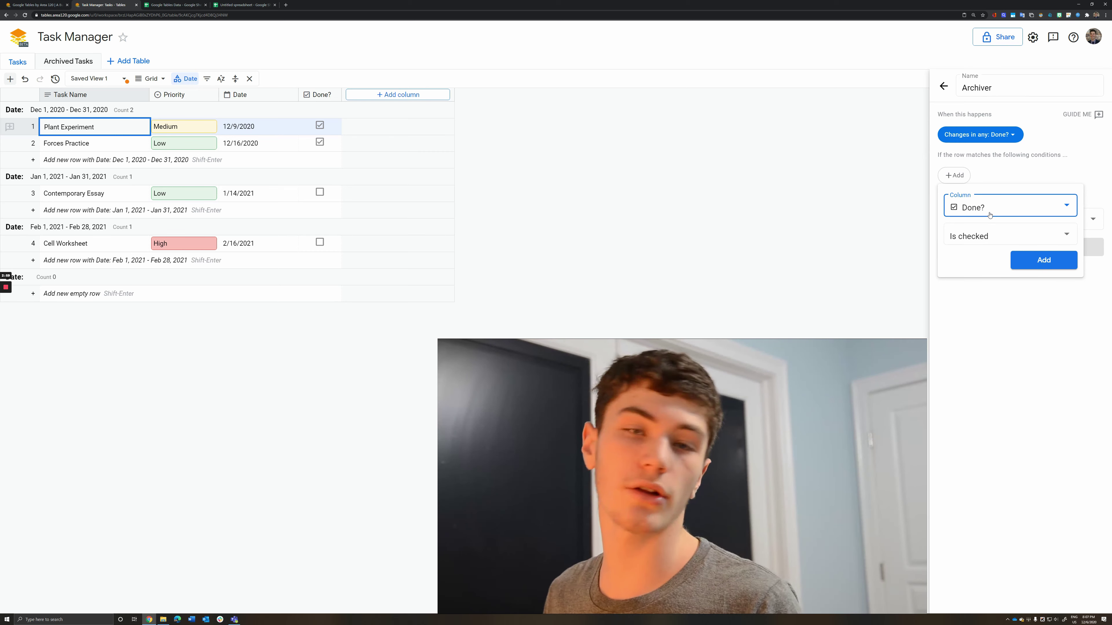
click(1057, 267)
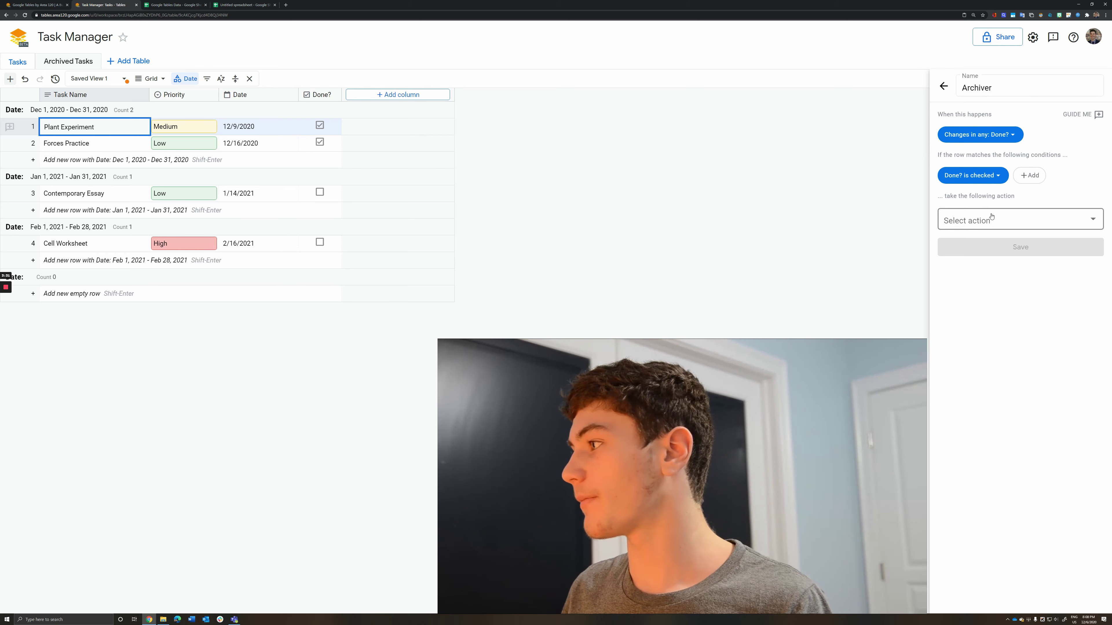
Step: Set the bot's action to Add row, with Archived Tasks as the table receiving the row
click(985, 222)
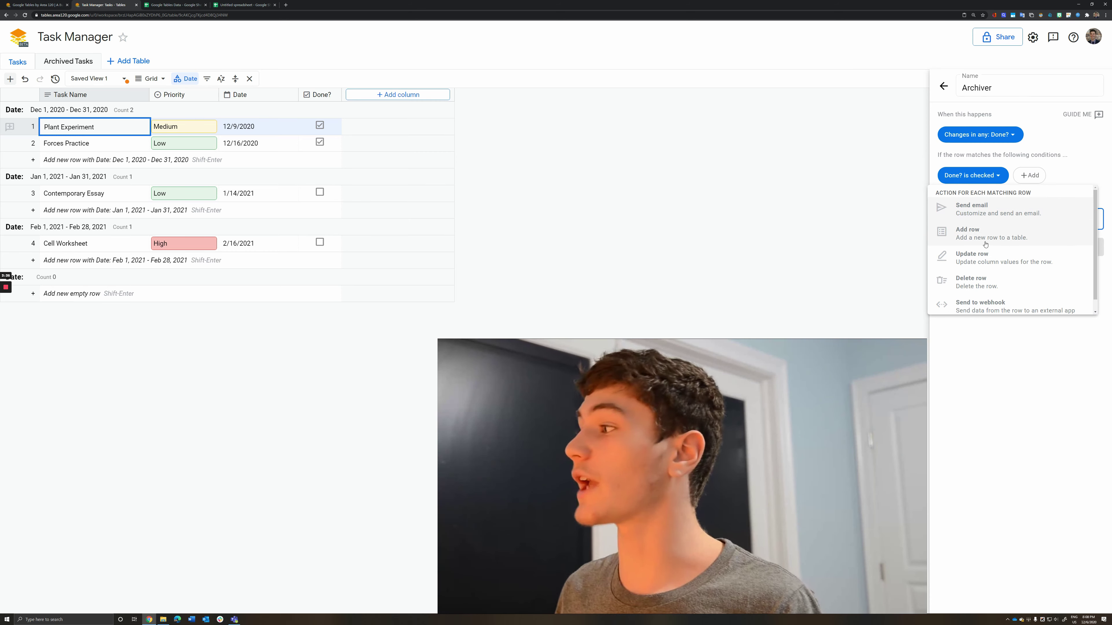
scroll(997, 249, down, 1)
click(990, 224)
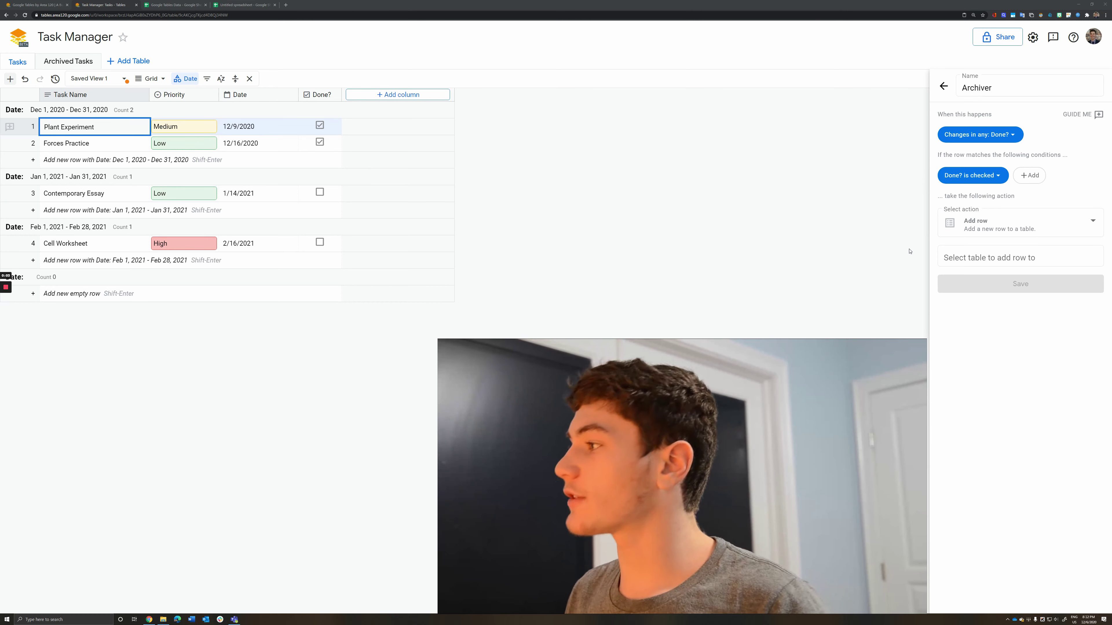
click(985, 258)
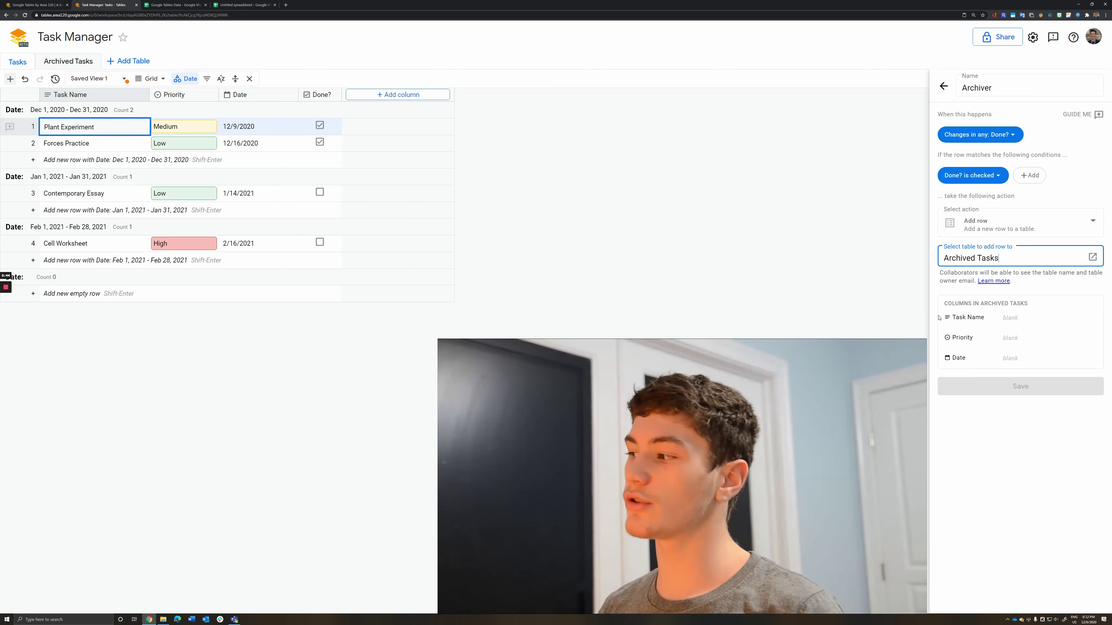
Step: Set the template value of the Archived Tasks Task Name column to {{Task Name}}
click(975, 320)
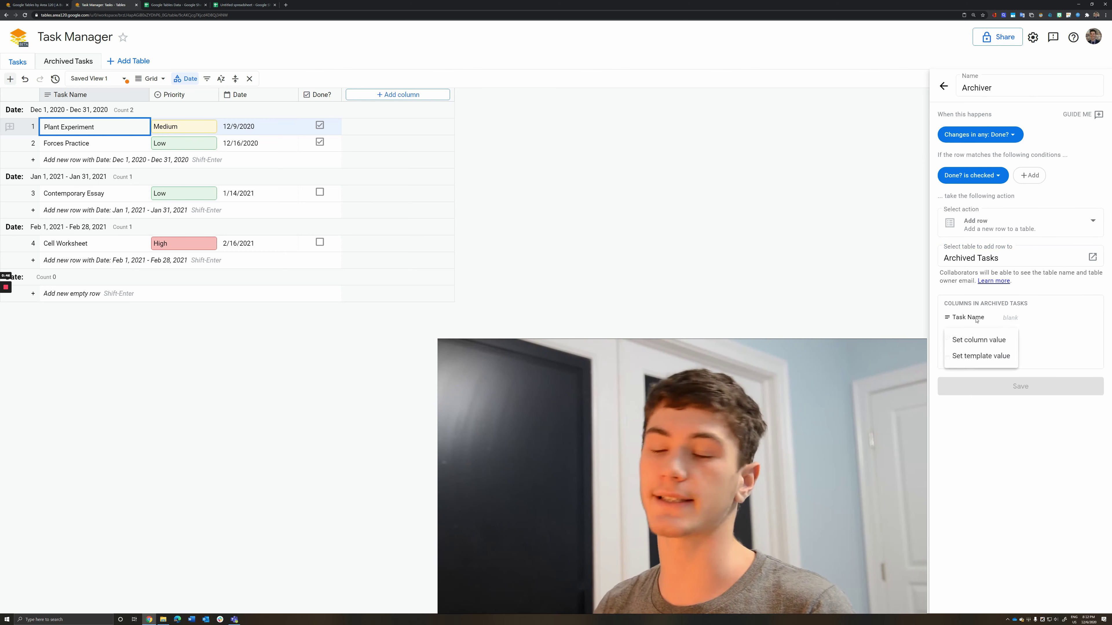
click(983, 357)
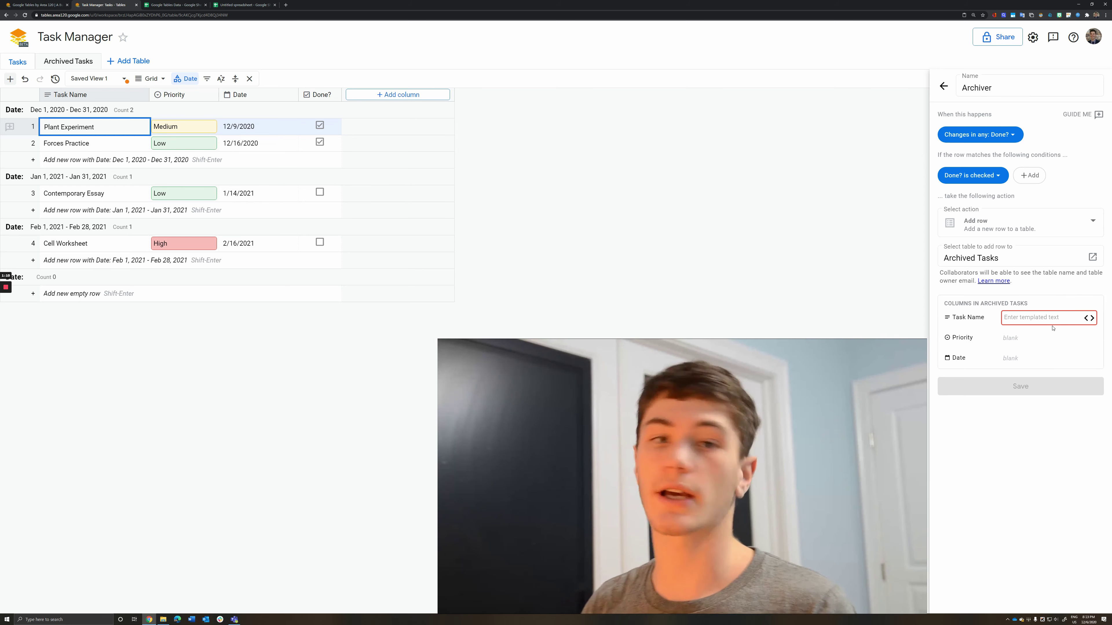
click(1089, 319)
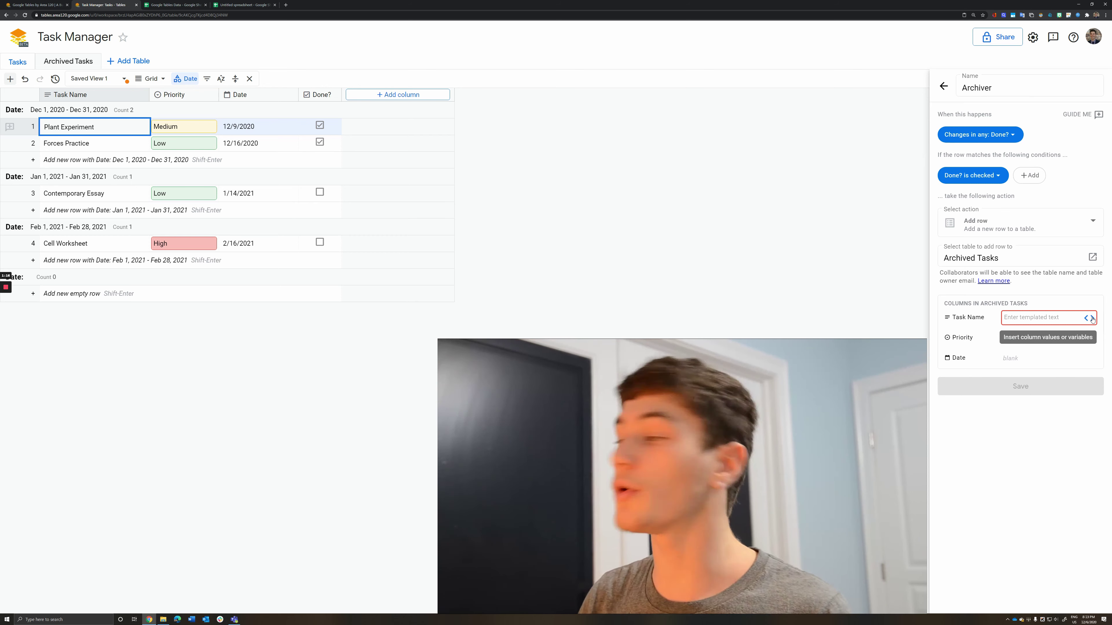
click(1092, 319)
mouse_move(1064, 336)
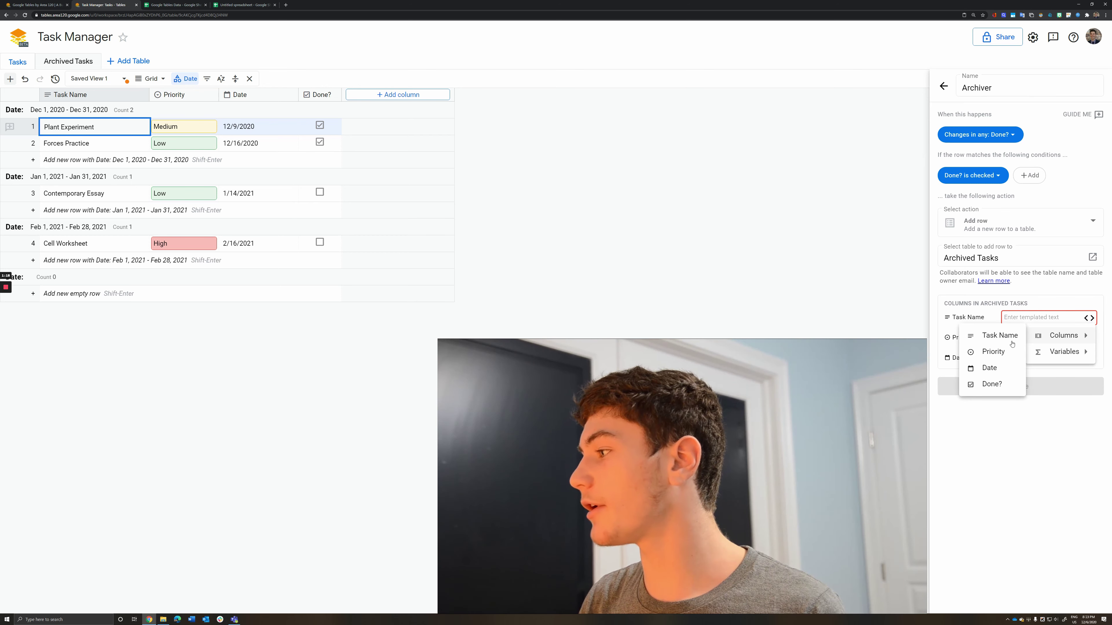
click(998, 342)
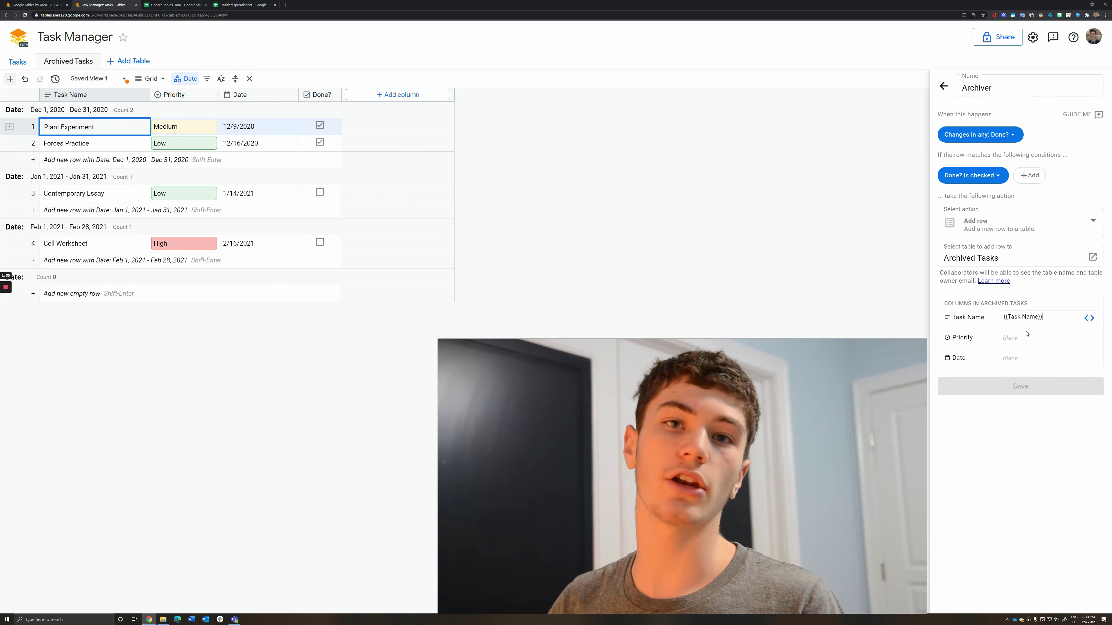
Step: Set the template value of the Archived Tasks Priority column to {{Priority}}
click(968, 338)
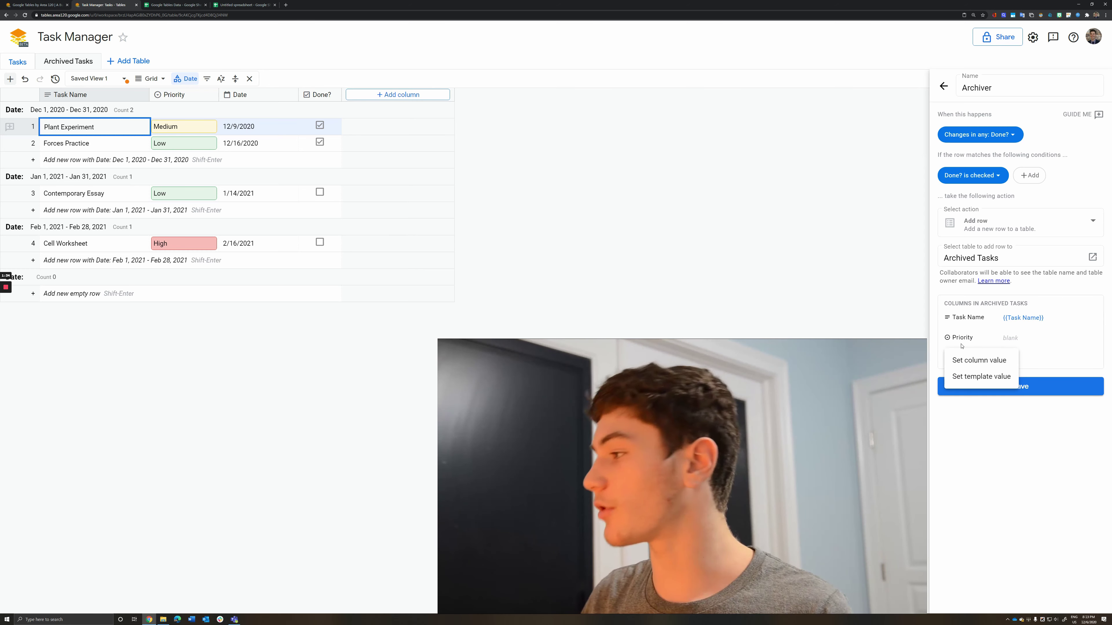
click(971, 377)
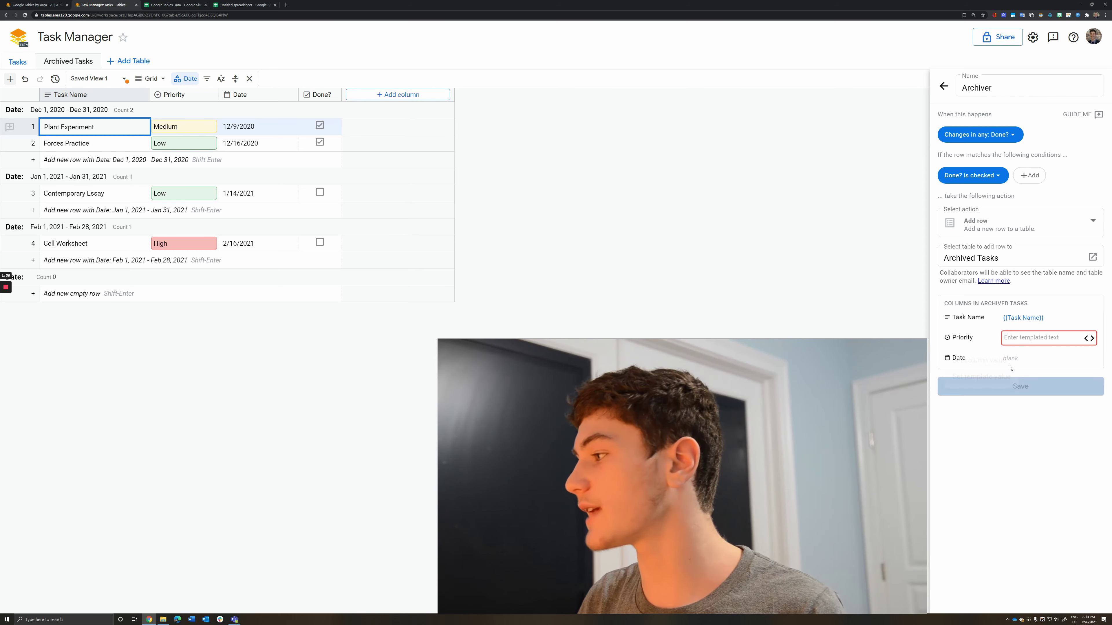
click(1091, 338)
mouse_move(1064, 356)
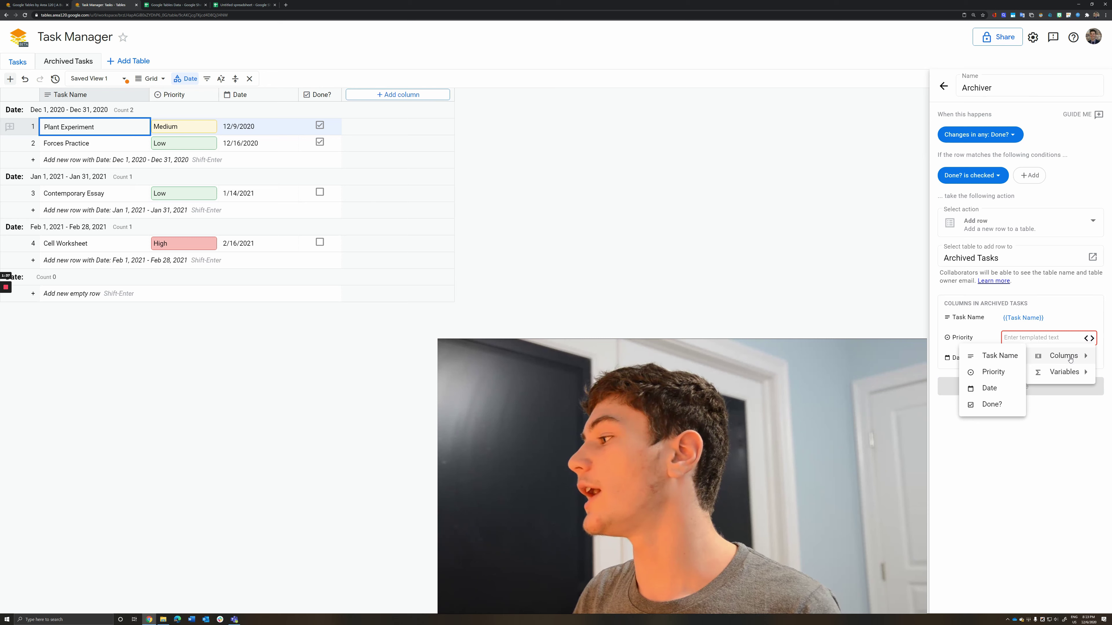
click(992, 376)
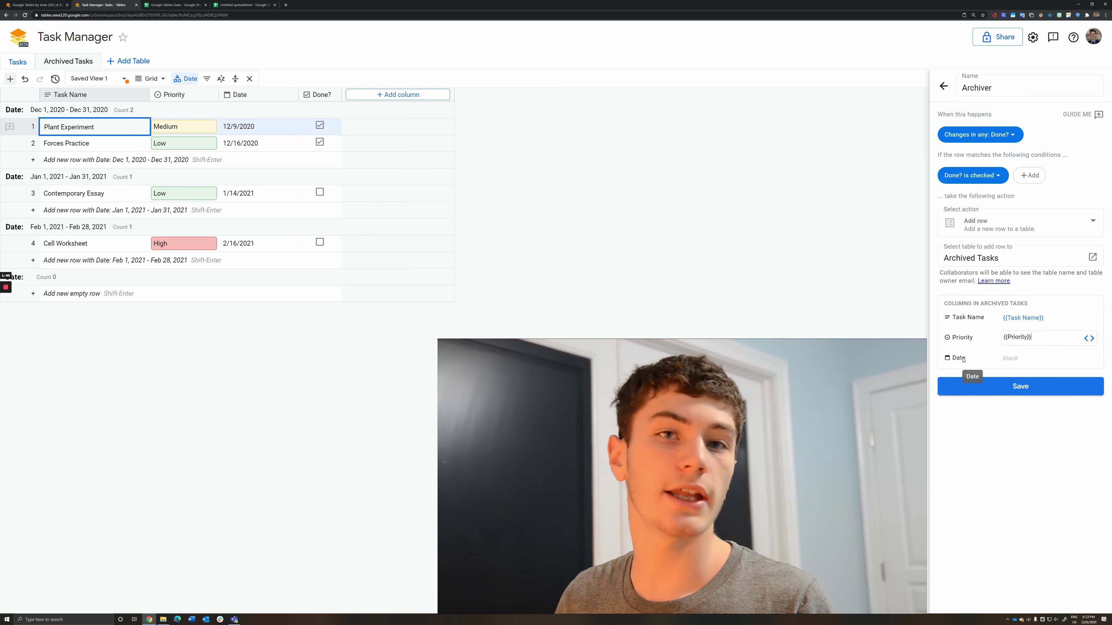
Step: Set the Date column's template value to {{Date}} and save the Archiver bot
click(964, 357)
click(981, 397)
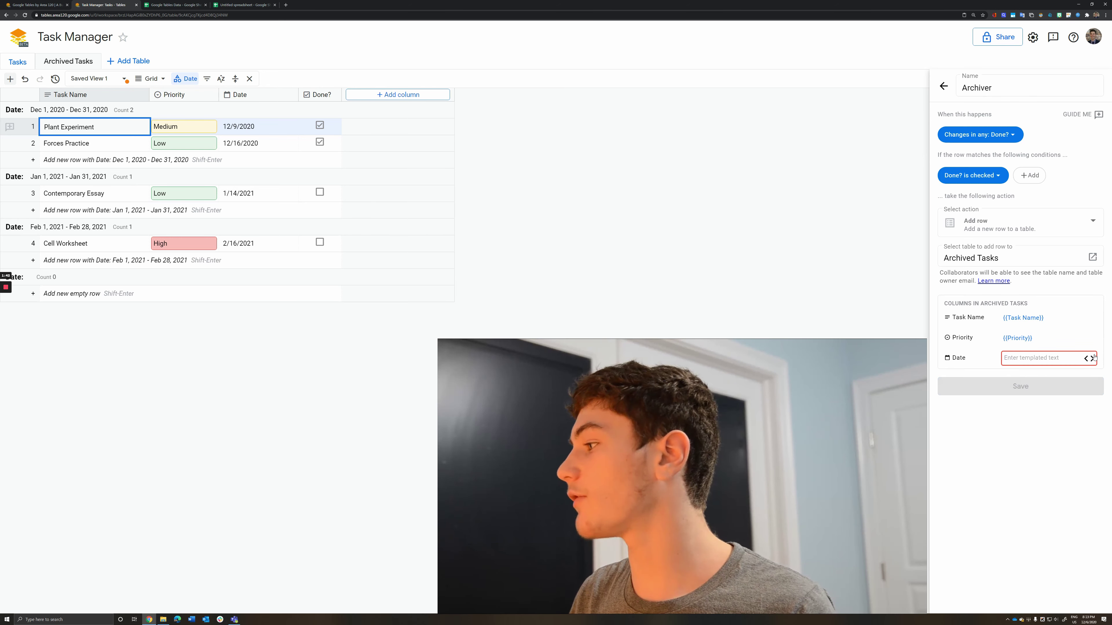
click(1086, 358)
mouse_move(1068, 376)
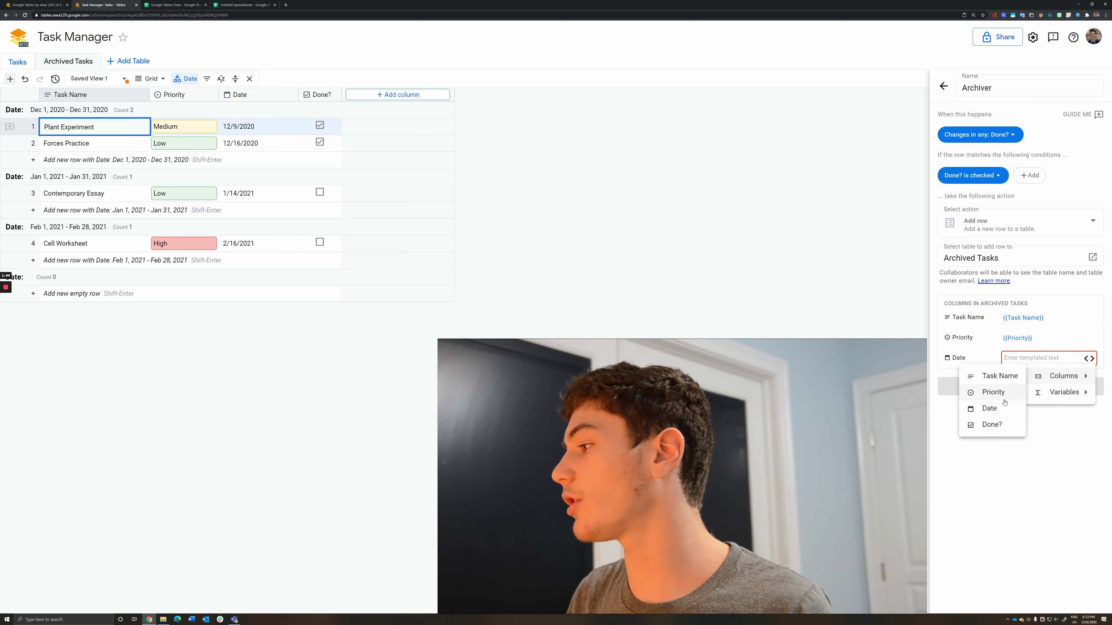
click(1000, 412)
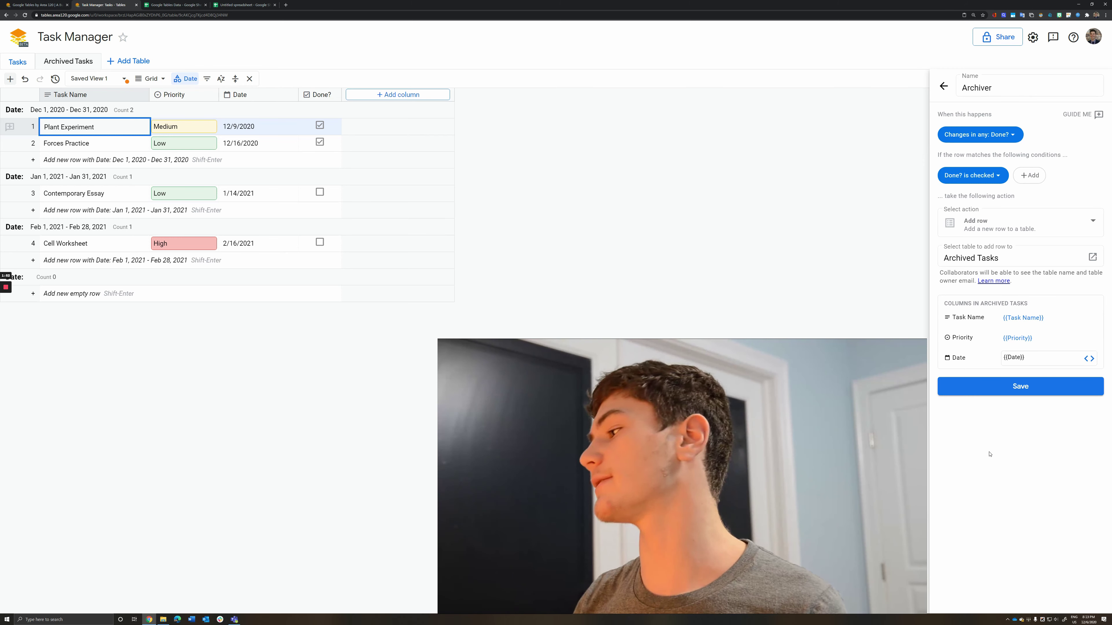
click(984, 393)
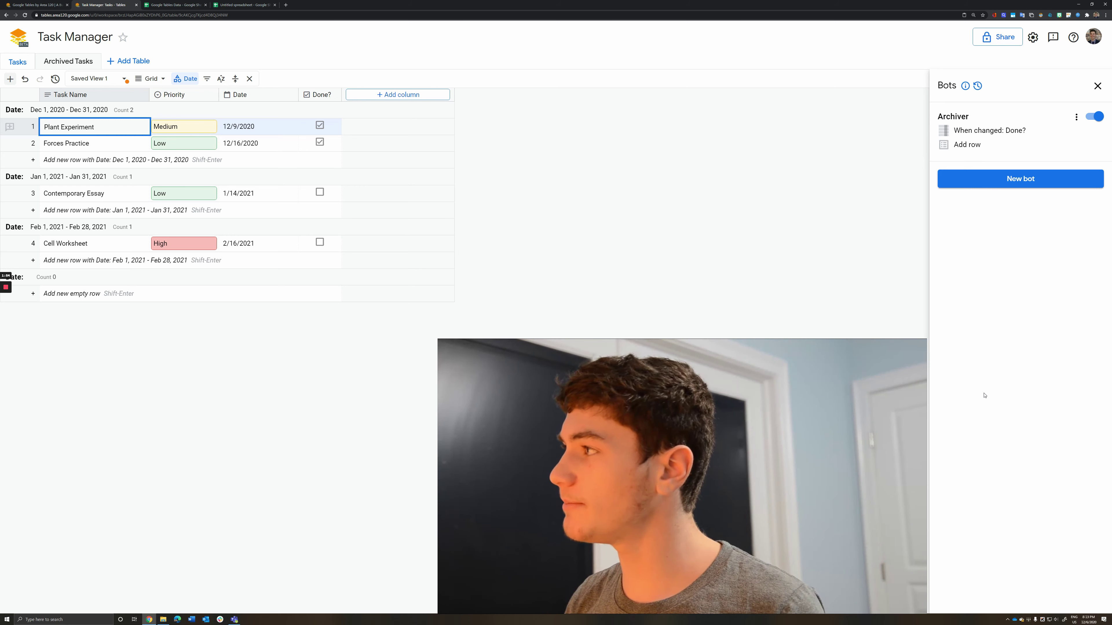
key(Escape)
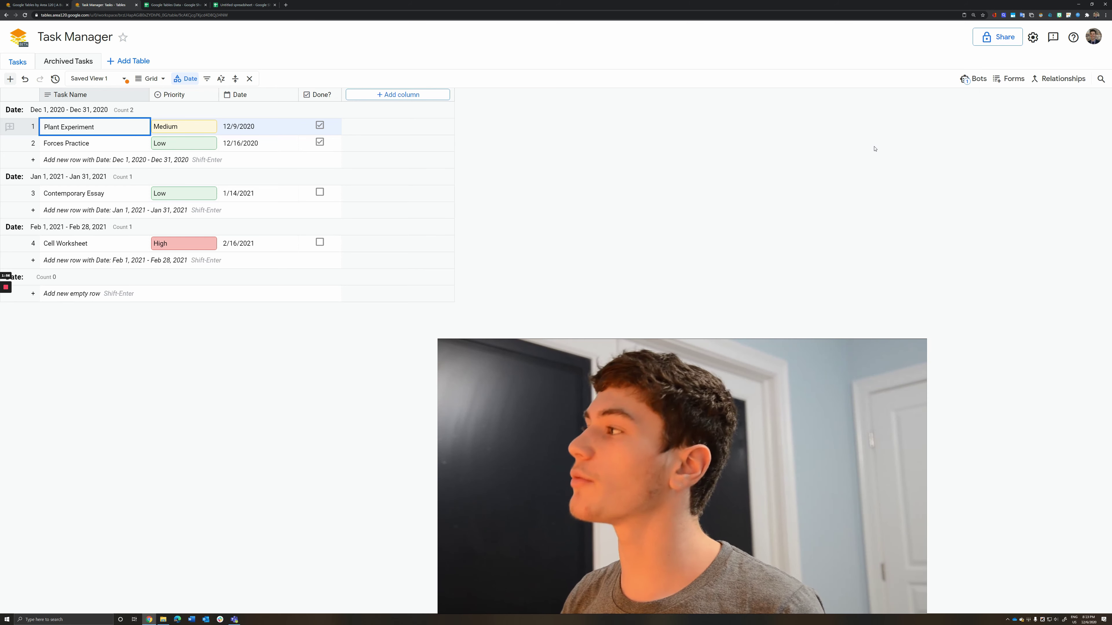
Step: Test the bot by marking Contemporary Essay as done in Tasks and checking the Archived Tasks table
click(319, 193)
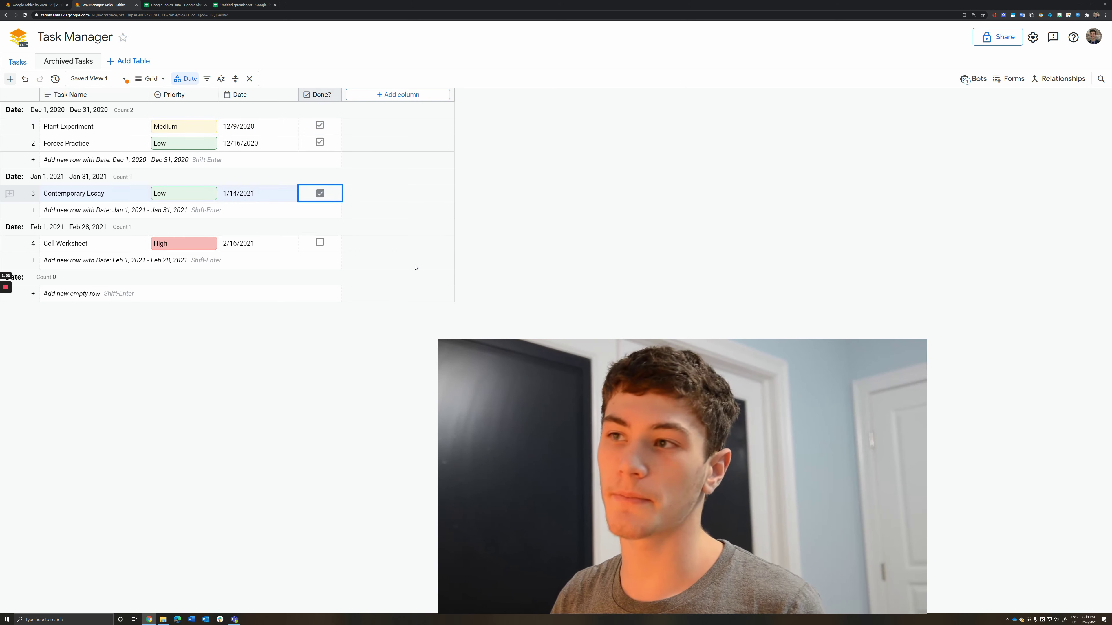
click(71, 63)
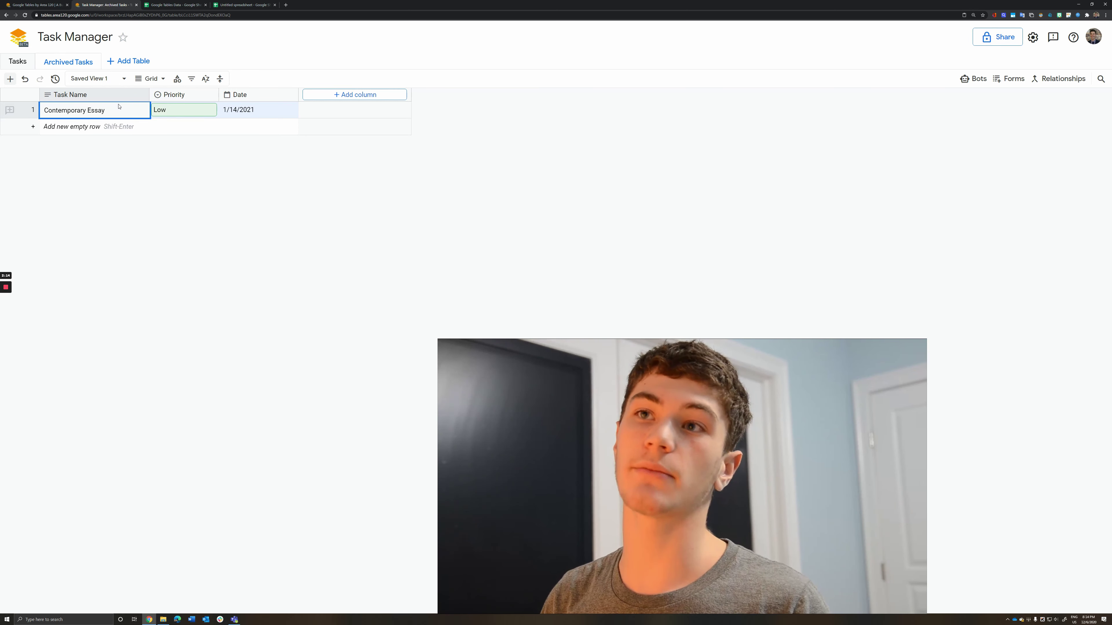
click(17, 62)
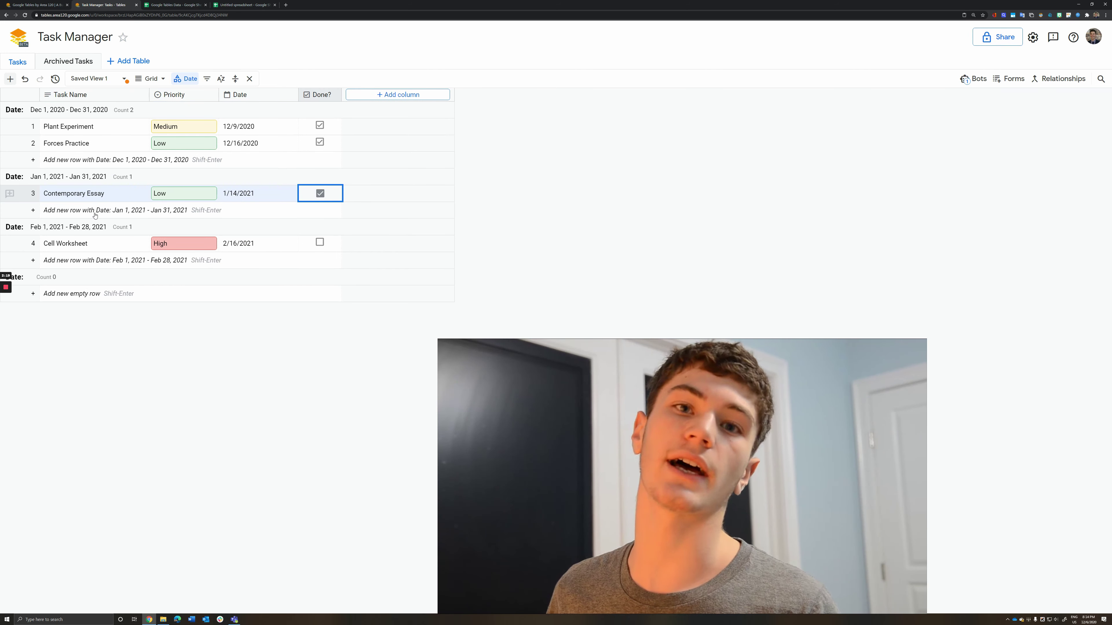
Step: Delete the Contemporary Essay row from Archived Tasks and uncheck Done? for that task in Tasks
click(61, 69)
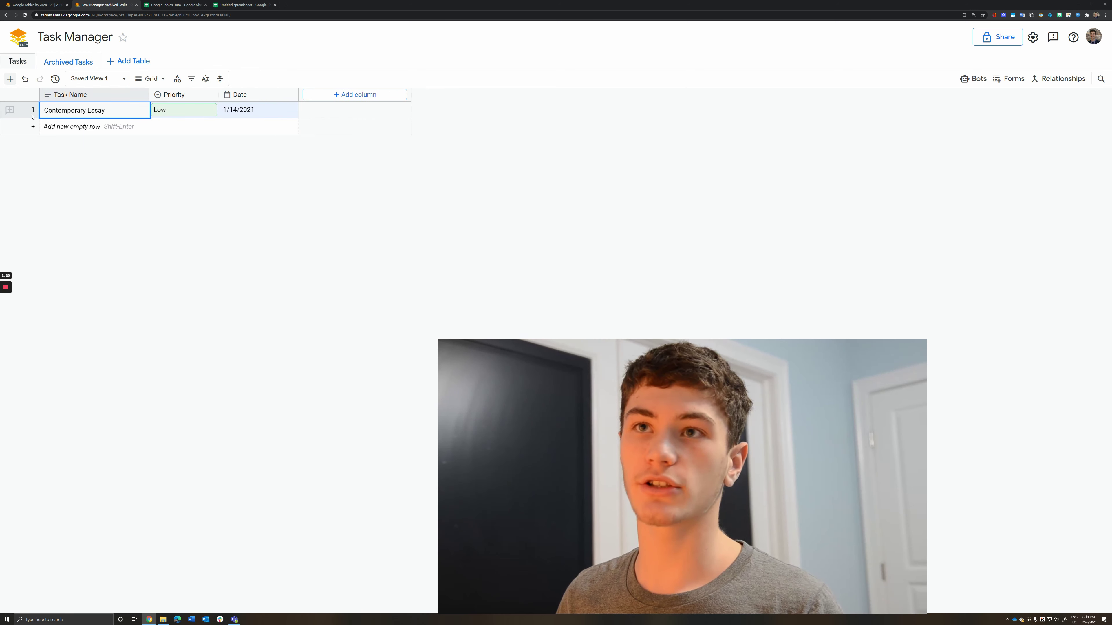
right_click(33, 110)
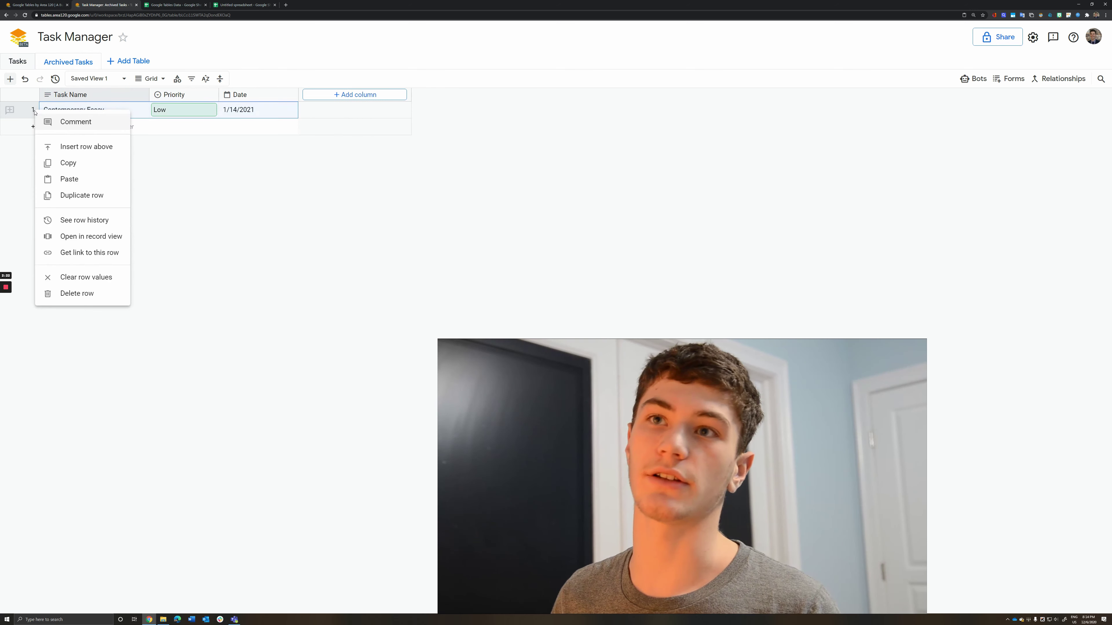
click(77, 293)
click(19, 62)
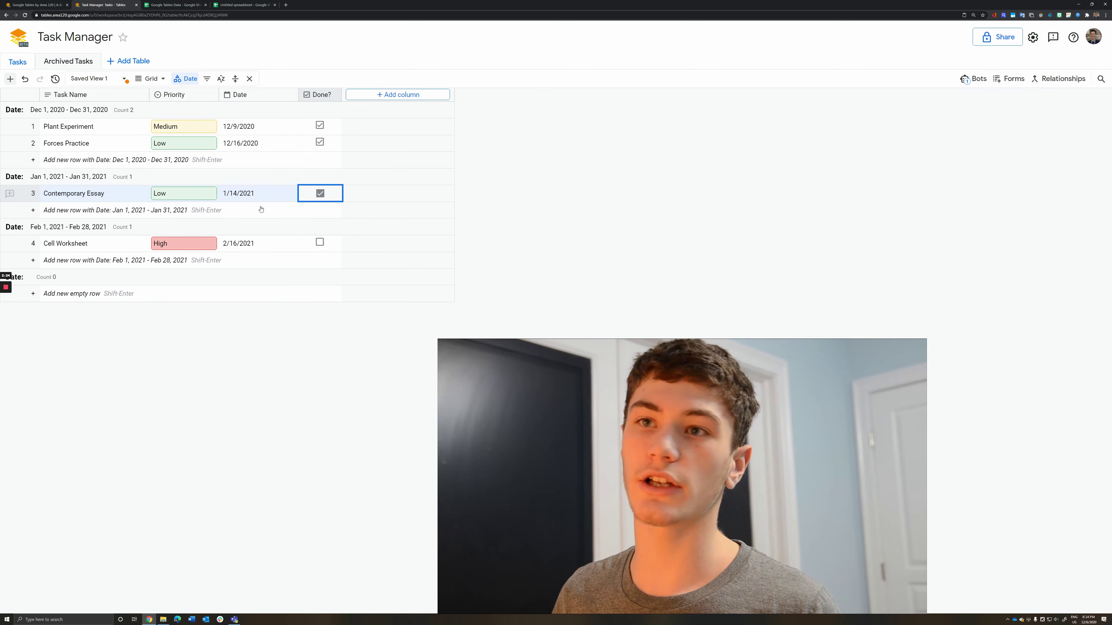
click(321, 199)
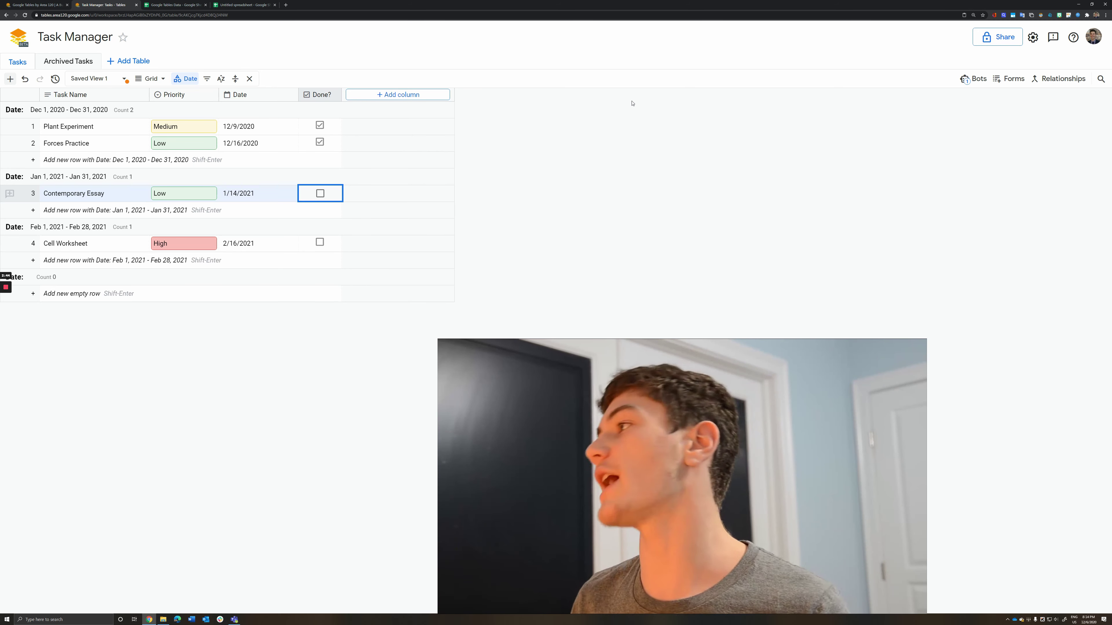
Step: Review the Archiver bot's configuration and look at the Archived Tasks table
click(973, 79)
click(1007, 152)
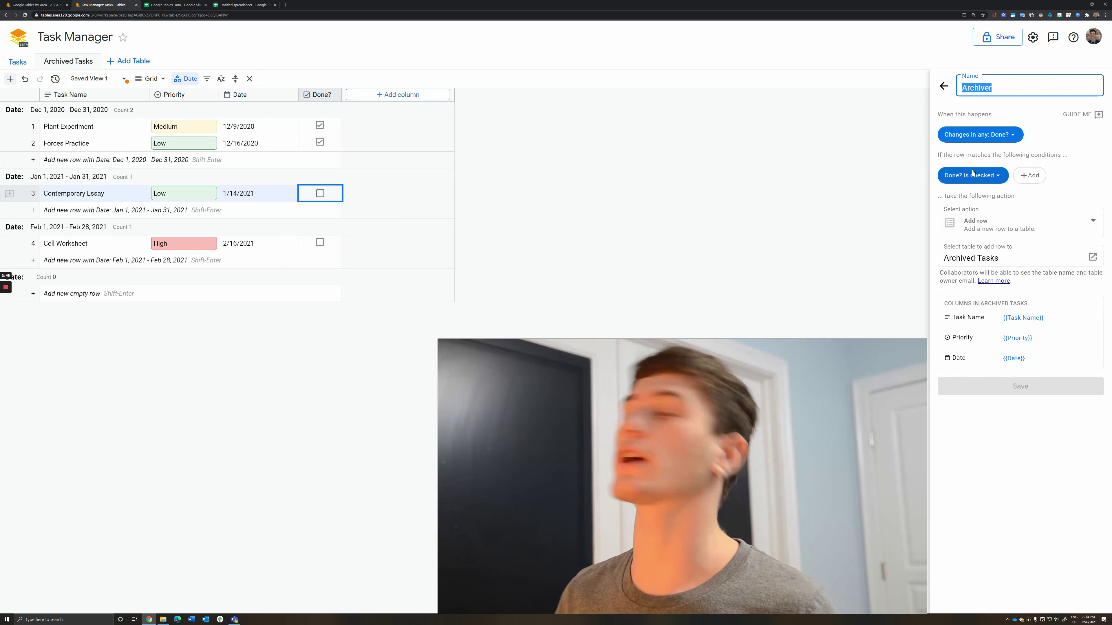
click(943, 85)
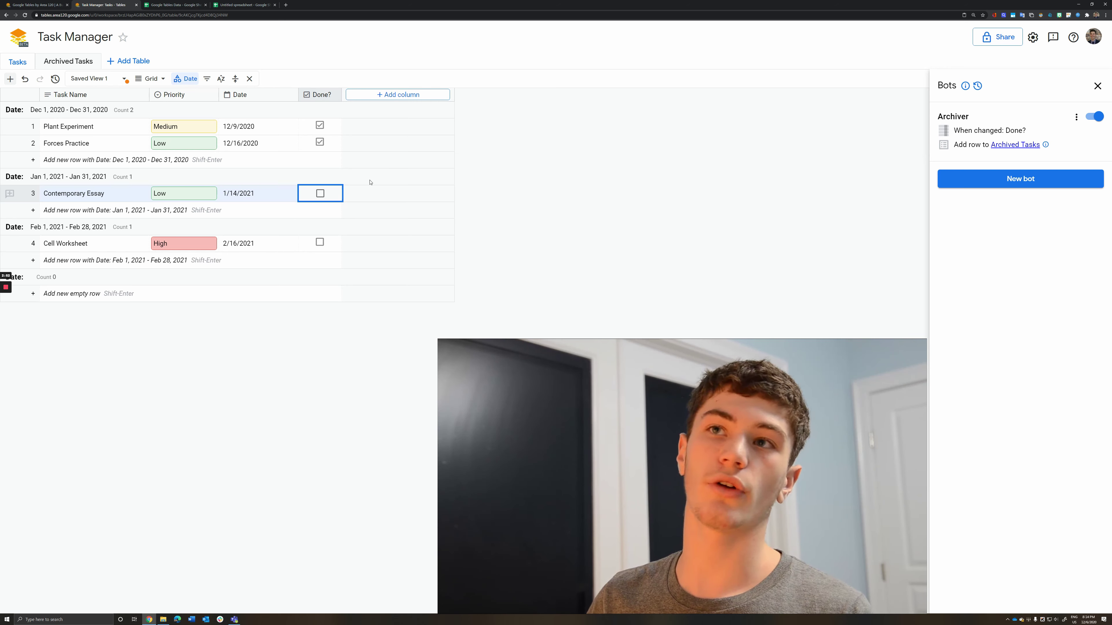
key(Escape)
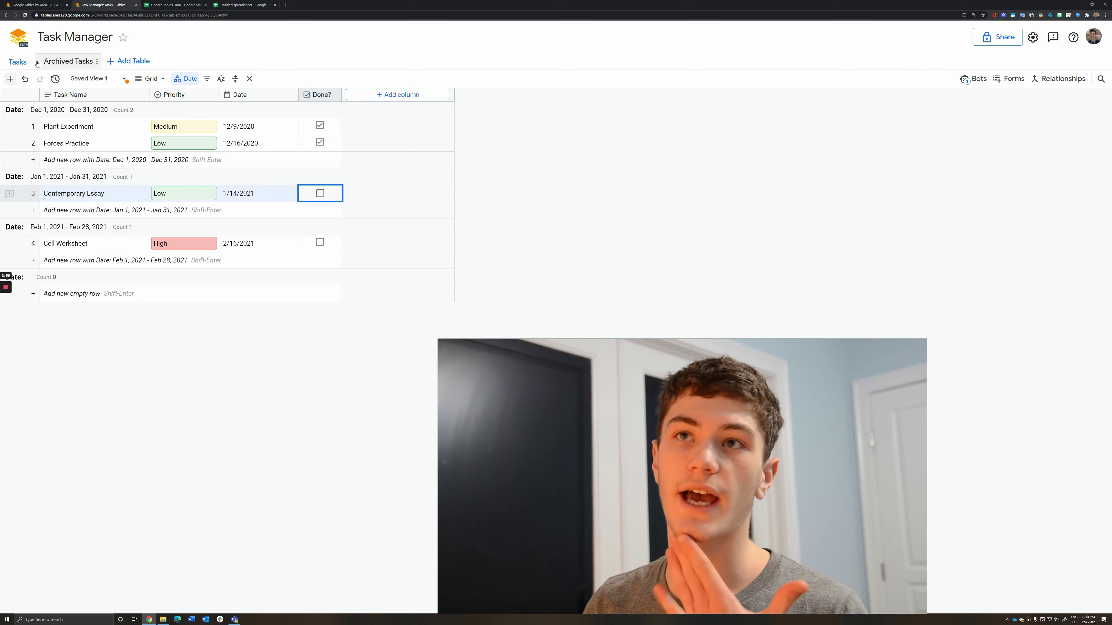
click(58, 65)
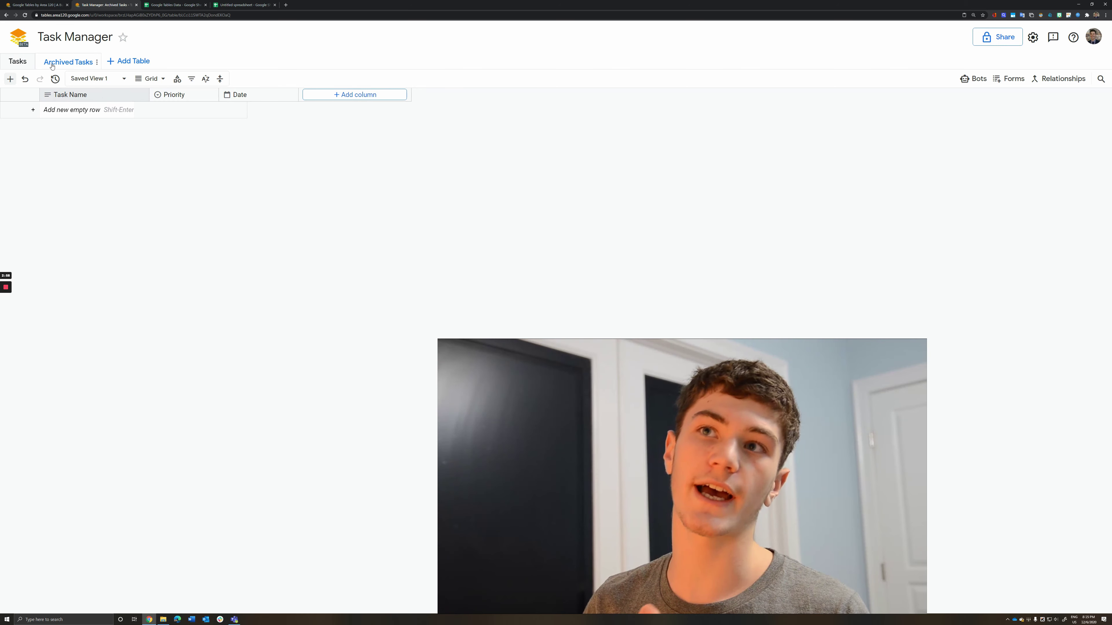
Step: Create a bot named Deleter on the Tasks table that triggers when the Done? column changes
click(20, 64)
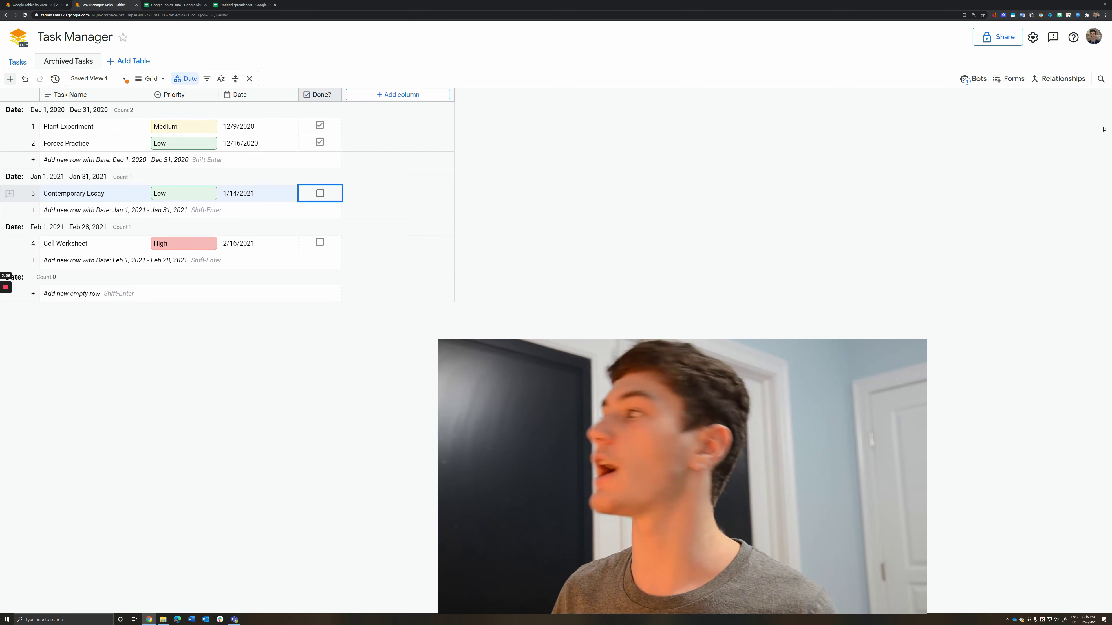
click(967, 79)
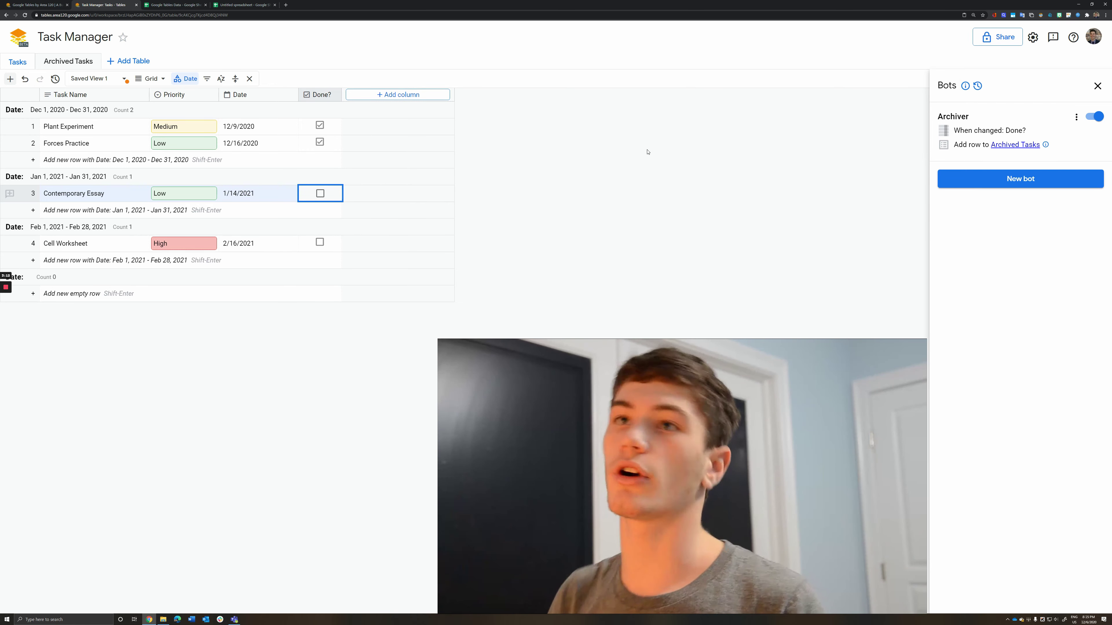
click(1005, 179)
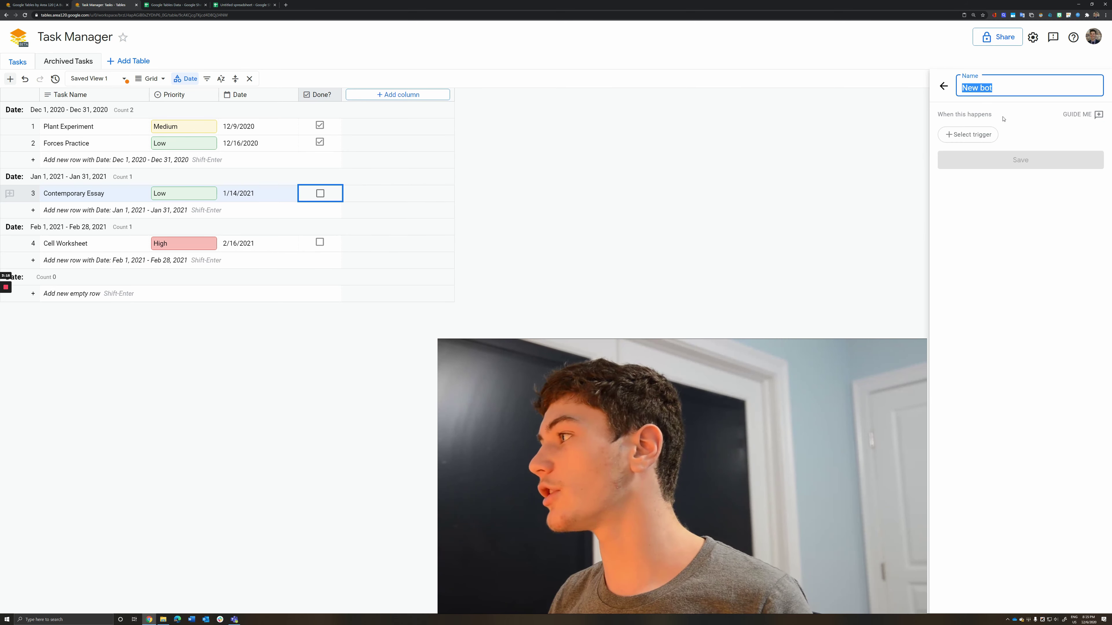
text(Deleter)
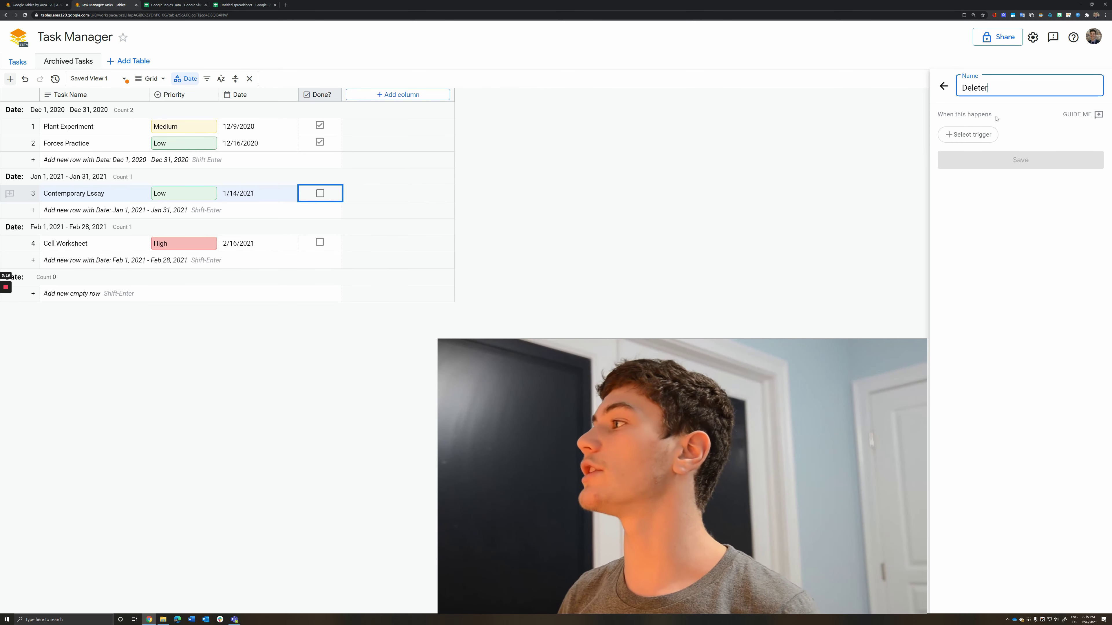
click(971, 134)
mouse_move(1005, 145)
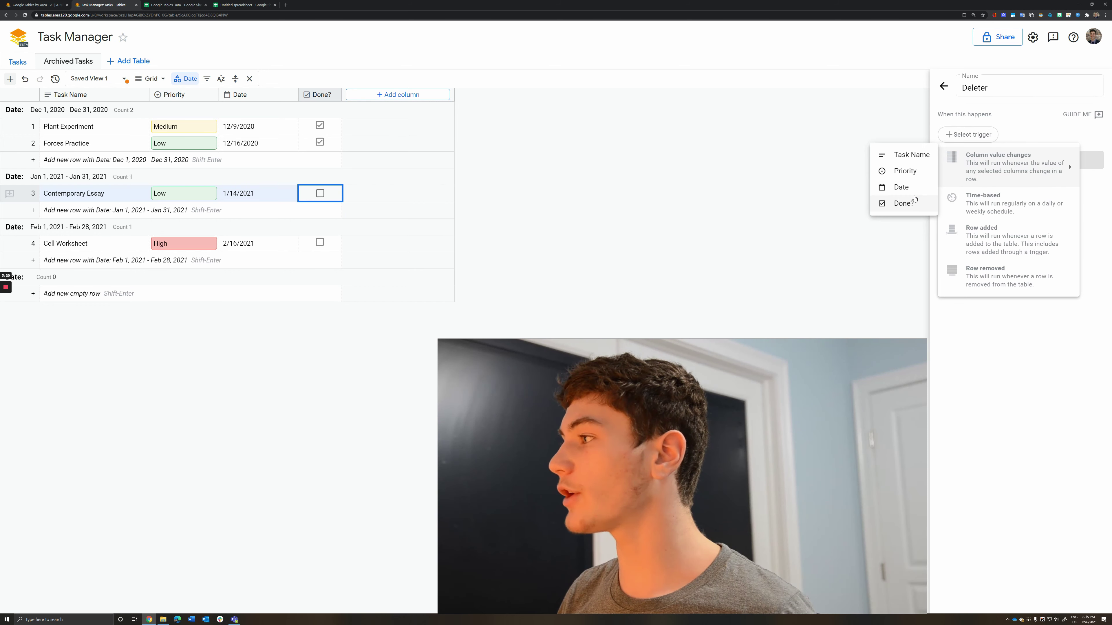
click(903, 204)
Step: Add the condition Done? is checked, choose Delete row as the action, and save the Deleter bot
click(954, 175)
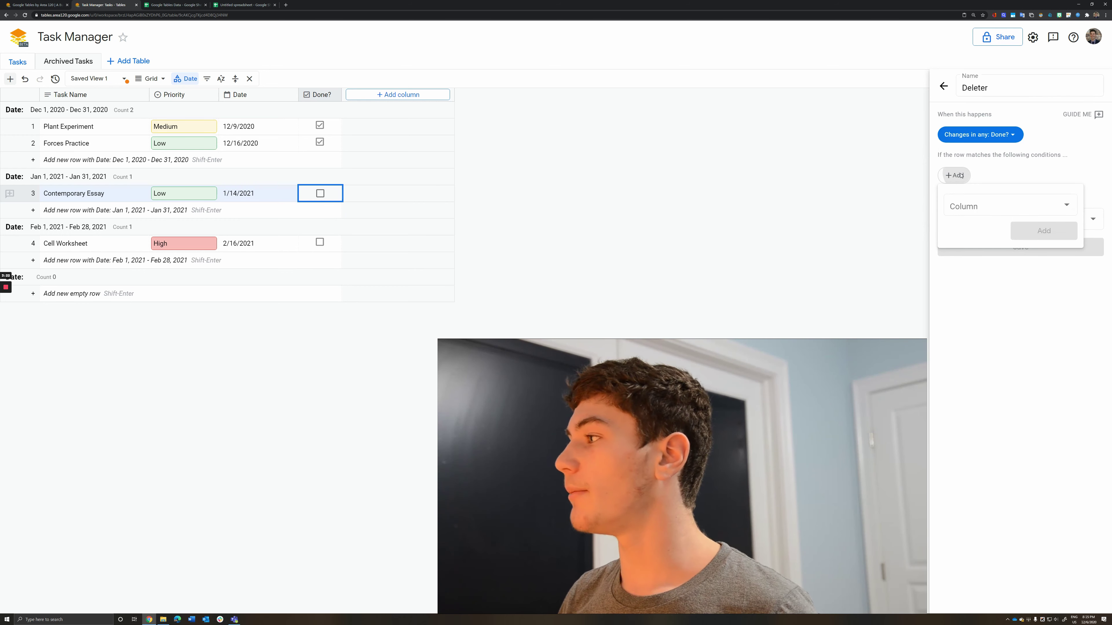
click(985, 206)
click(1022, 260)
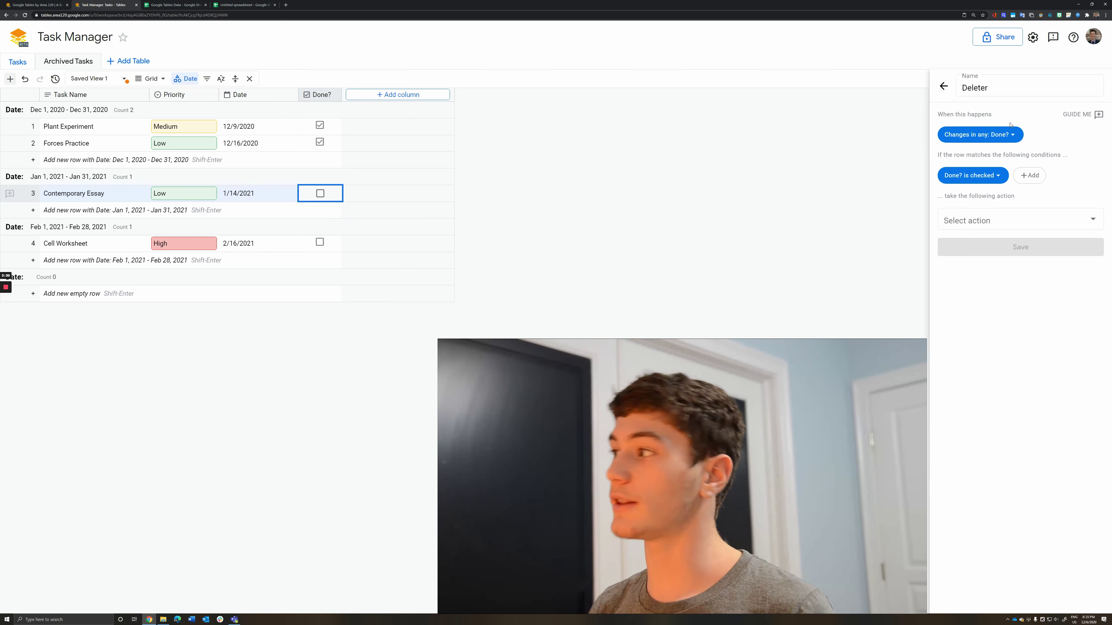
click(980, 221)
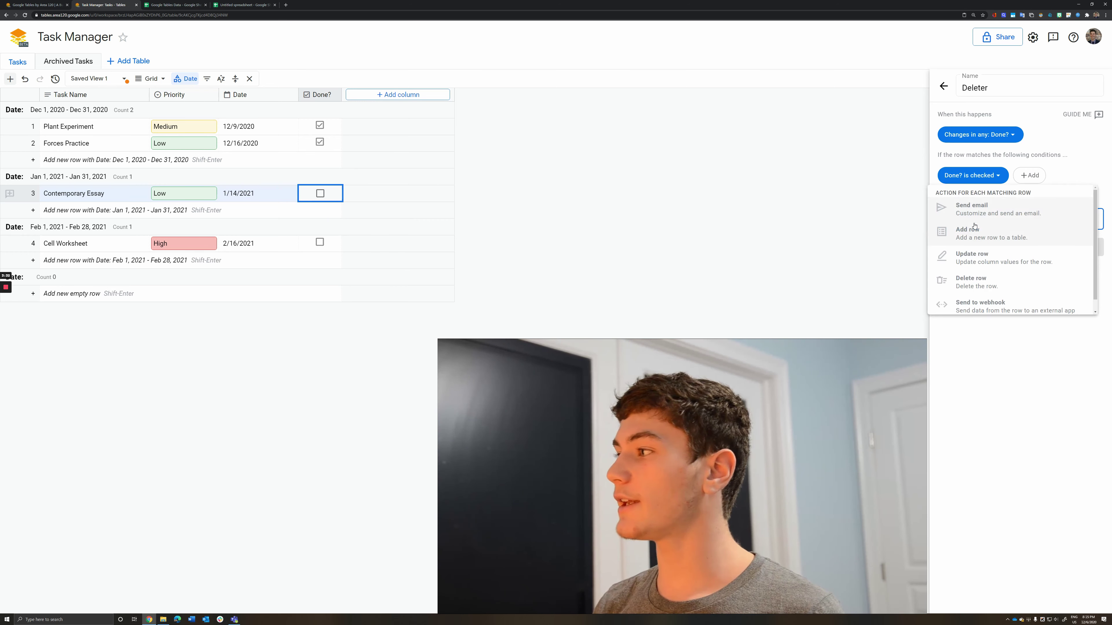
click(970, 282)
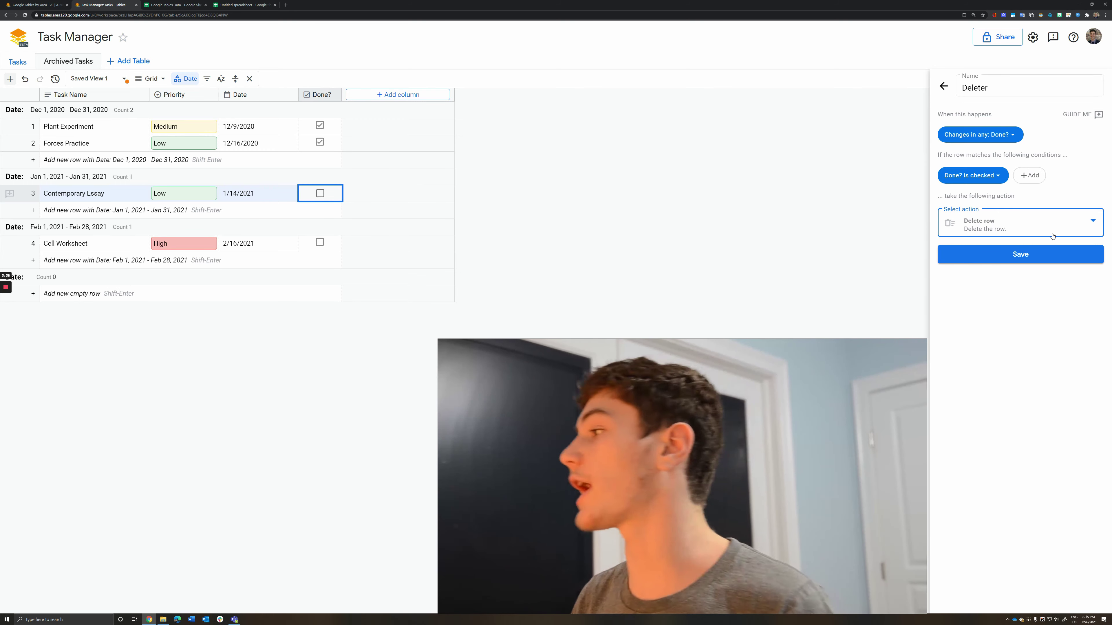
click(1040, 257)
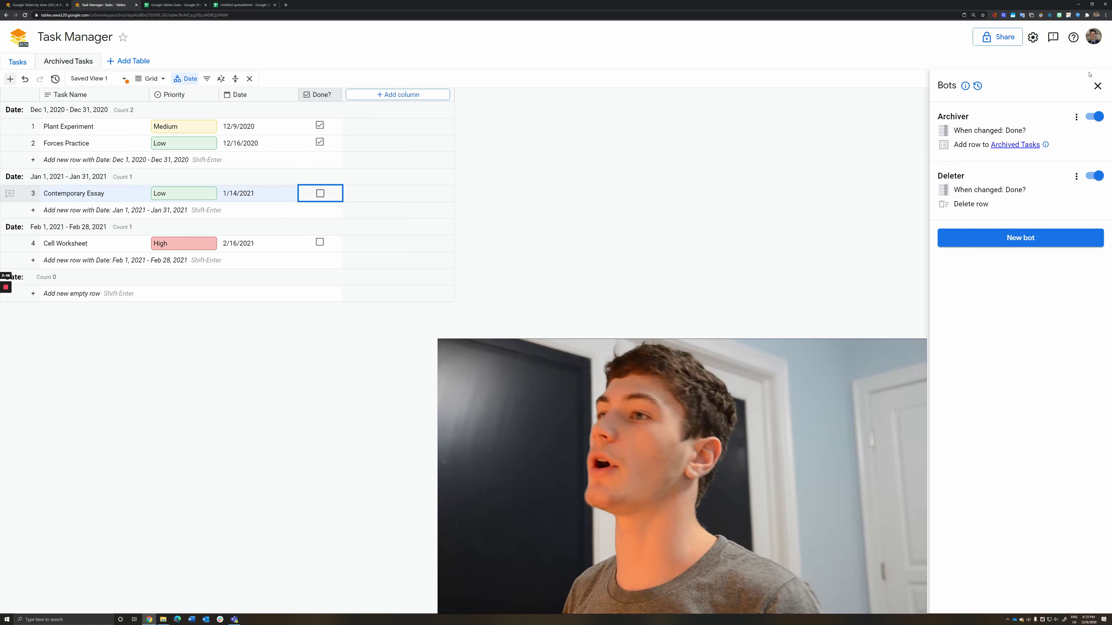
click(1097, 85)
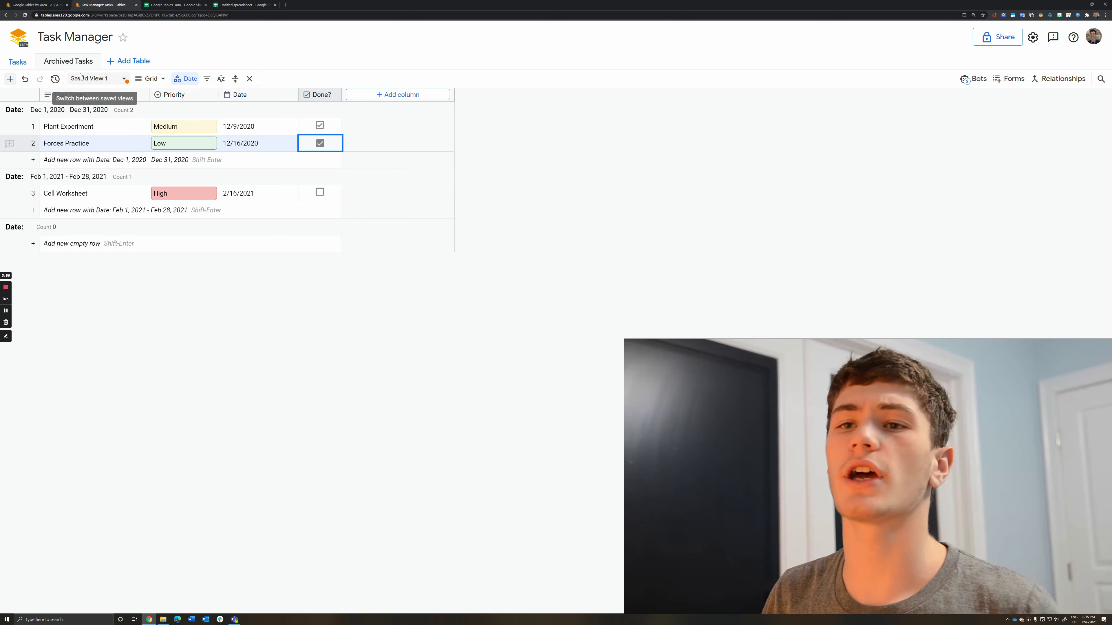
Step: Check the Archived Tasks table for the Contemporary Essay entry and return to the Tasks table
click(78, 62)
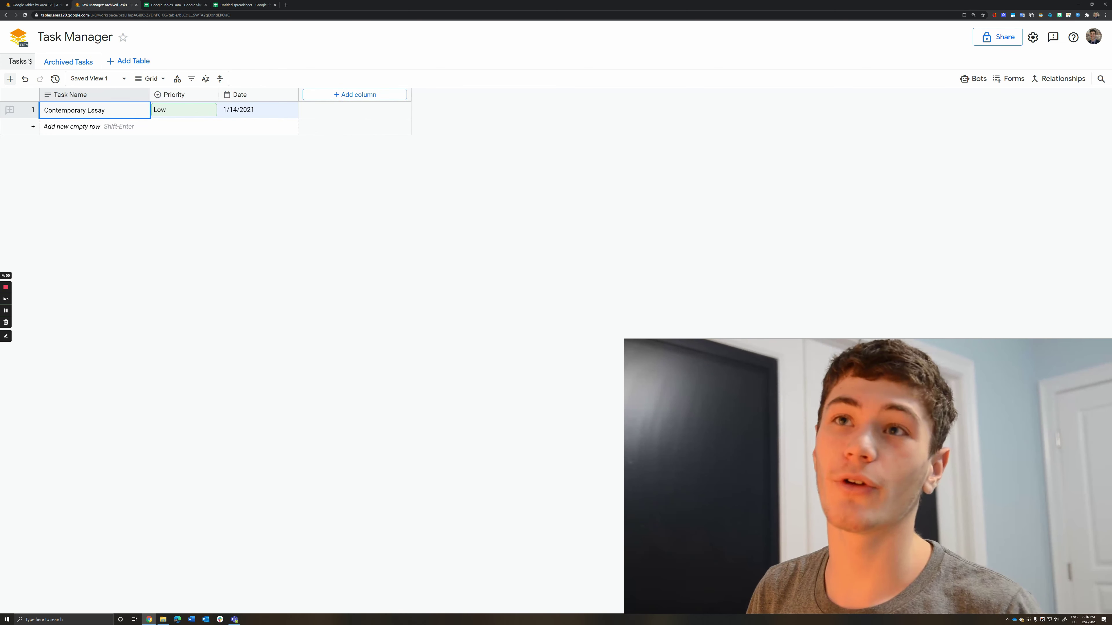
click(29, 61)
click(52, 92)
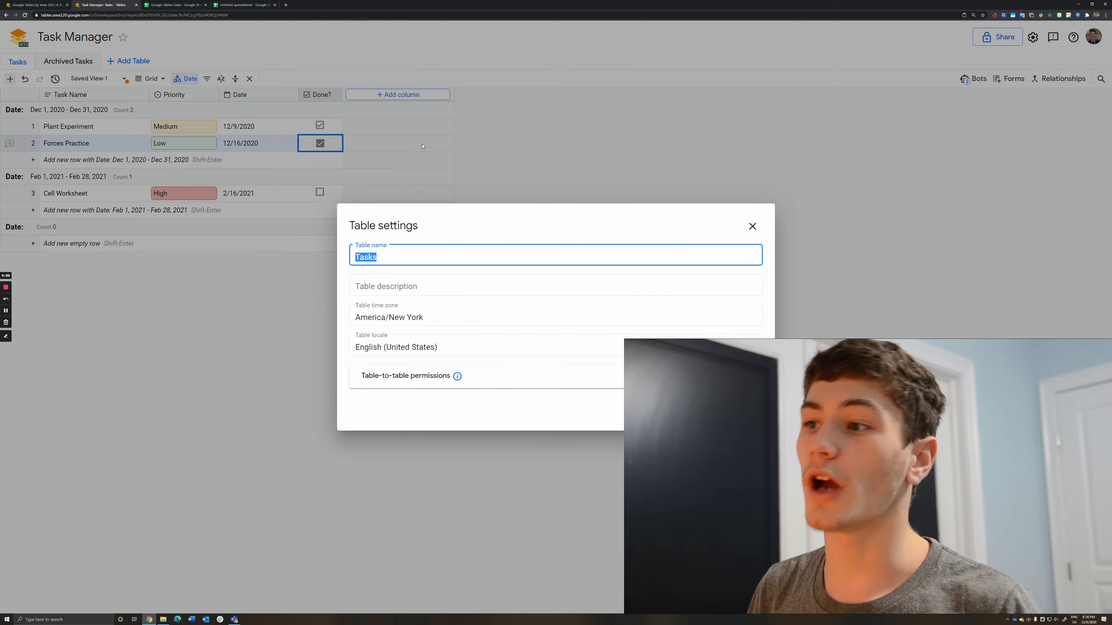
click(422, 146)
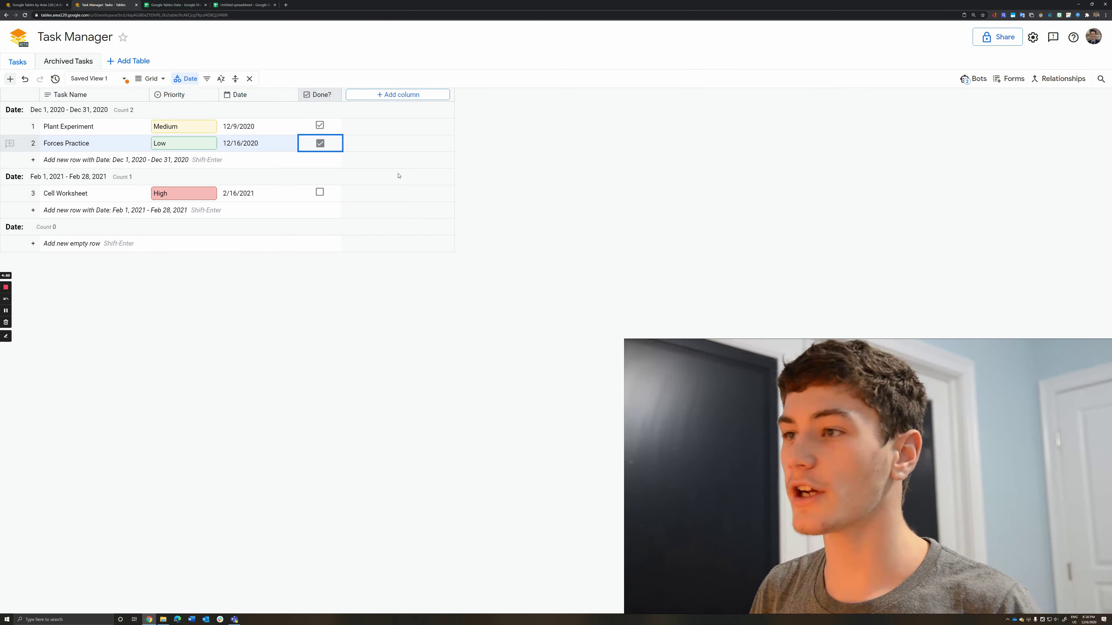
Step: Test both bots by unchecking and rechecking Done? for Plant Experiment, and check the Archived Tasks table
click(320, 126)
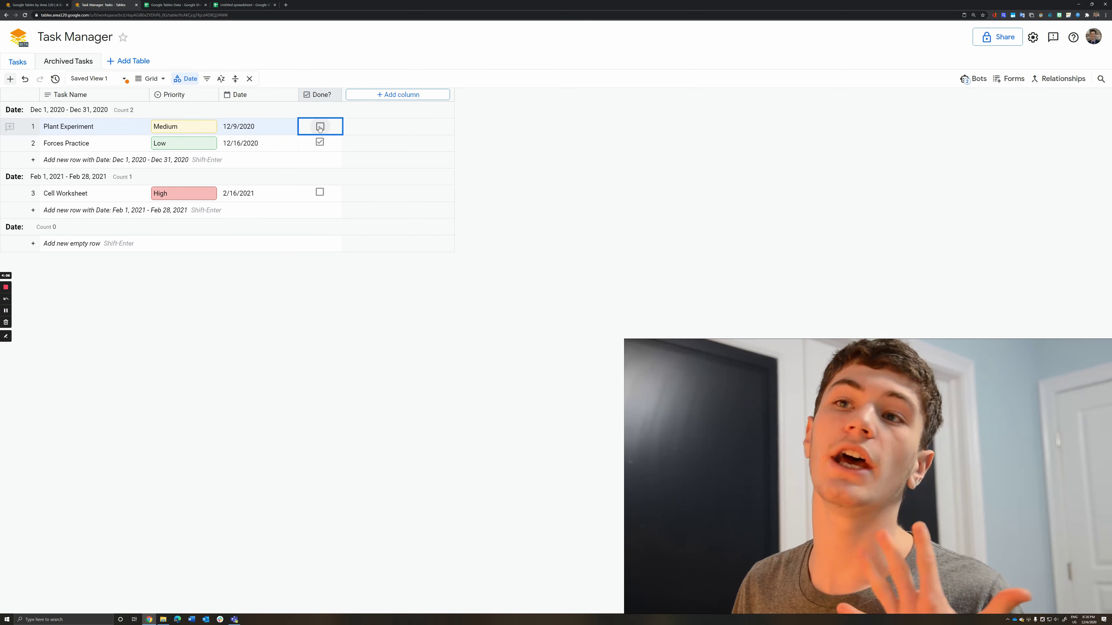
click(319, 126)
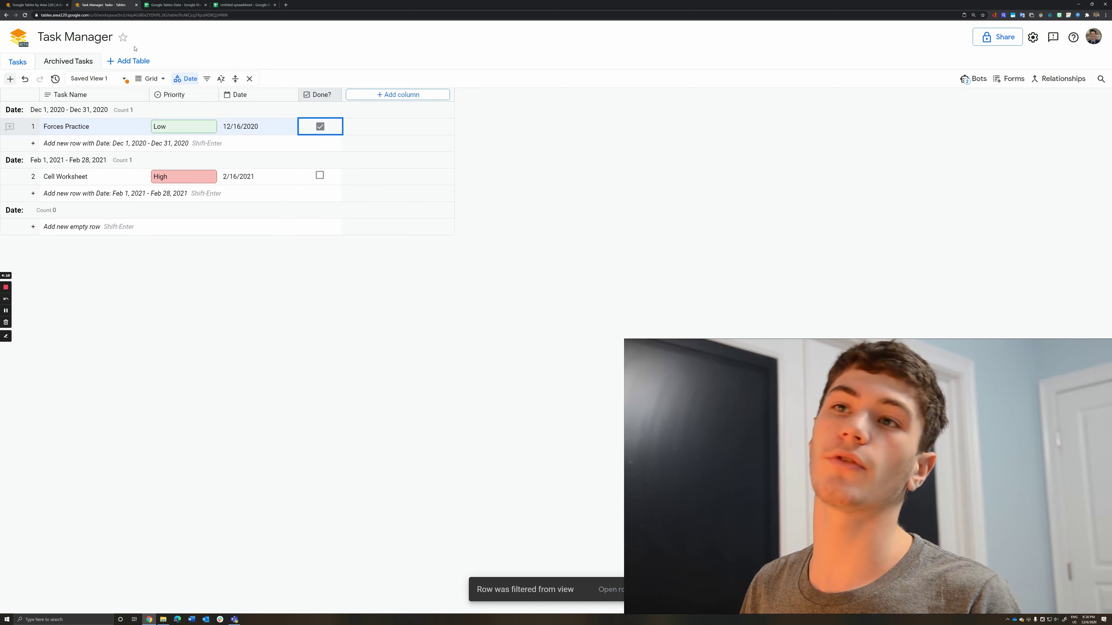
click(73, 59)
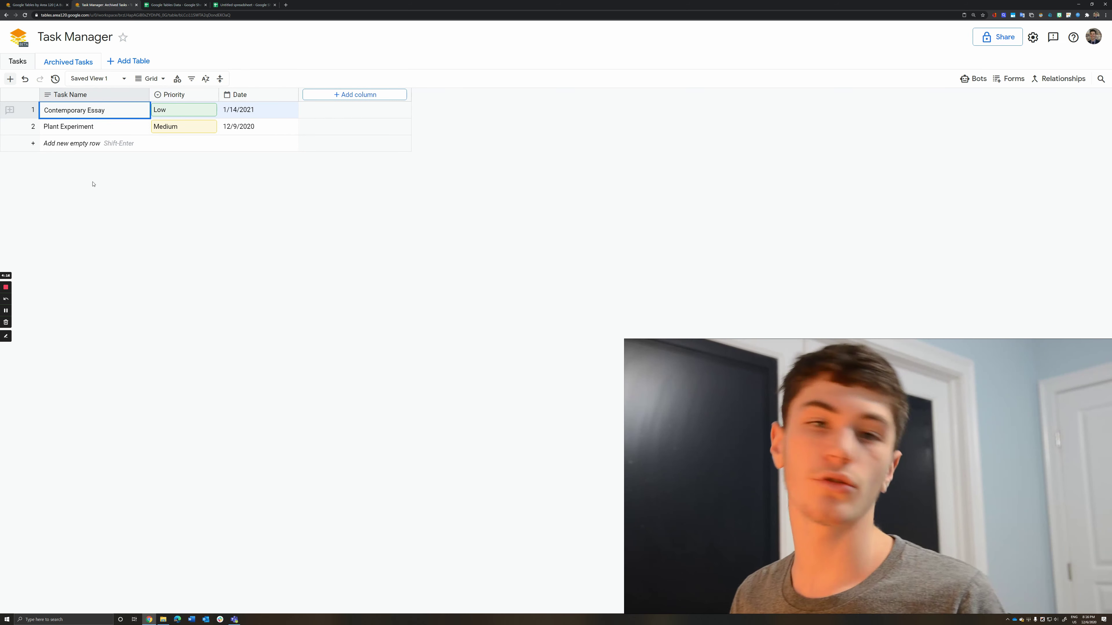
Step: Start a new form for the Tasks table named Task Manager with the title "Create a Task"
click(18, 65)
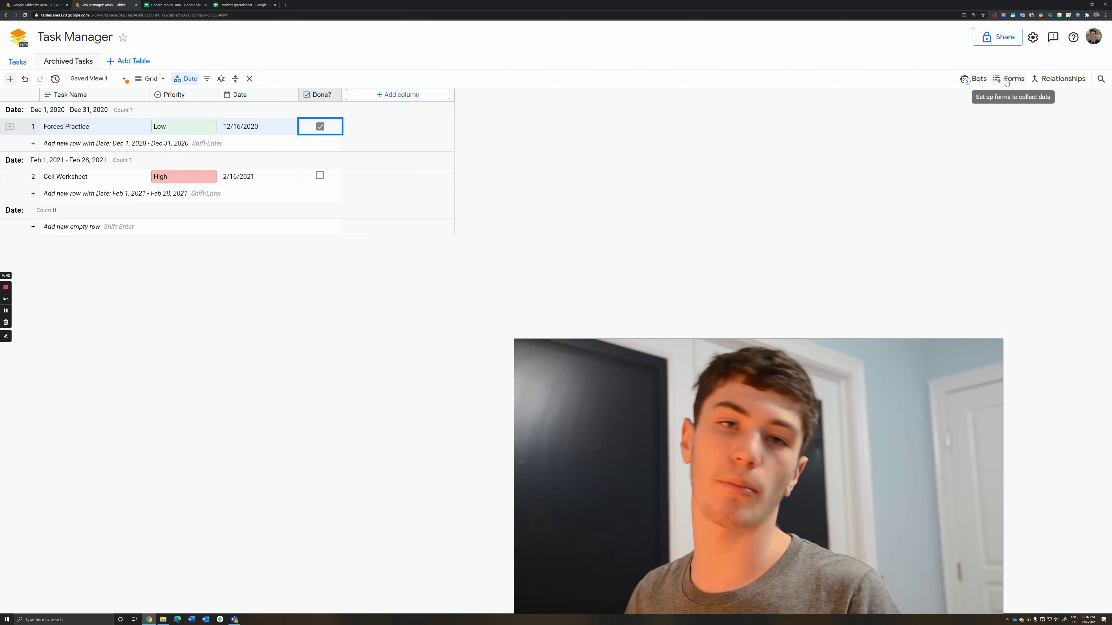
click(1007, 81)
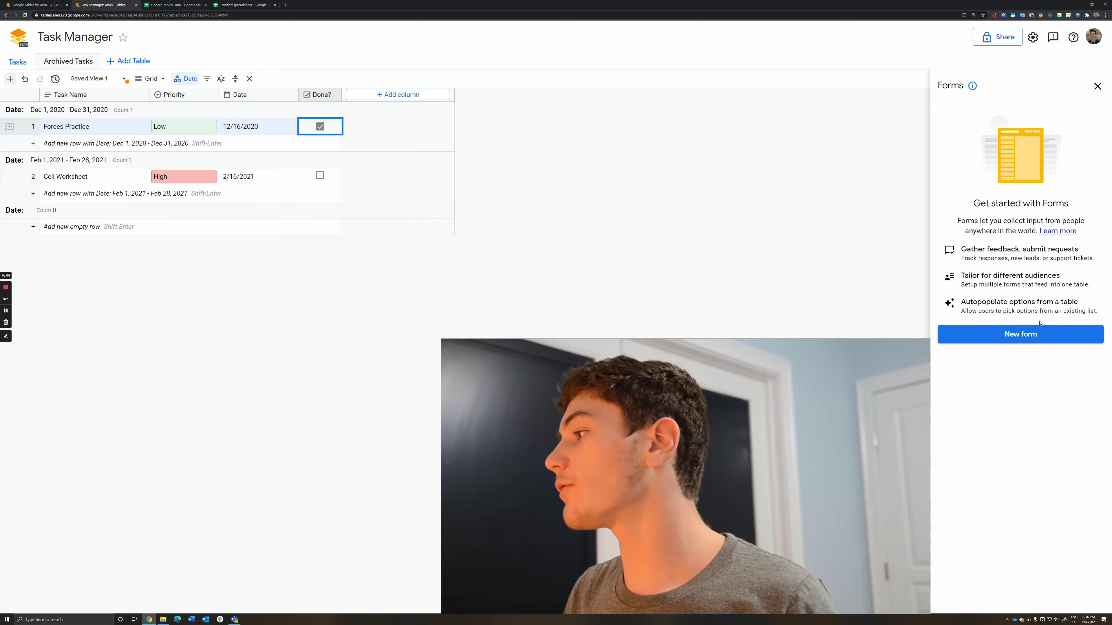
click(1014, 335)
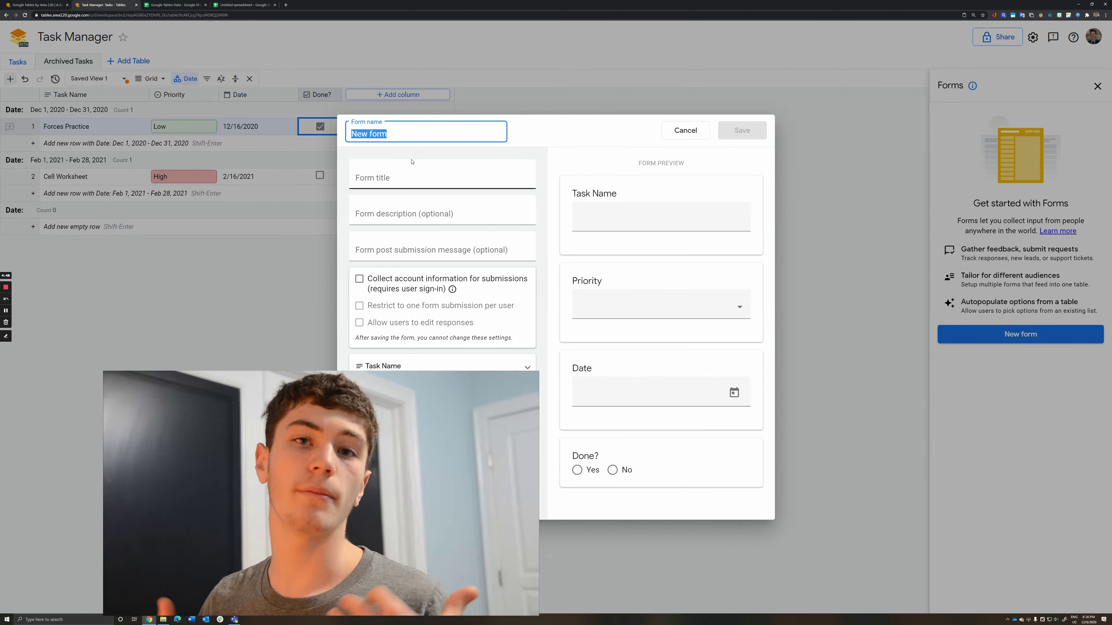
text(Task Manager)
click(398, 181)
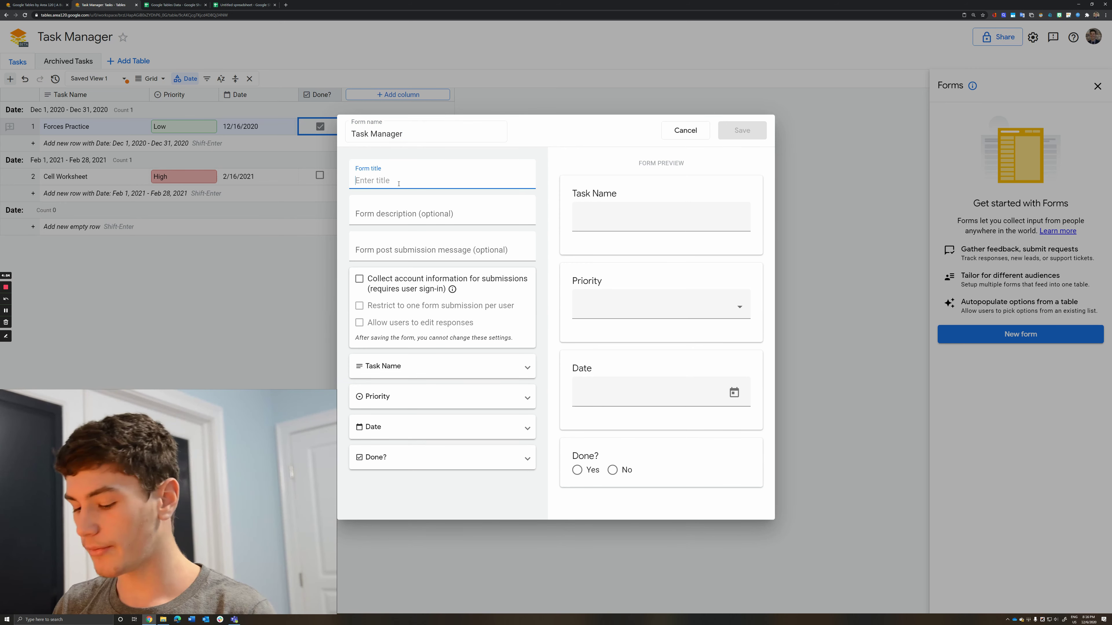
text(Create a Task)
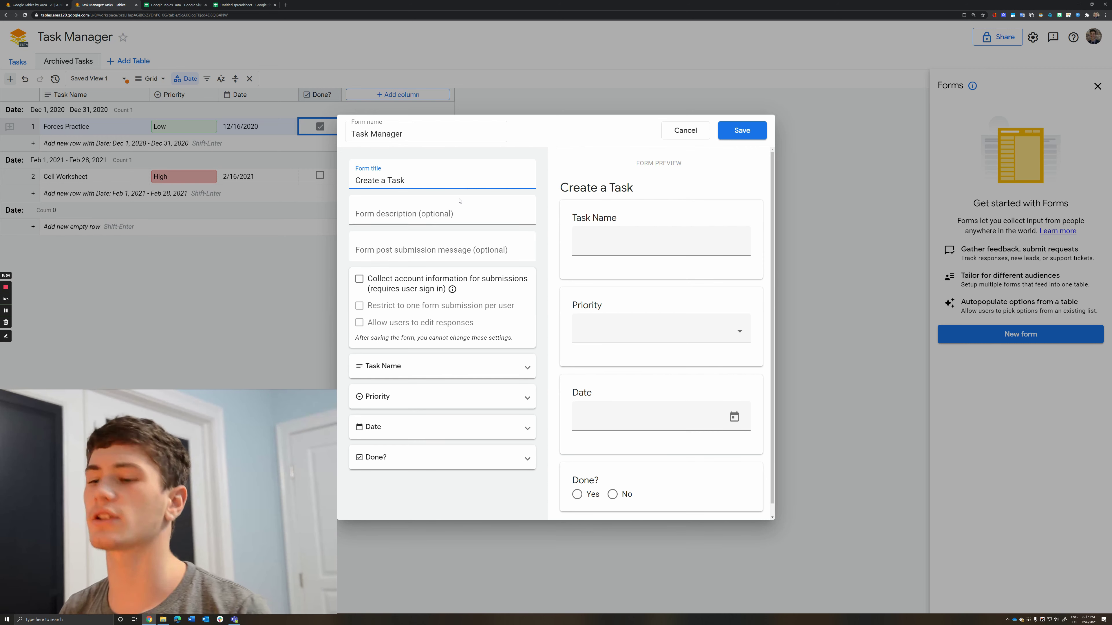
Step: Hide the form's Done? field, set its default selection to No, and save the form
click(428, 460)
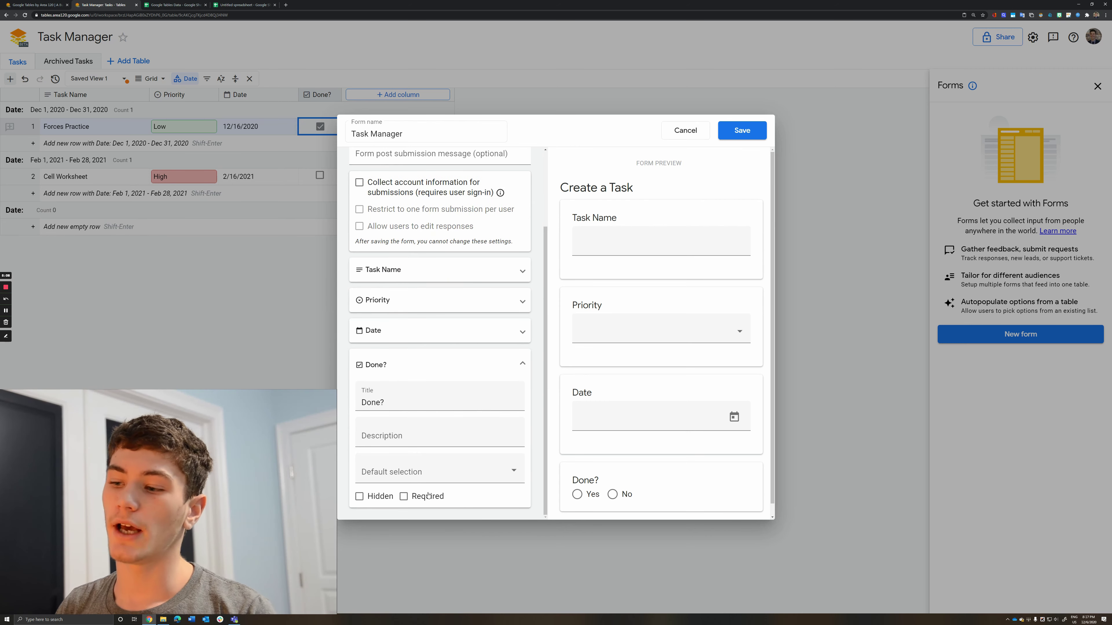
click(381, 497)
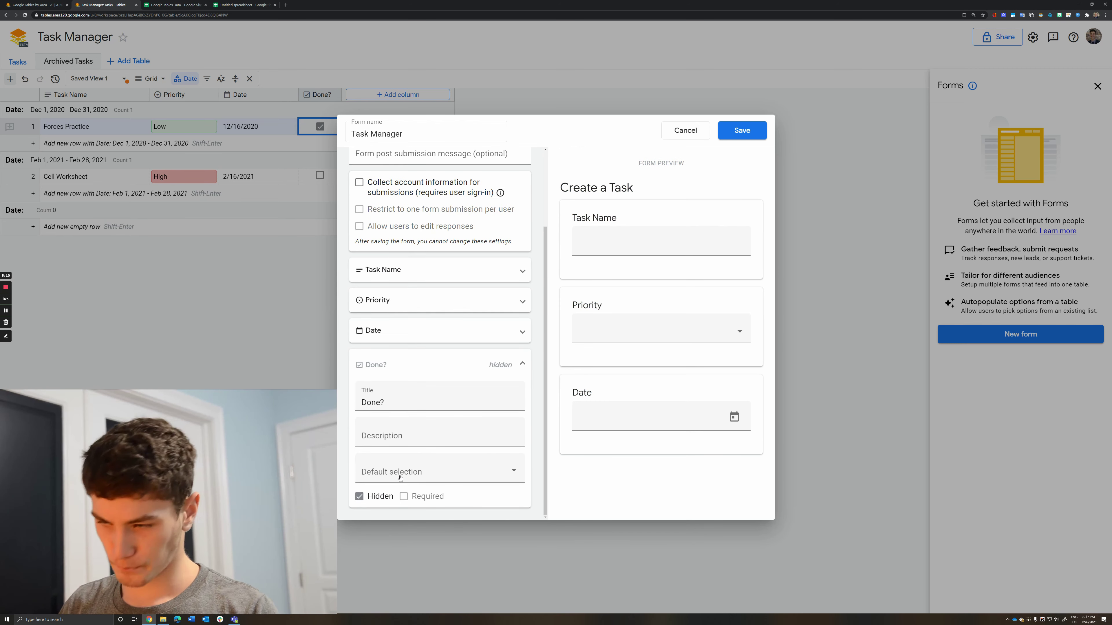
click(415, 461)
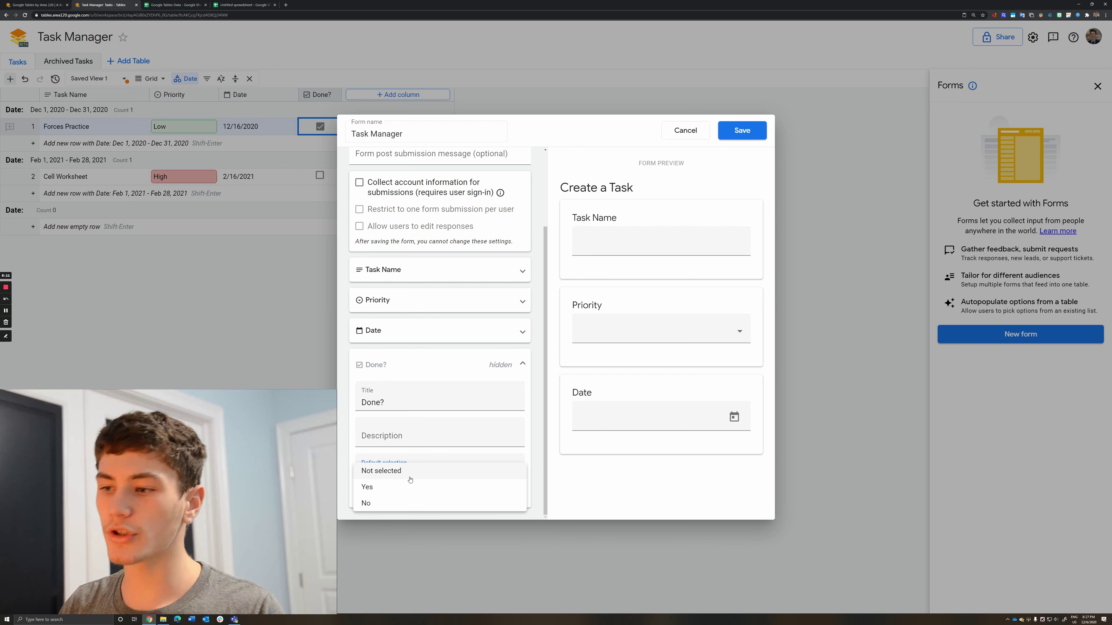
click(383, 505)
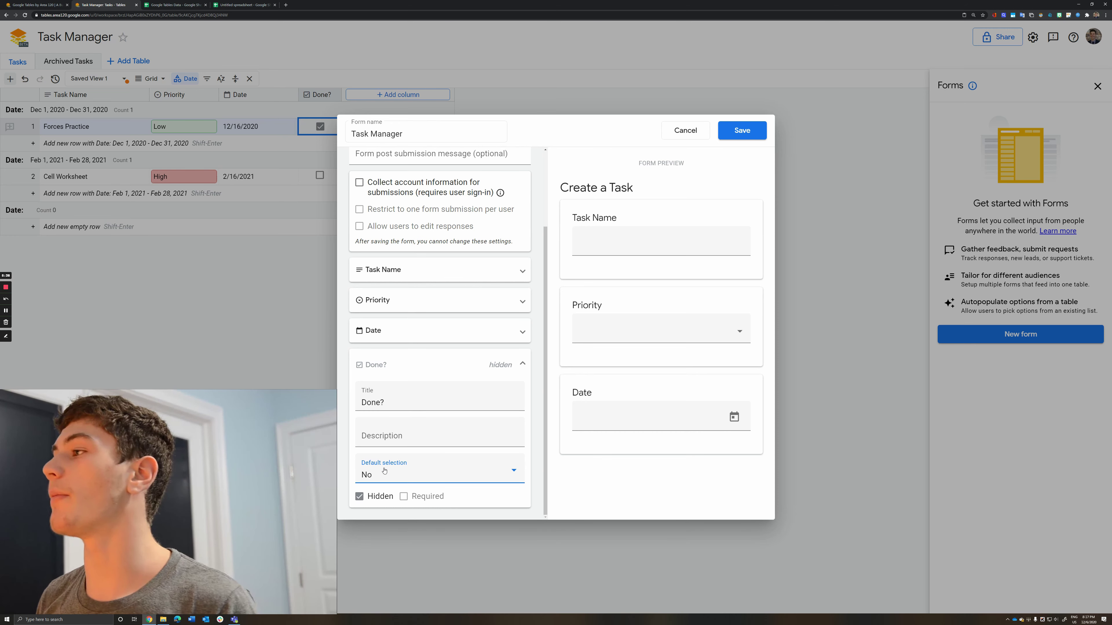
click(751, 132)
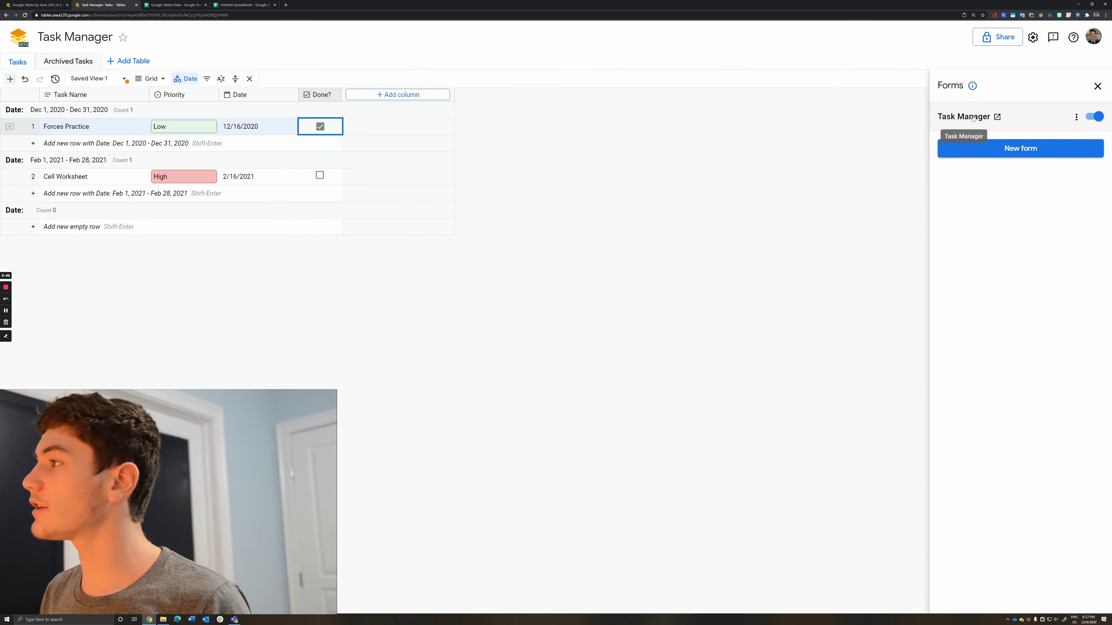
Step: Open the live Task Manager form and enter "Work on Essay" as the task name
click(997, 117)
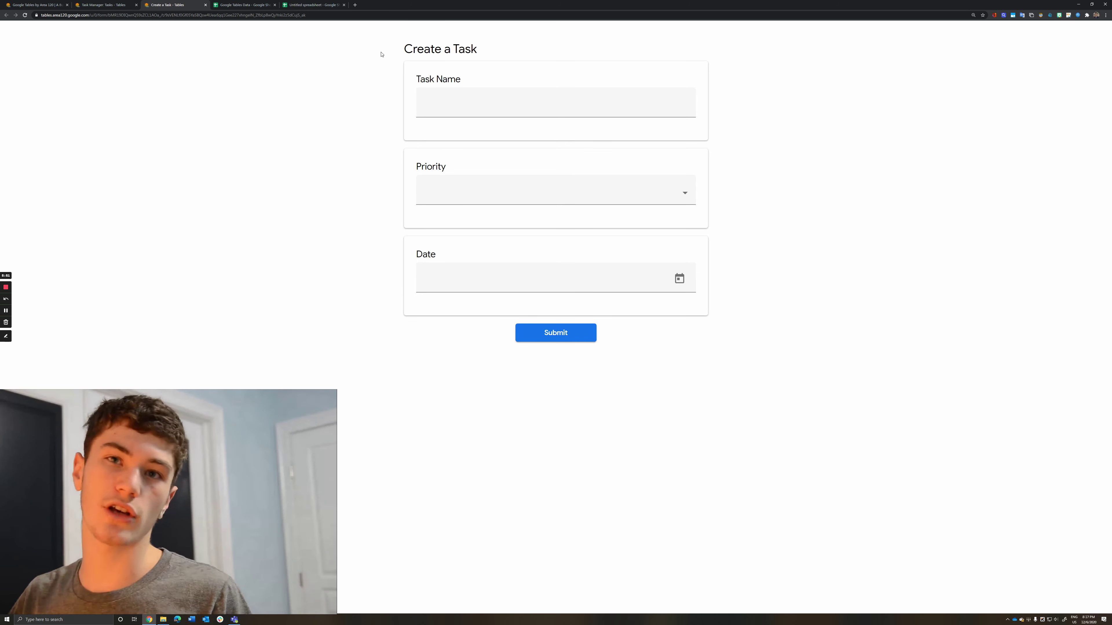
click(473, 108)
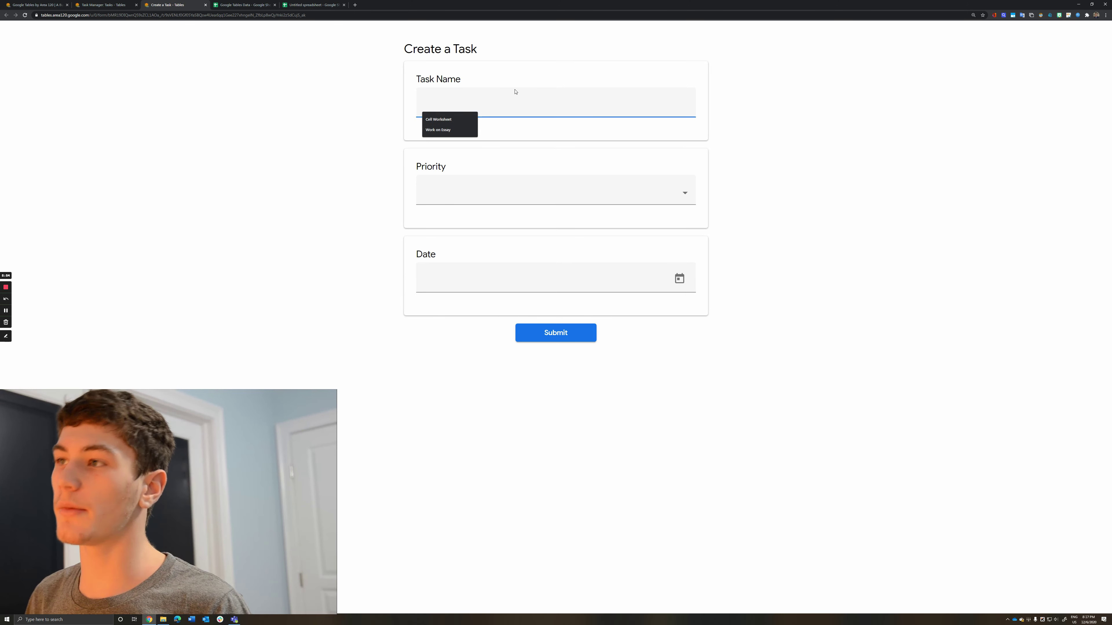
text(Work o)
key(BackSpace)
key(BackSpace)
key(BackSpace)
text(k o)
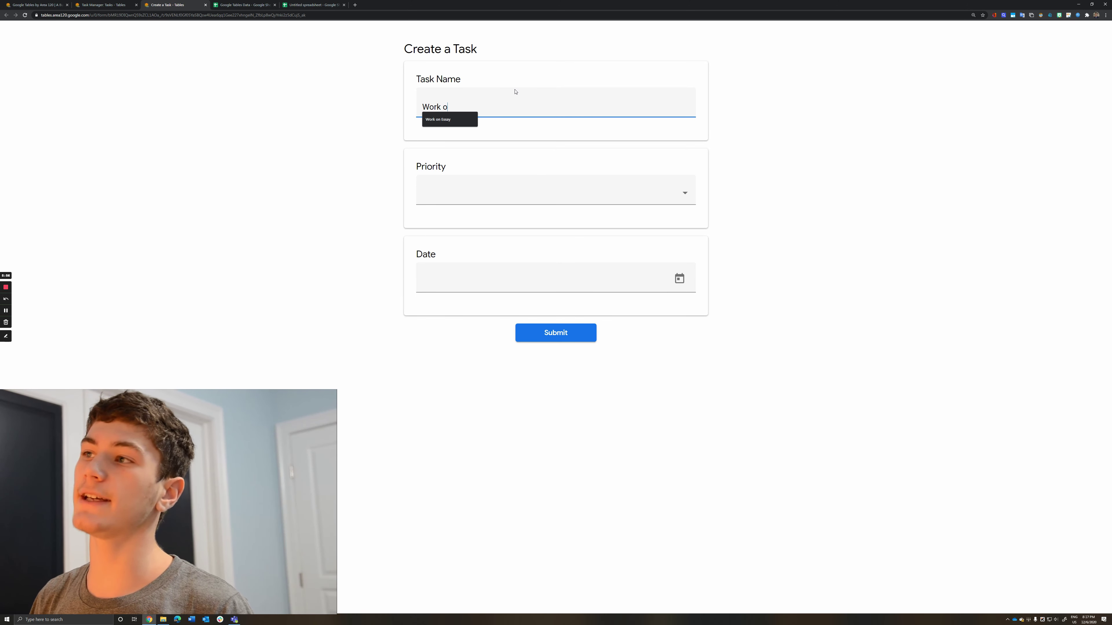
text(n Essay)
Step: Set the form entry's priority to Medium and its date to 12/24/2020
click(498, 177)
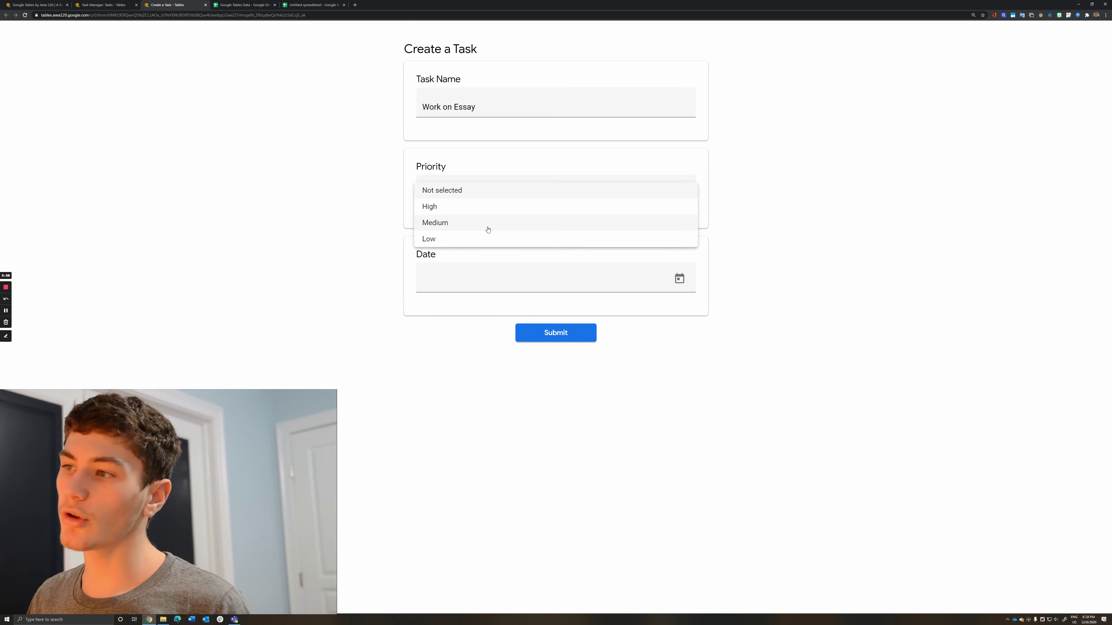
click(480, 227)
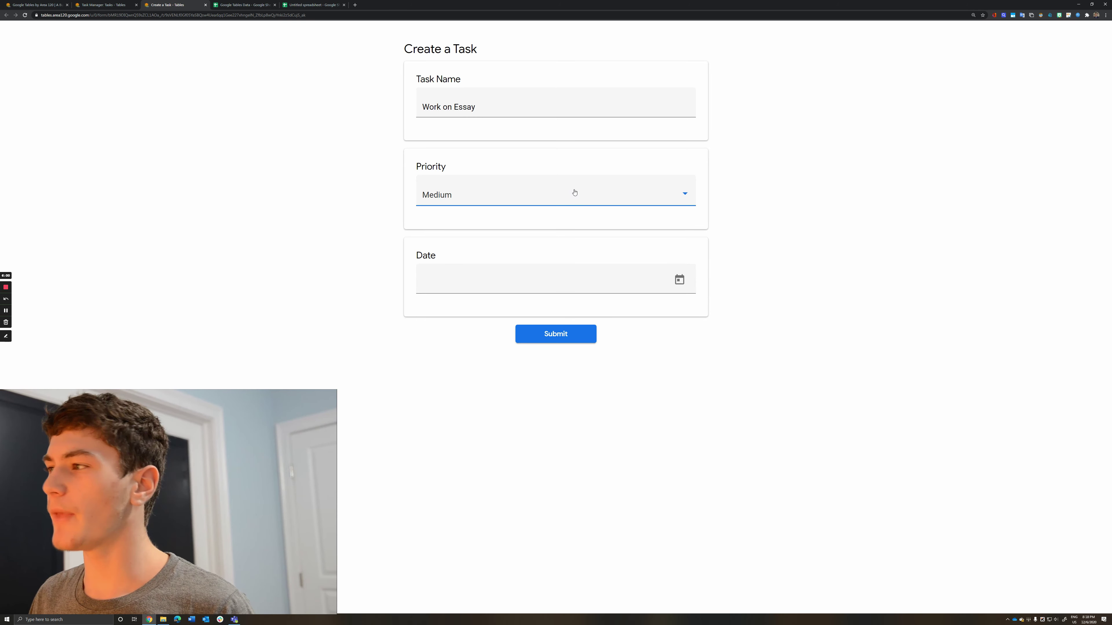
click(565, 192)
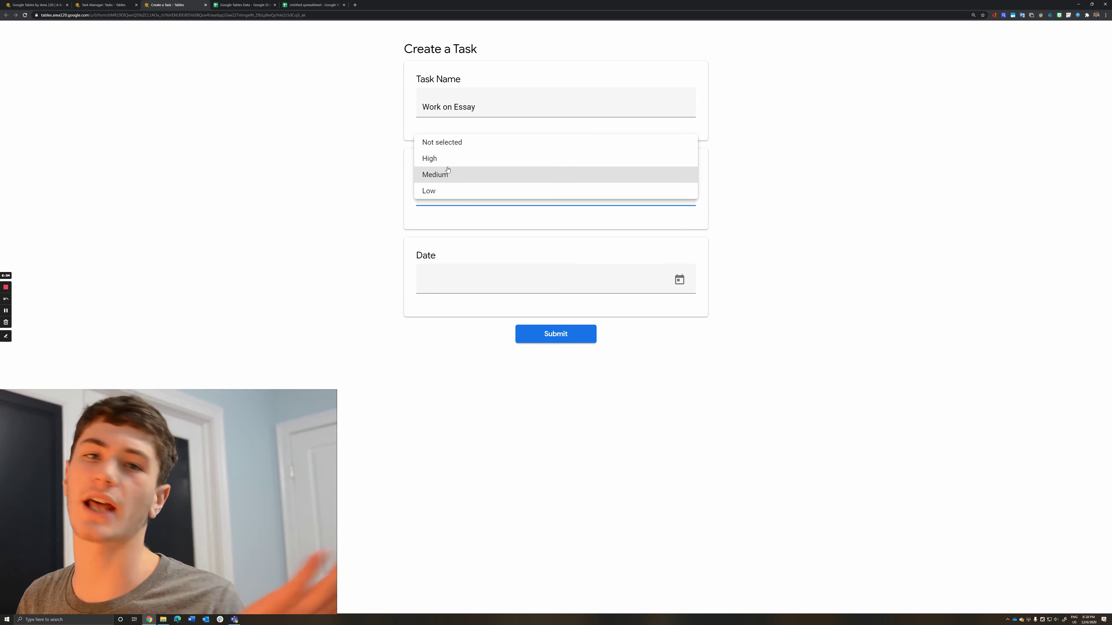
click(447, 173)
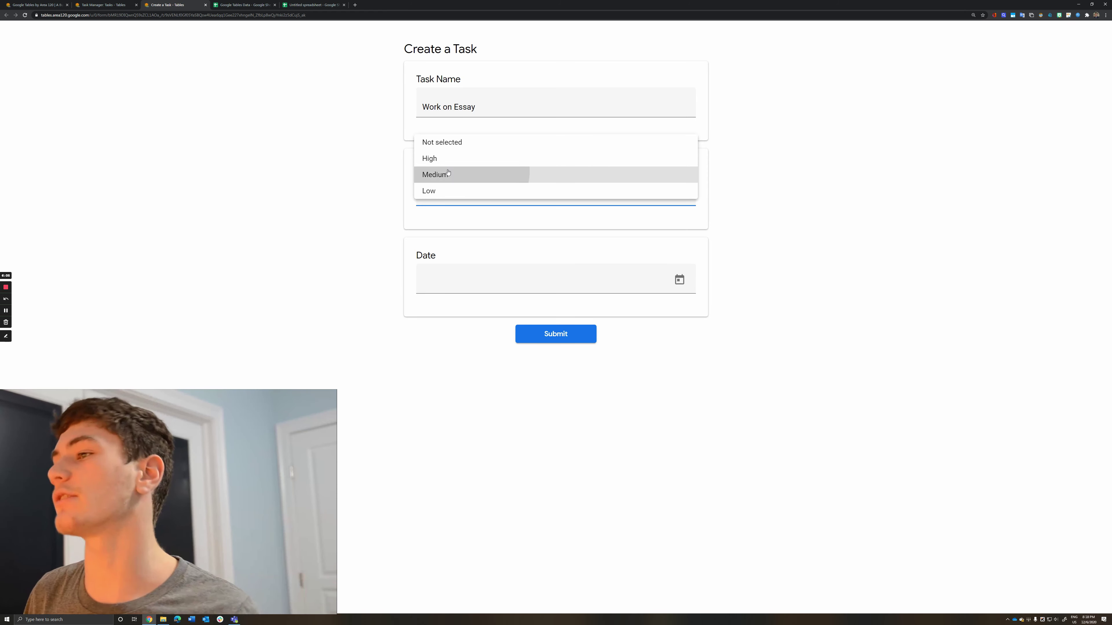
click(679, 280)
click(512, 439)
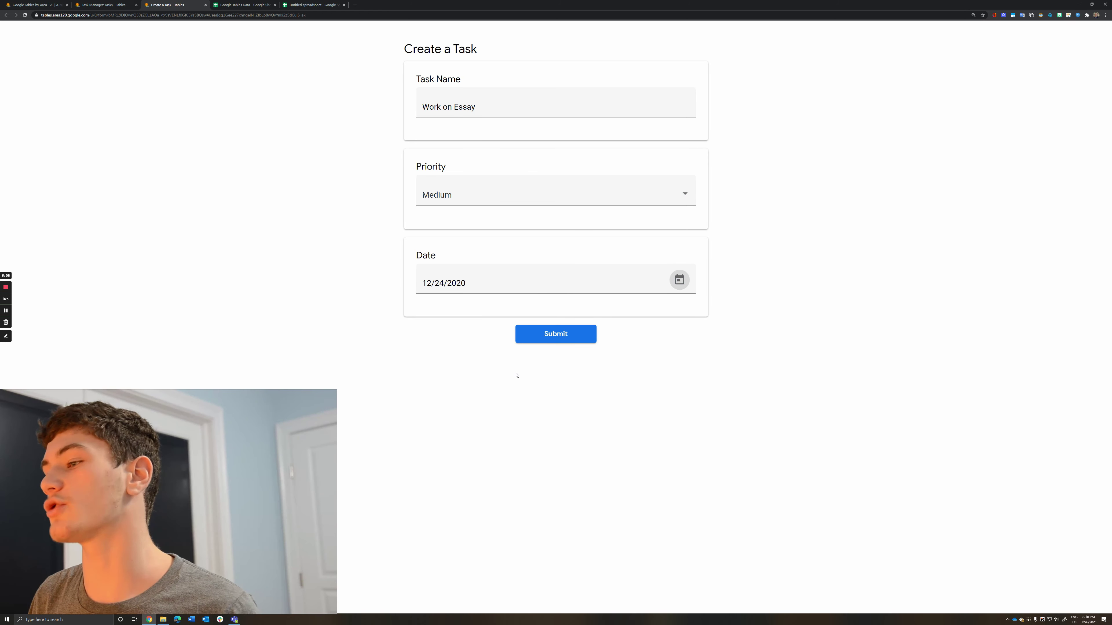
Step: Submit the new task entry, then return to the Task Manager workspace and show the Tasks table in the Kanban layout
click(551, 336)
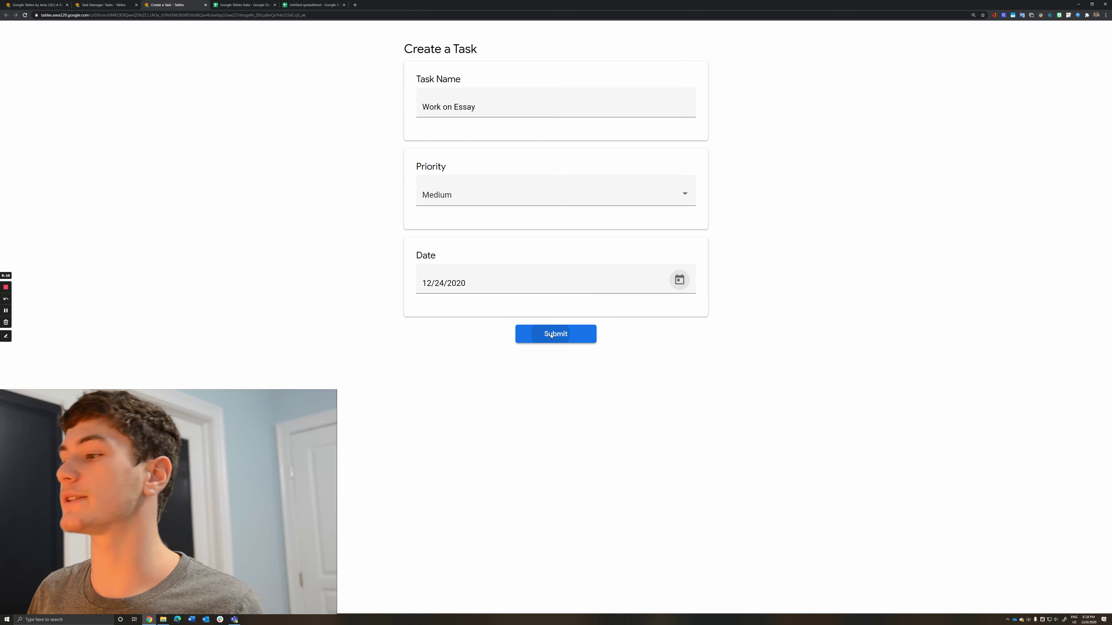
click(103, 5)
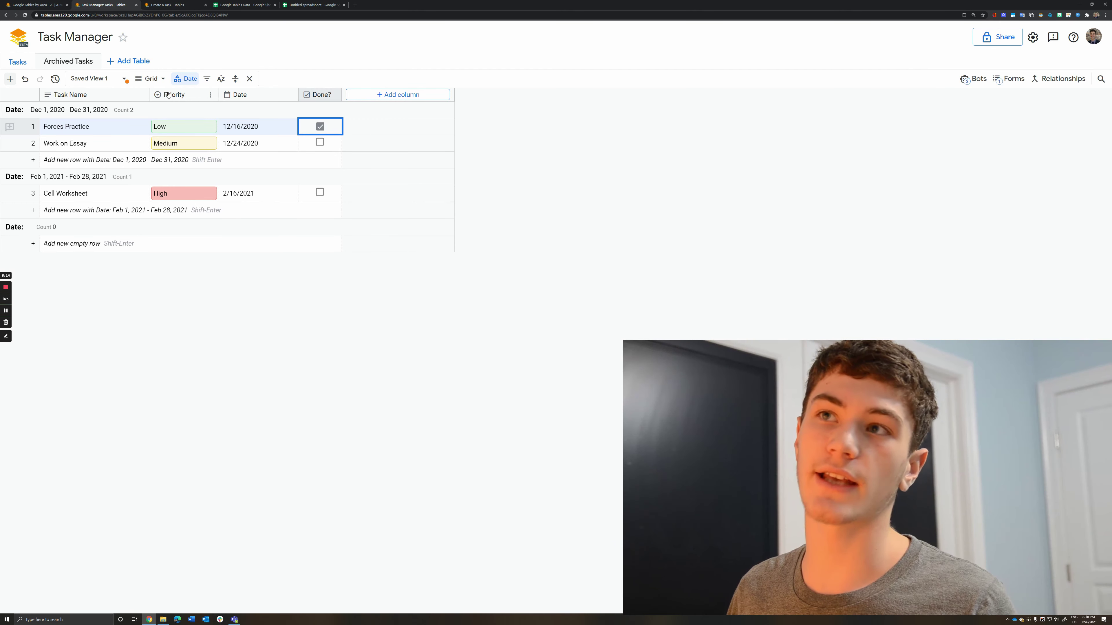
click(161, 81)
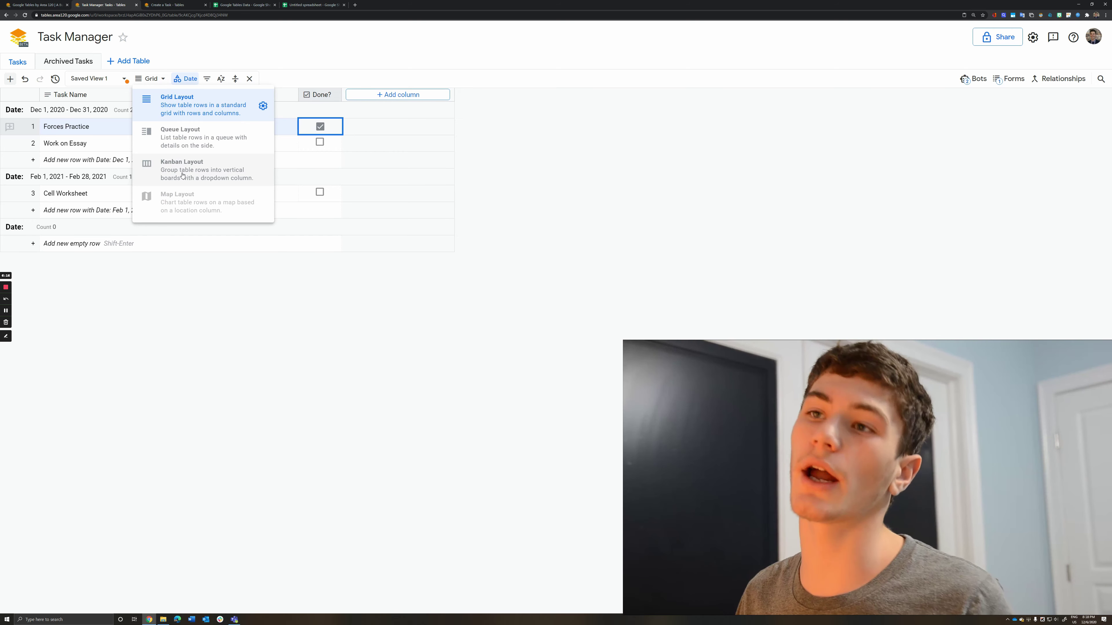
click(196, 172)
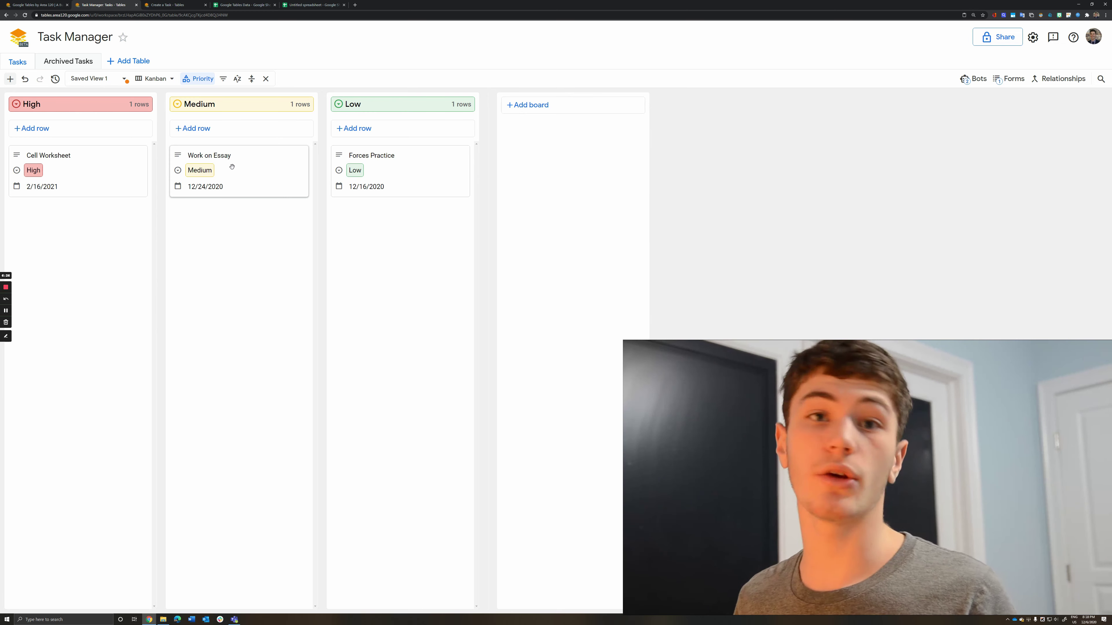
Step: Mark the Work on Essay card as done, save it, and check the Archived Tasks table for it
click(266, 162)
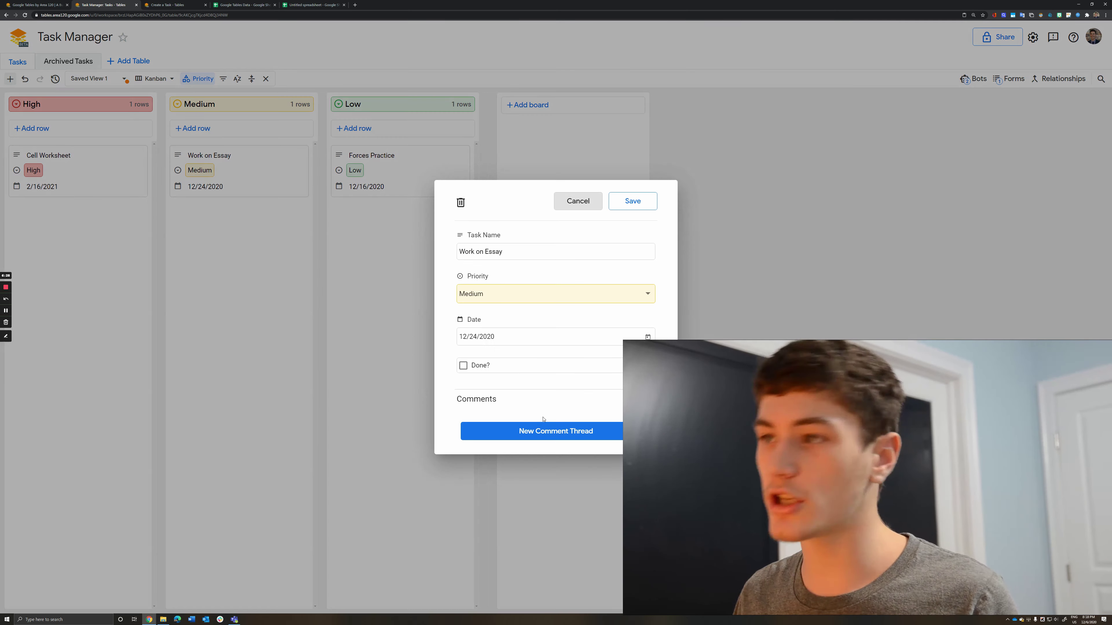
click(462, 366)
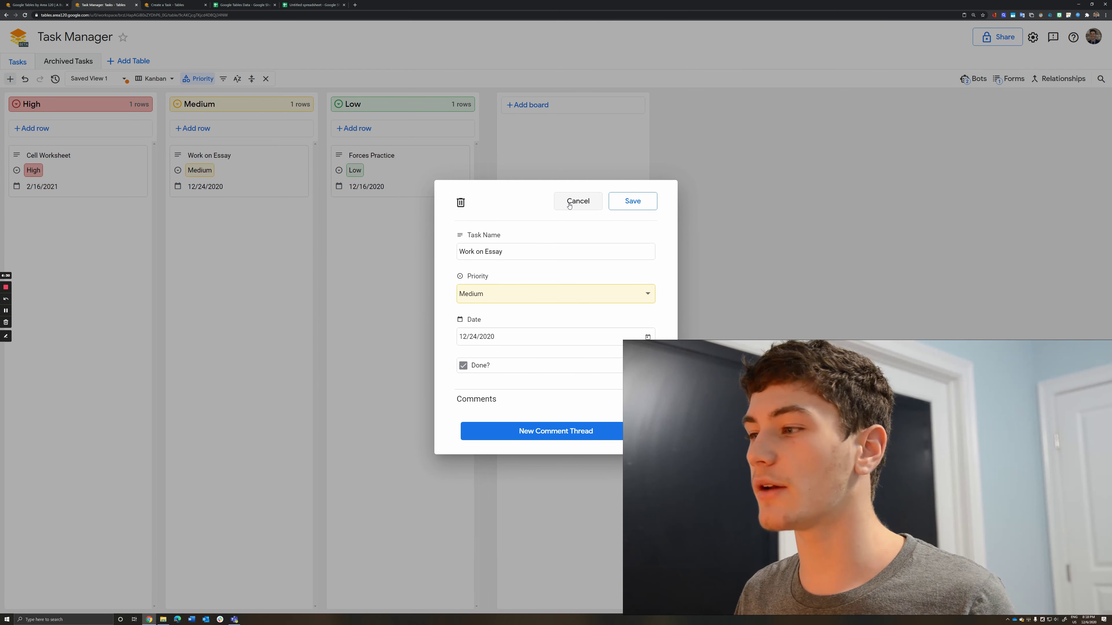
click(637, 205)
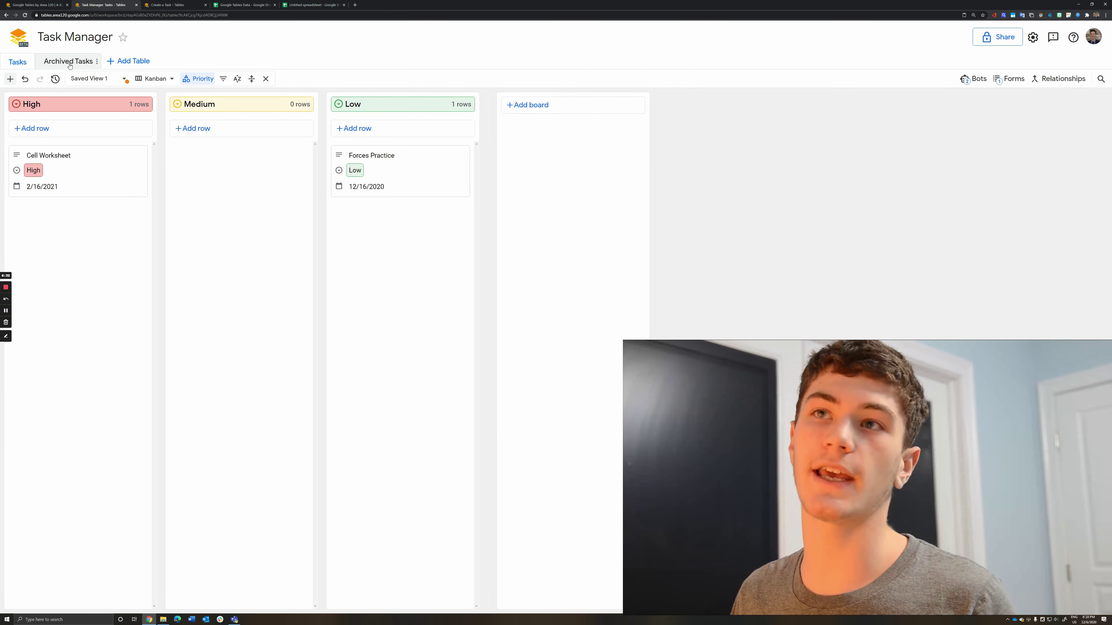
click(87, 62)
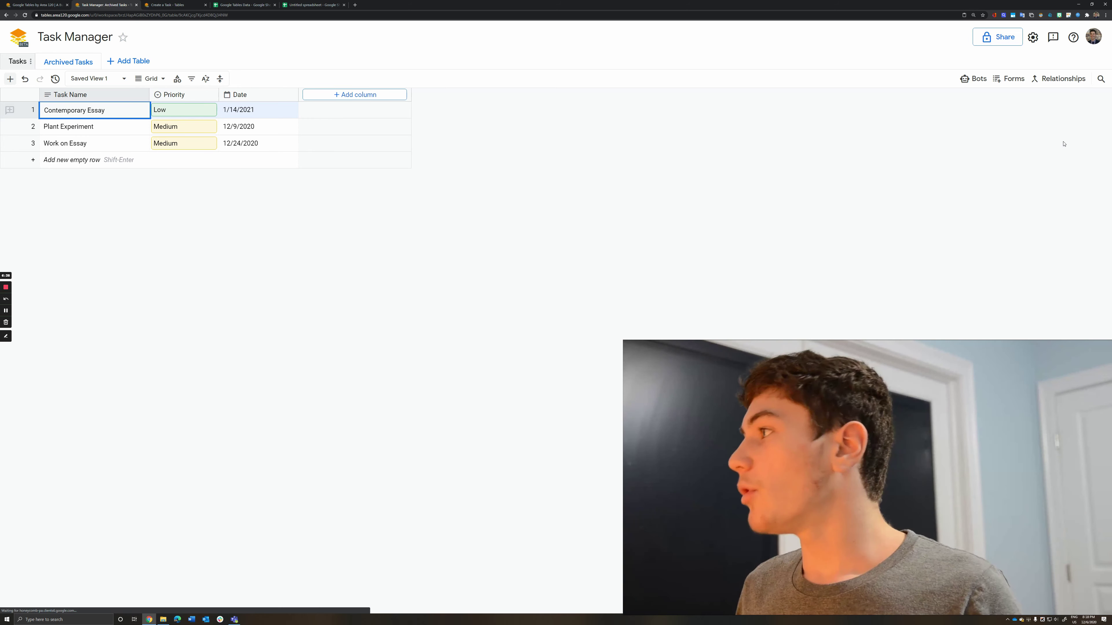
Step: Switch the Tasks table to the Grid layout and view the Archived Tasks table again
click(17, 61)
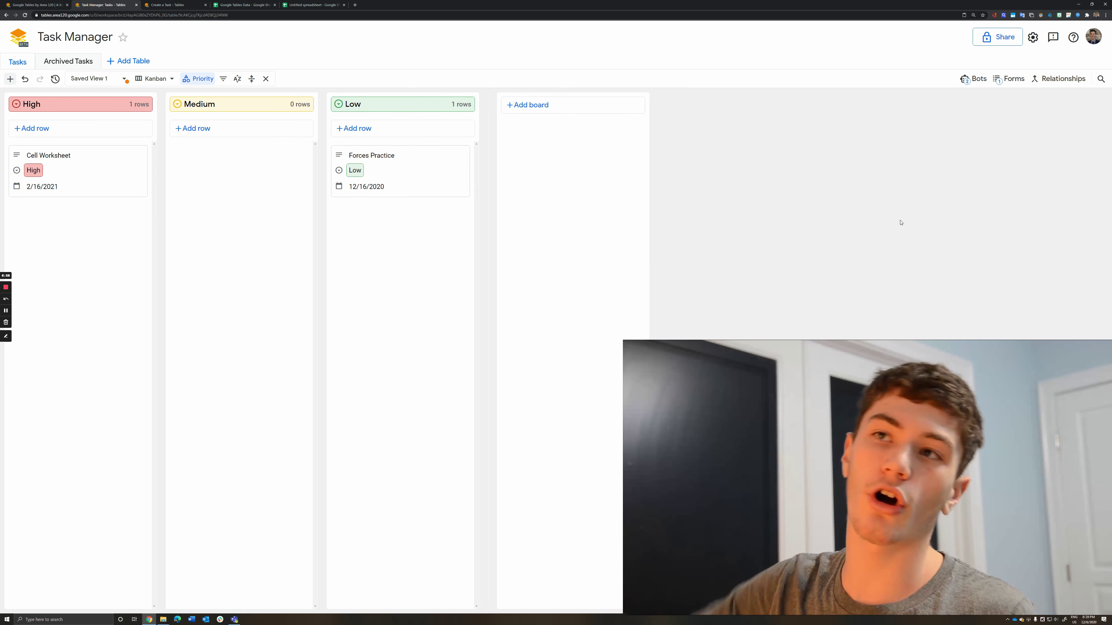
click(156, 79)
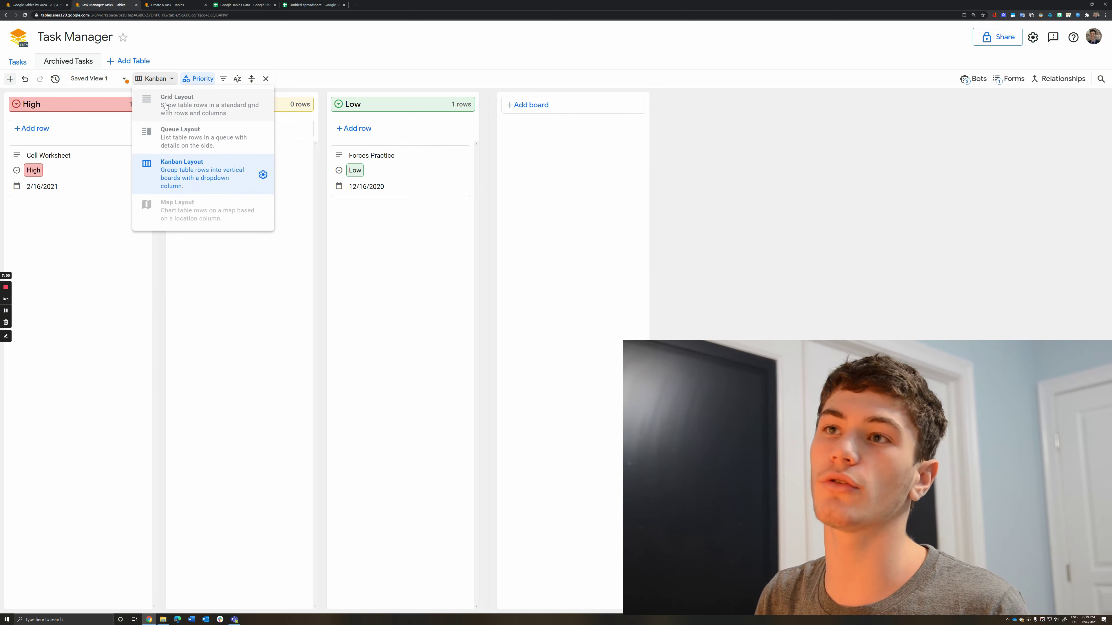
click(188, 99)
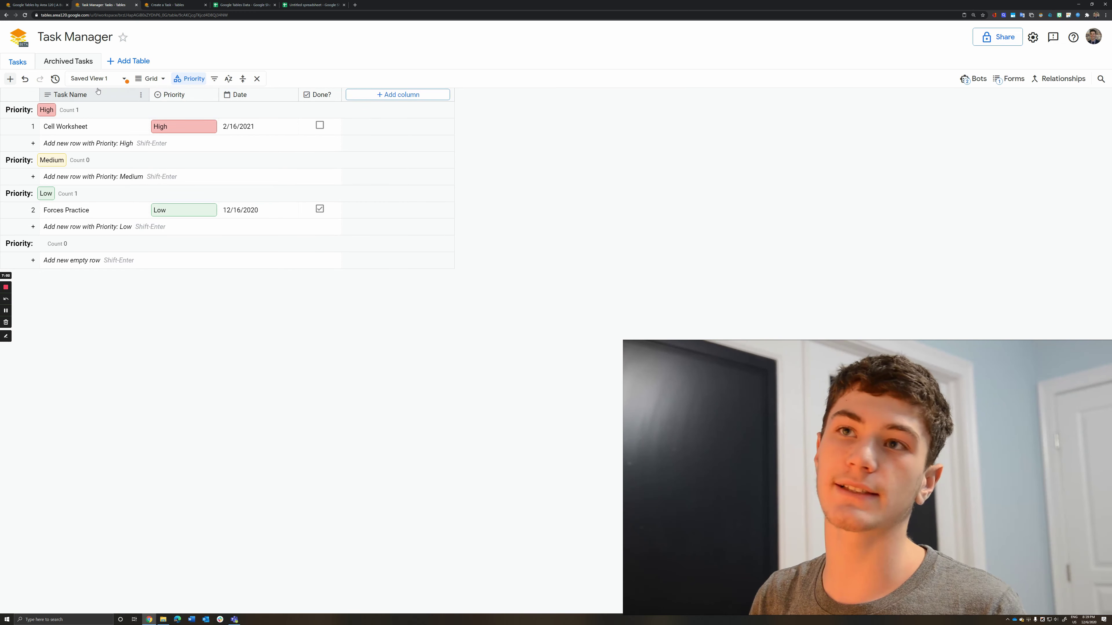
click(54, 64)
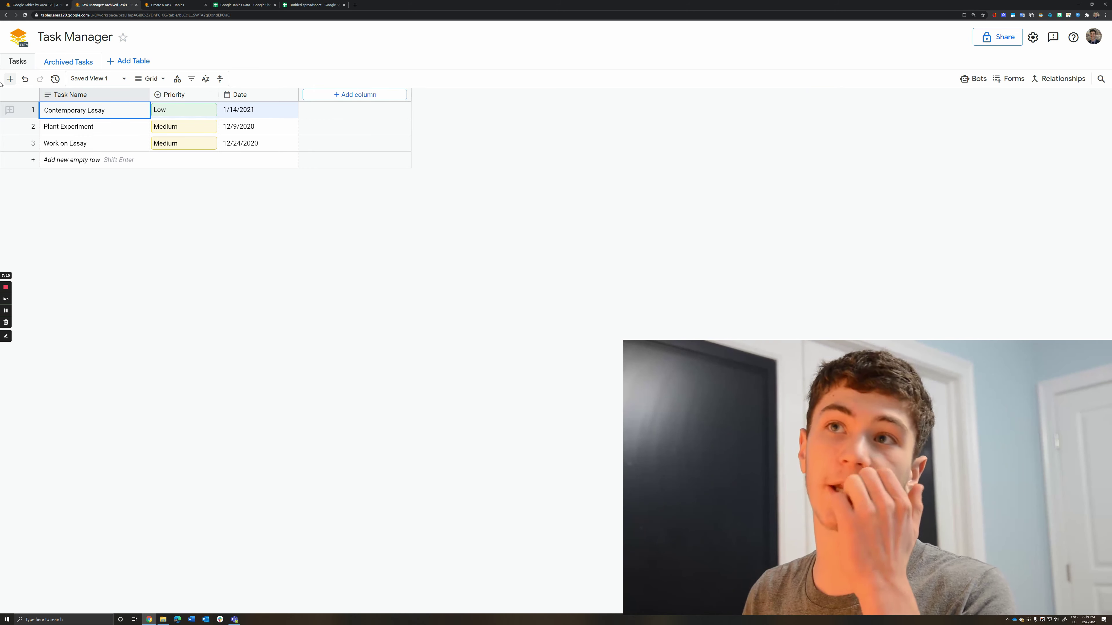
Step: Return to the Tasks table and set its layout back to Kanban
click(24, 62)
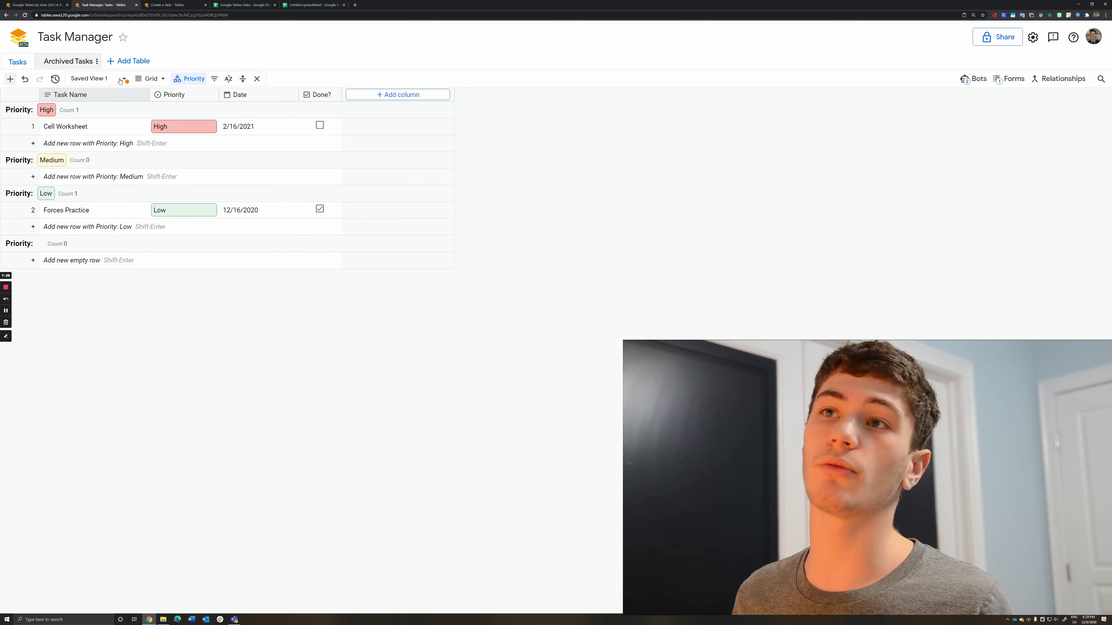
click(150, 78)
click(182, 173)
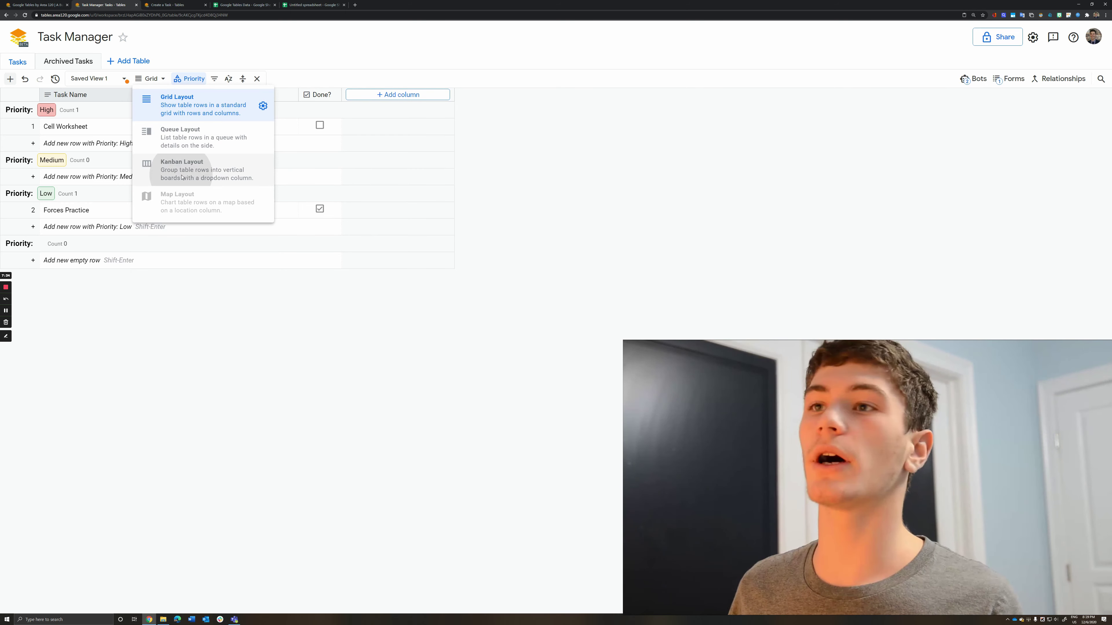